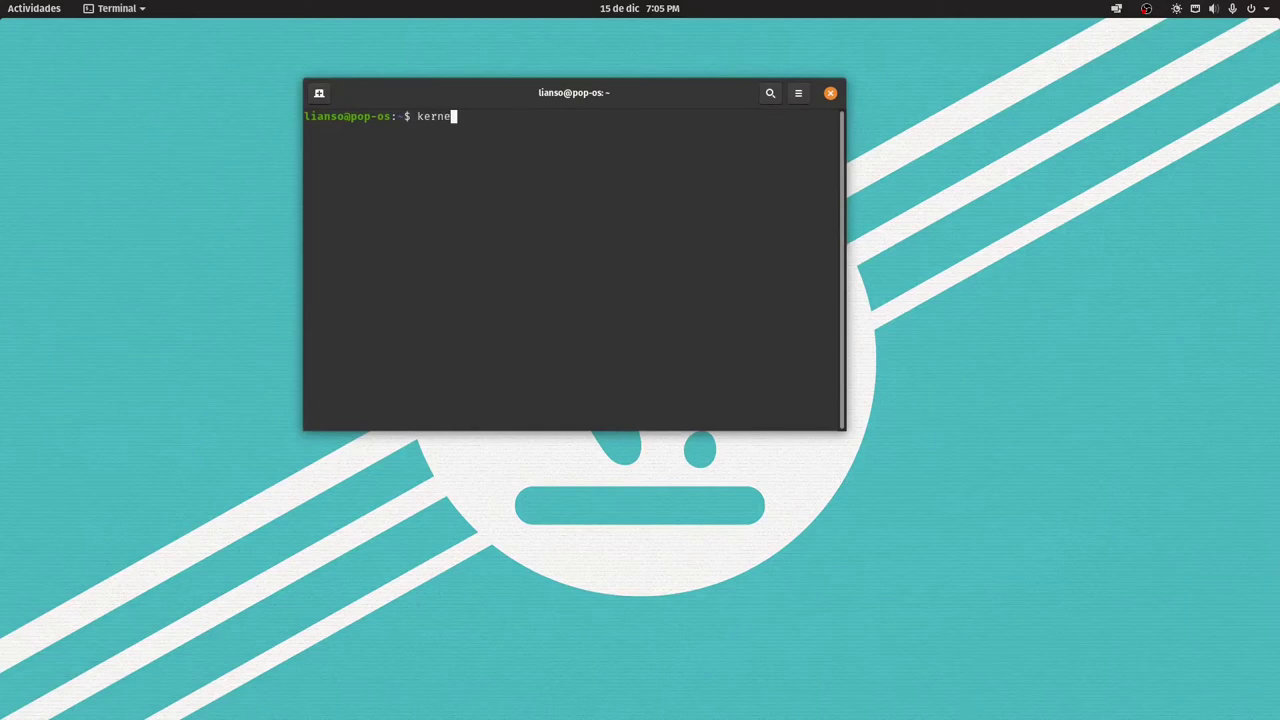
Print the kernel and system information with uname -a in the terminal, and exit the session
{"action": "type", "text": "uname -a"}
{"action": "key", "text": "Return"}
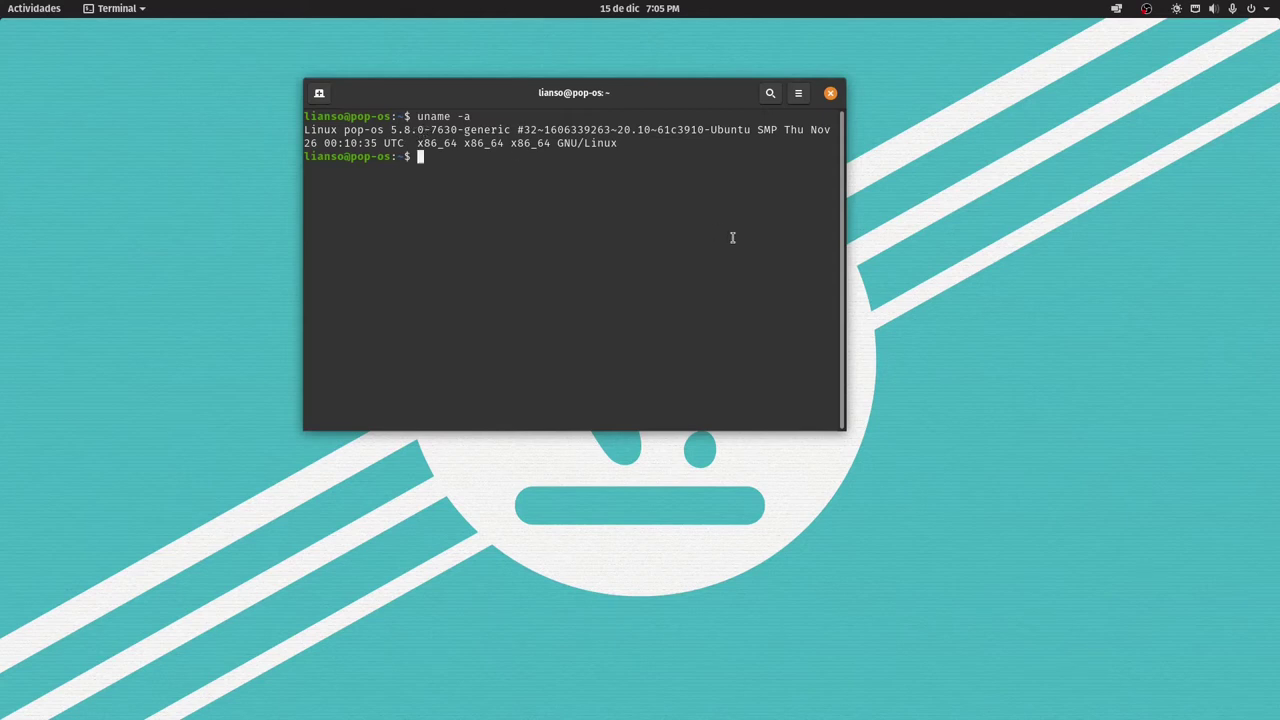
{"action": "type", "text": "exit"}
{"action": "key", "text": "Return"}
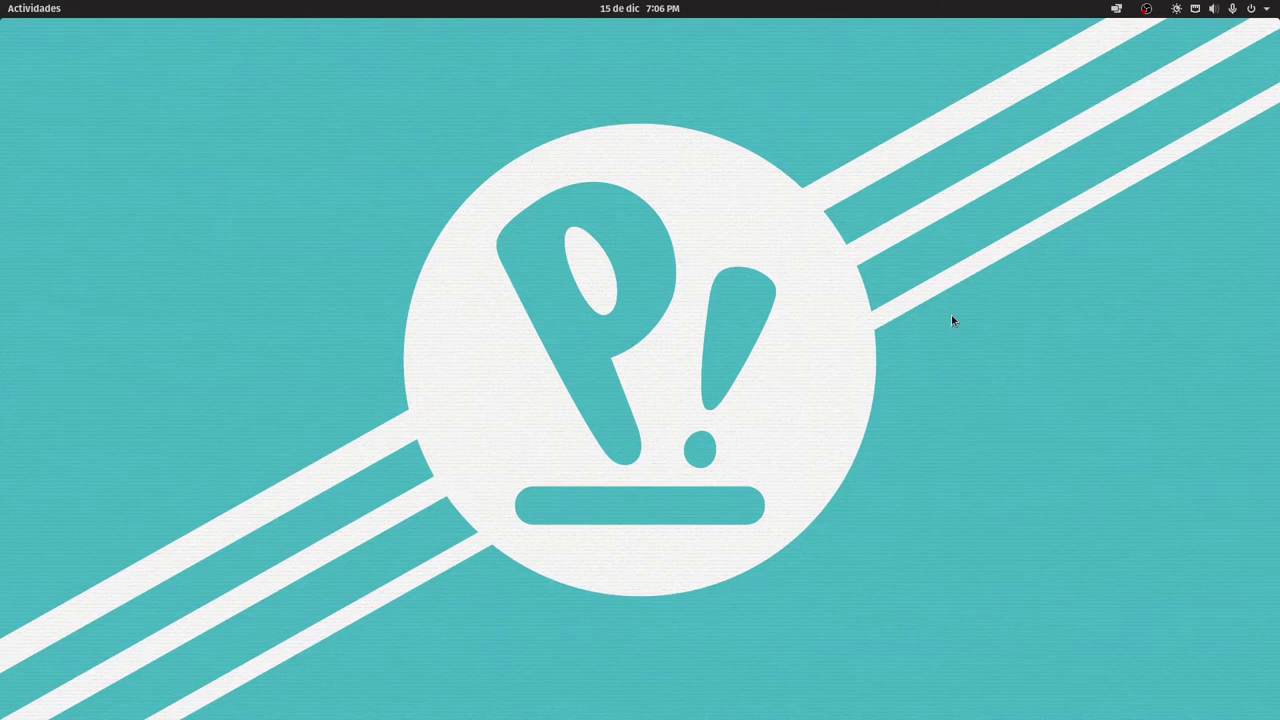
Open Pop!_Shop from the full application list, enlarge its window and look over the software categories
{"action": "key", "text": "super"}
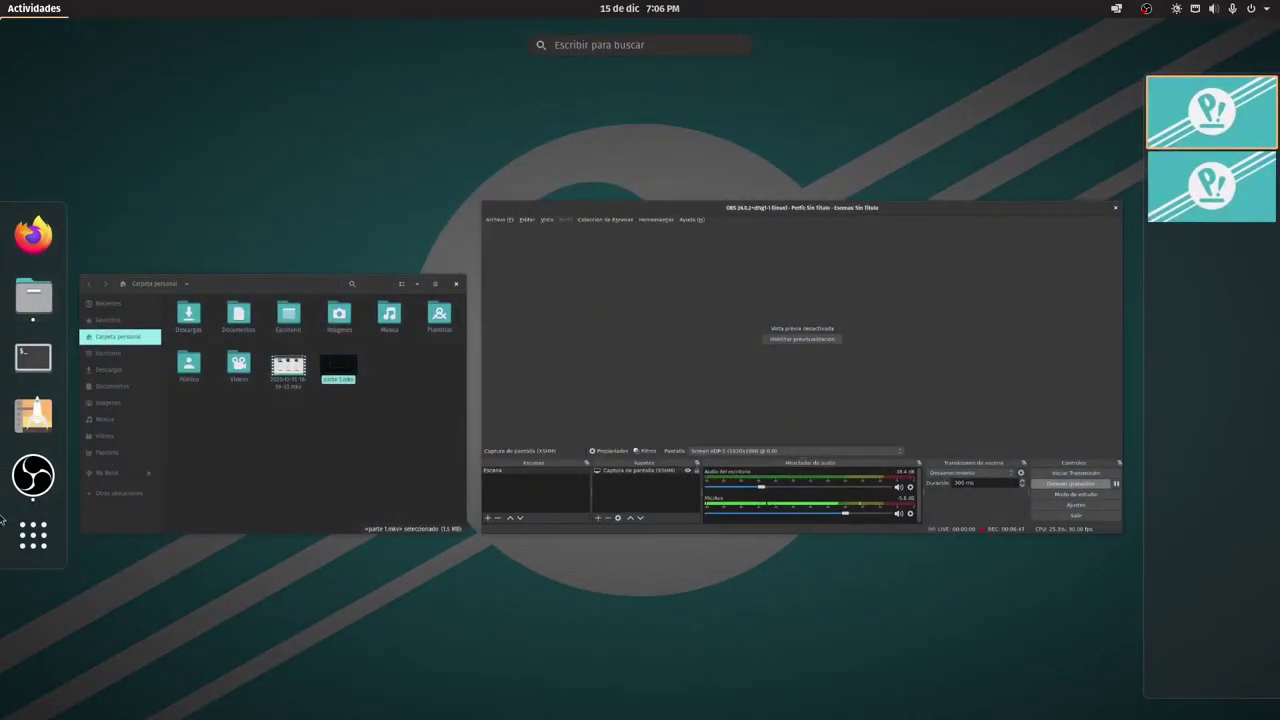
{"action": "left_click", "coordinate": [20, 532]}
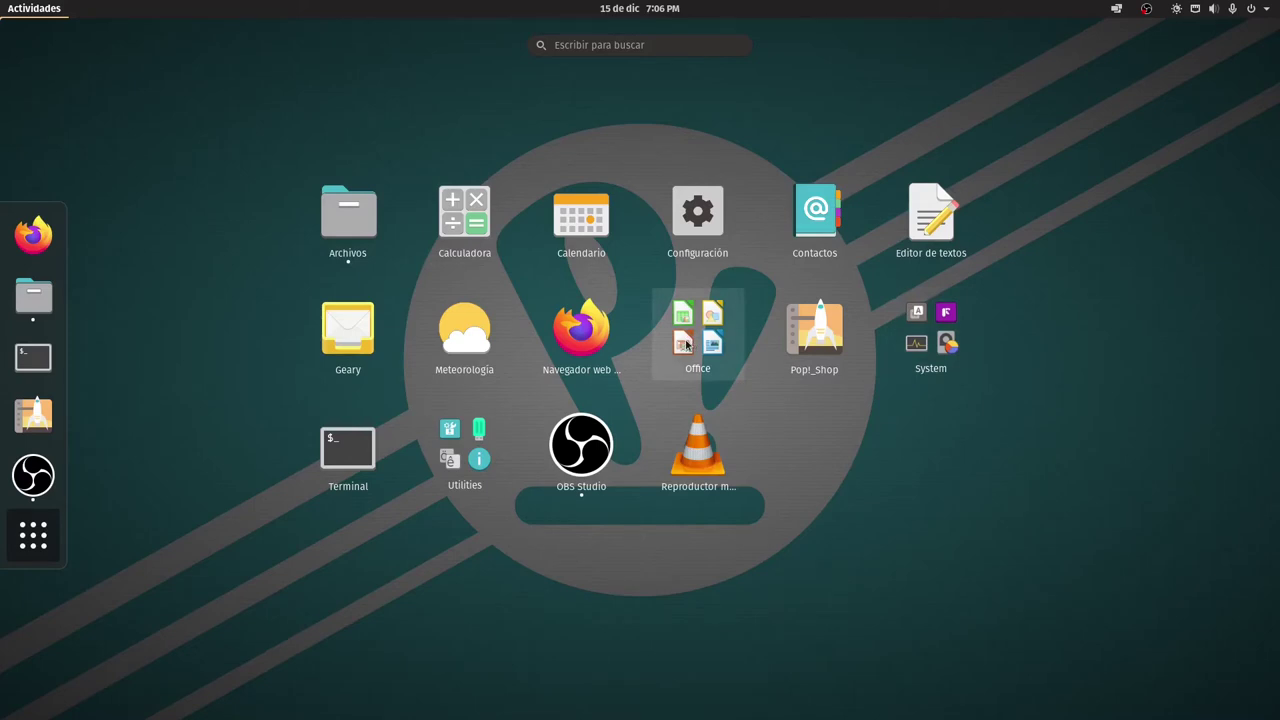
{"action": "left_click", "coordinate": [938, 336]}
{"action": "left_click", "coordinate": [938, 335]}
{"action": "left_click", "coordinate": [818, 328]}
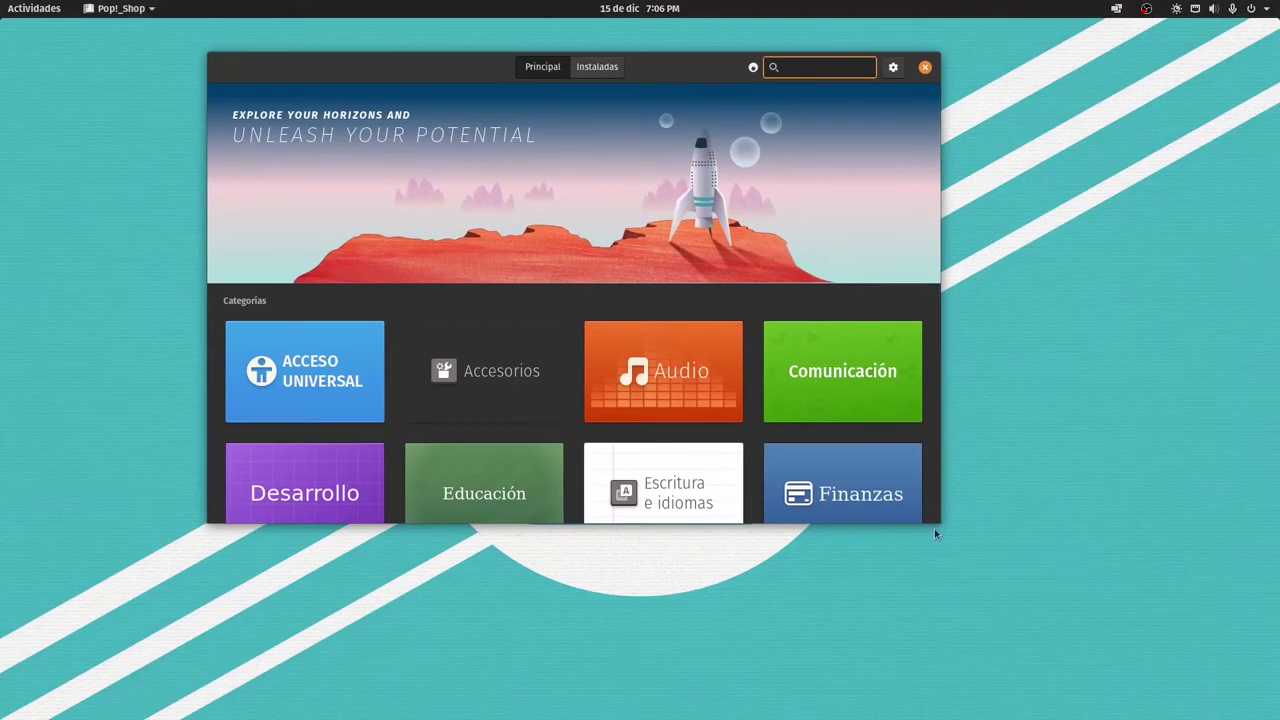
{"action": "left_click_drag", "start_coordinate": [938, 535], "coordinate": [1084, 568]}
{"action": "scroll", "coordinate": [980, 229], "scroll_direction": "down", "scroll_amount": 3}
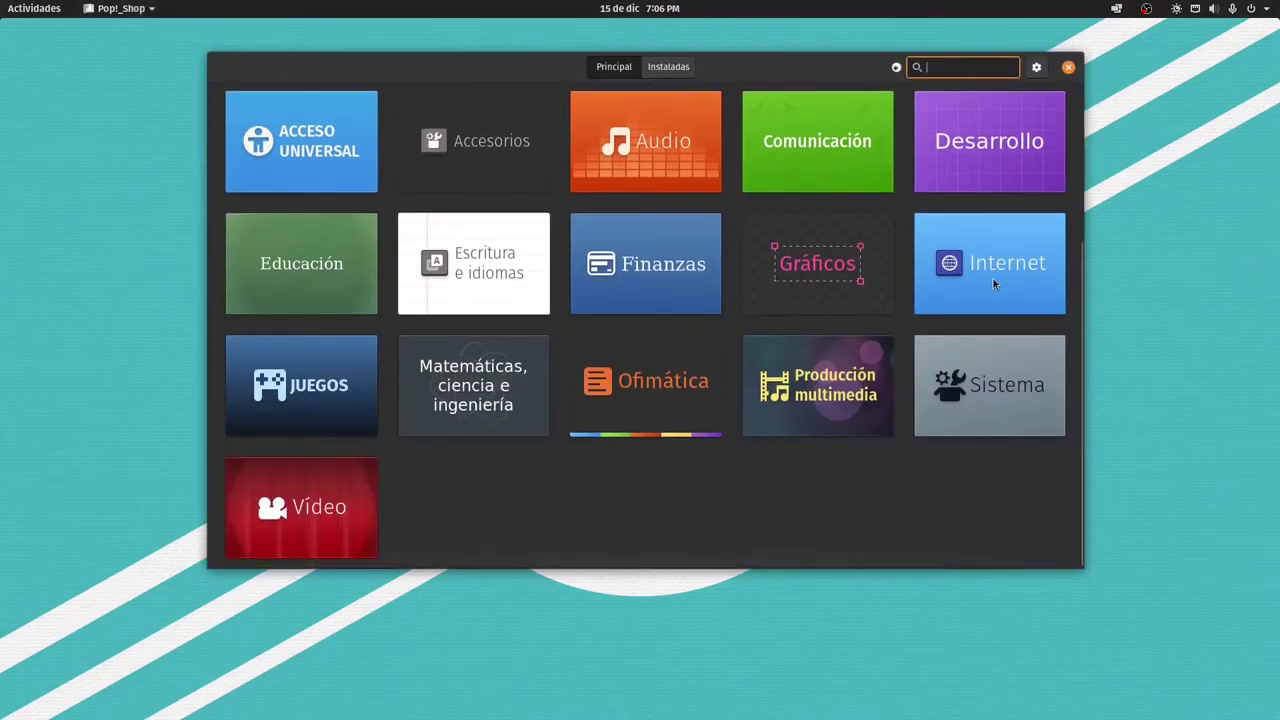
{"action": "scroll", "coordinate": [950, 289], "scroll_direction": "up", "scroll_amount": 3}
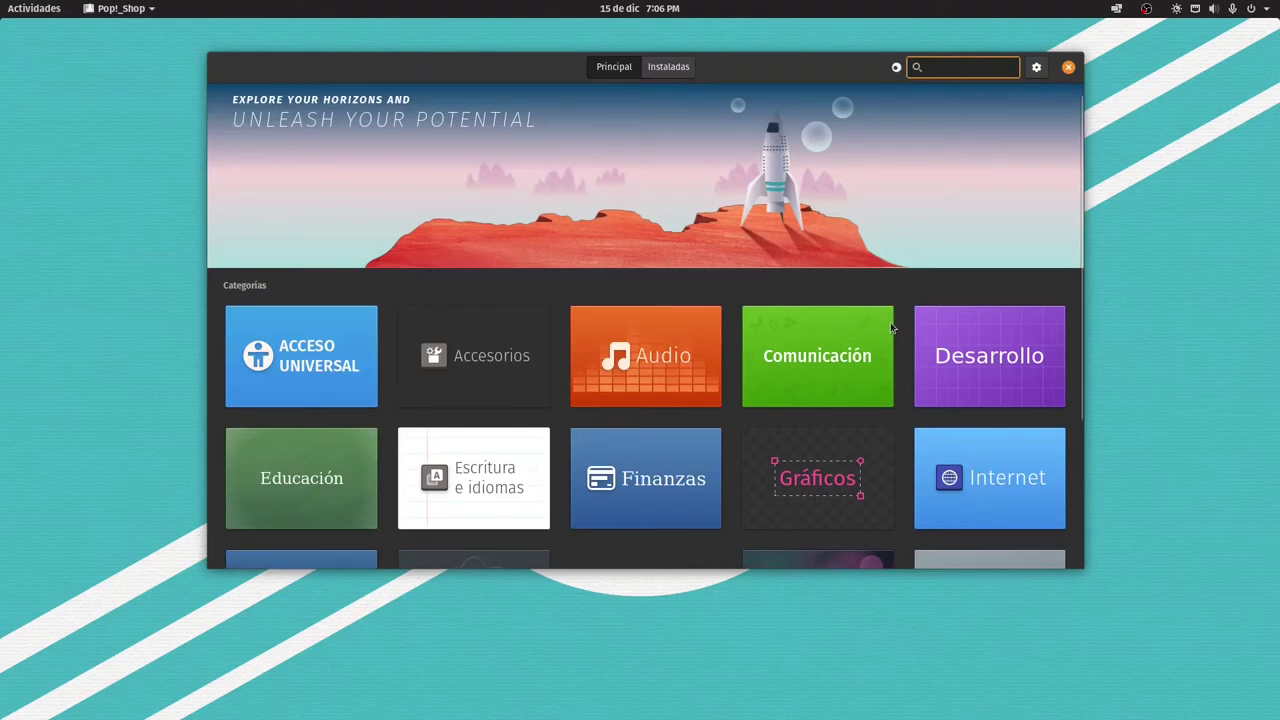
Browse the applications in the shop's Audio category, and close the shop
{"action": "left_click", "coordinate": [705, 330]}
{"action": "scroll", "coordinate": [741, 318], "scroll_direction": "down", "scroll_amount": 5}
{"action": "scroll", "coordinate": [760, 328], "scroll_direction": "up", "scroll_amount": 3}
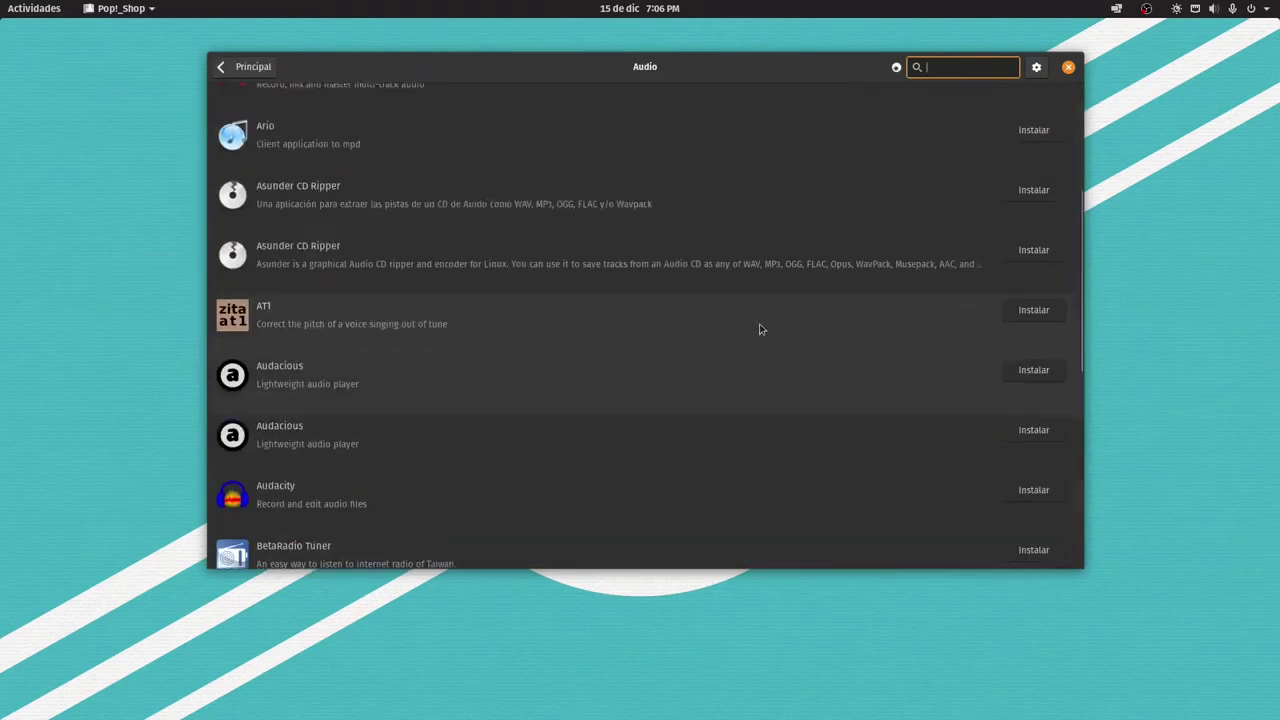
{"action": "scroll", "coordinate": [750, 330], "scroll_direction": "up", "scroll_amount": 3}
{"action": "scroll", "coordinate": [725, 334], "scroll_direction": "down", "scroll_amount": 2}
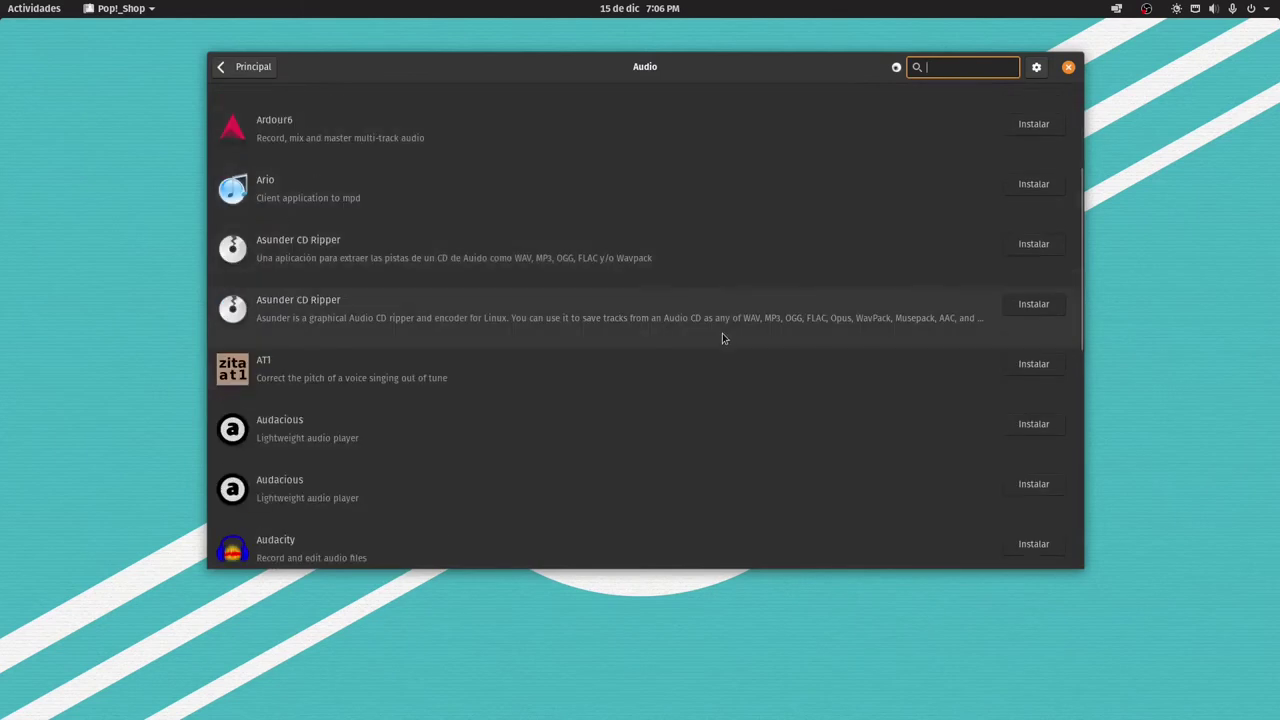
{"action": "scroll", "coordinate": [720, 336], "scroll_direction": "up", "scroll_amount": 2}
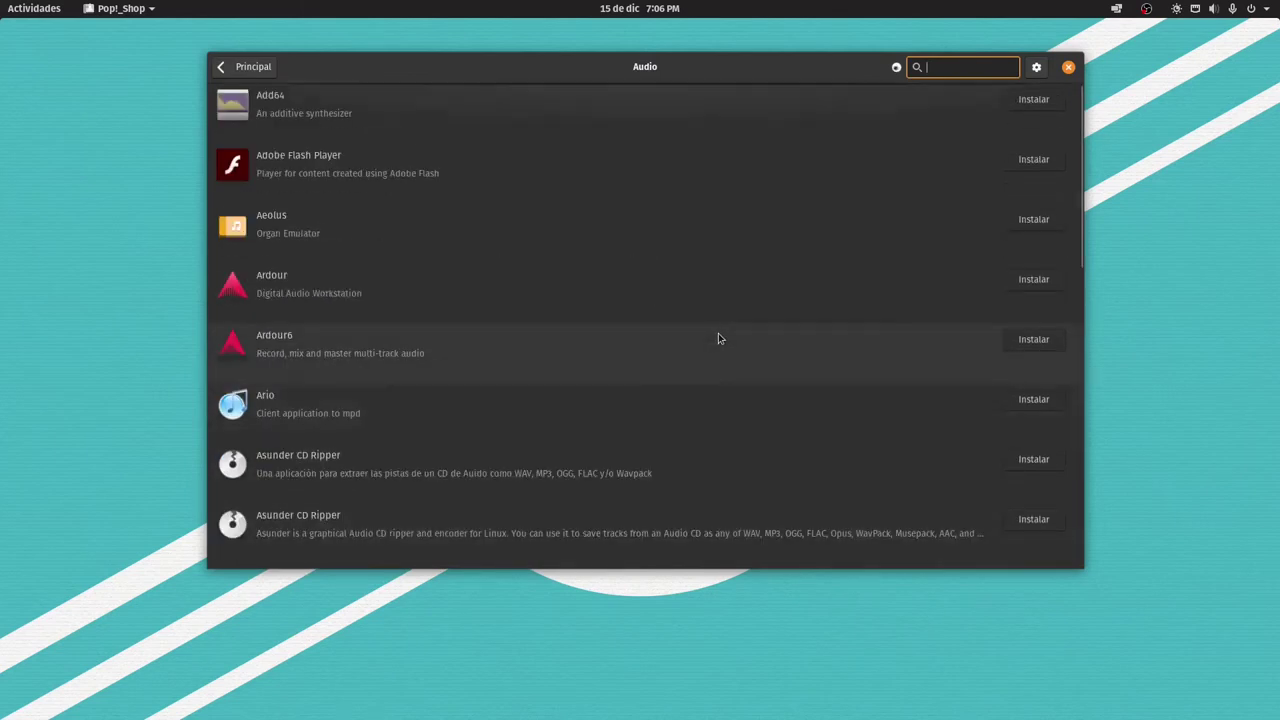
{"action": "left_click", "coordinate": [1070, 64]}
Look through both pages of the Utilities folder in the application list
{"action": "key", "text": "super"}
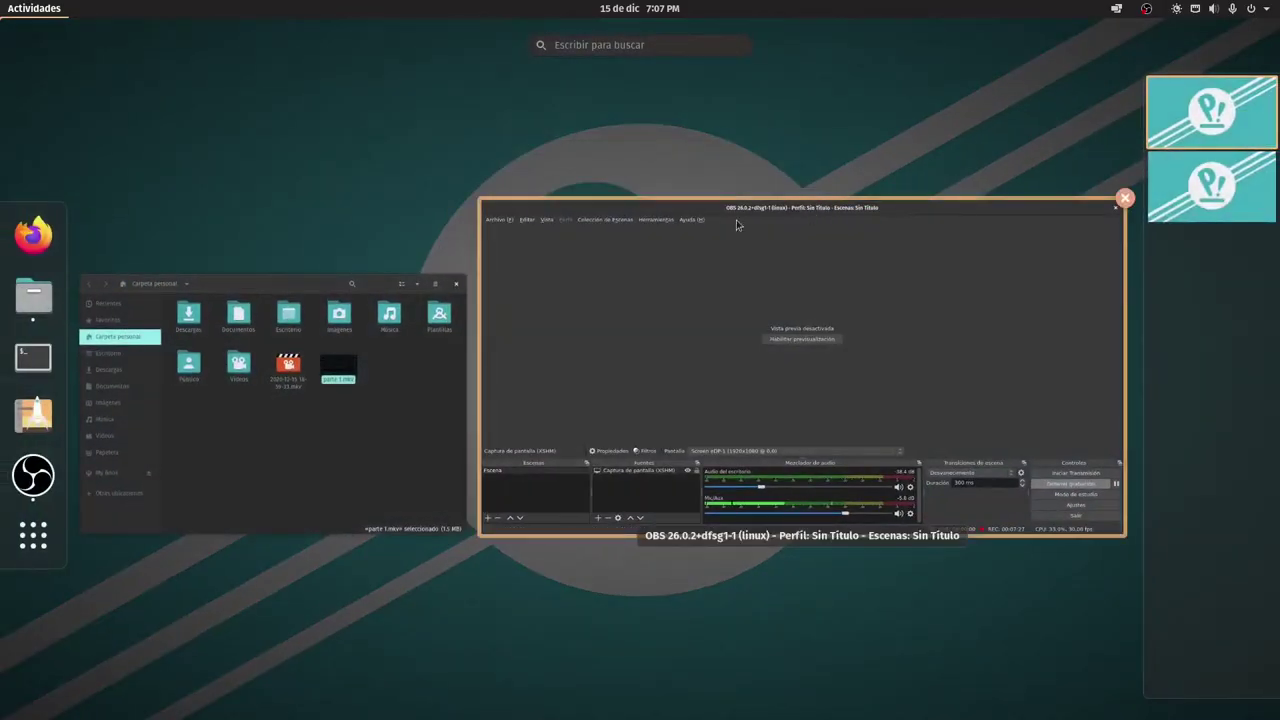
{"action": "left_click", "coordinate": [32, 533]}
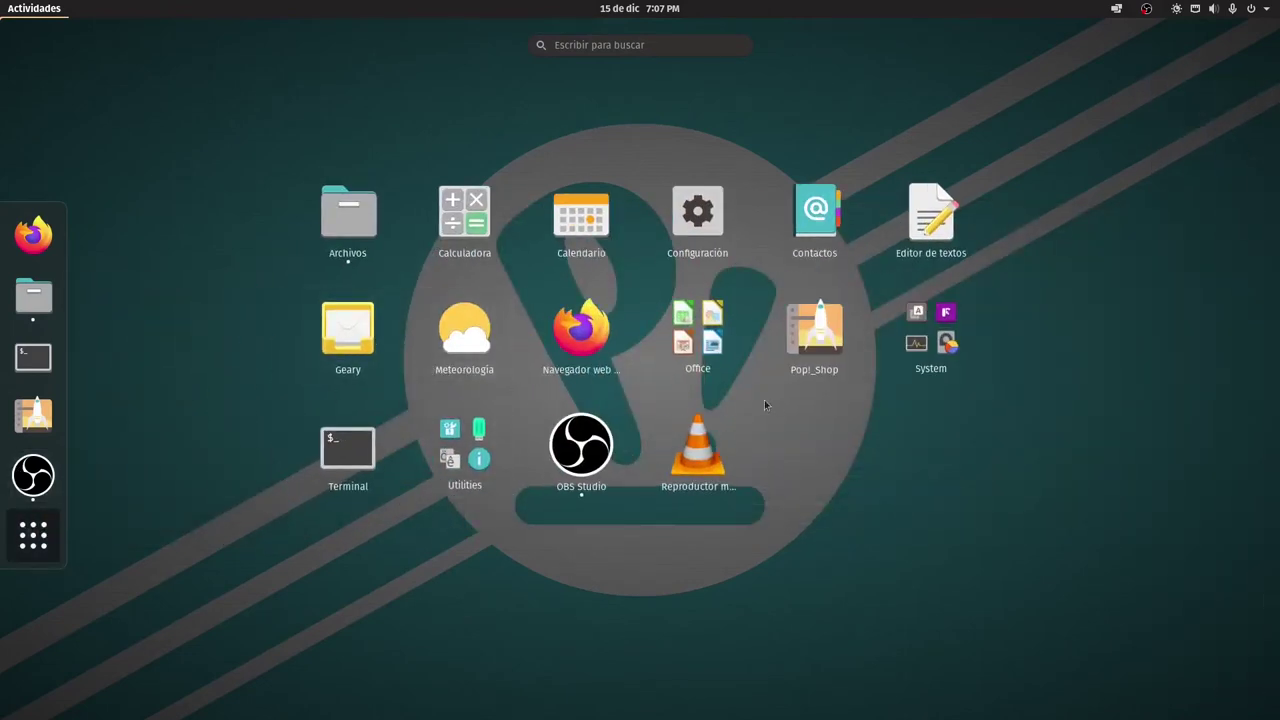
{"action": "left_click", "coordinate": [464, 455]}
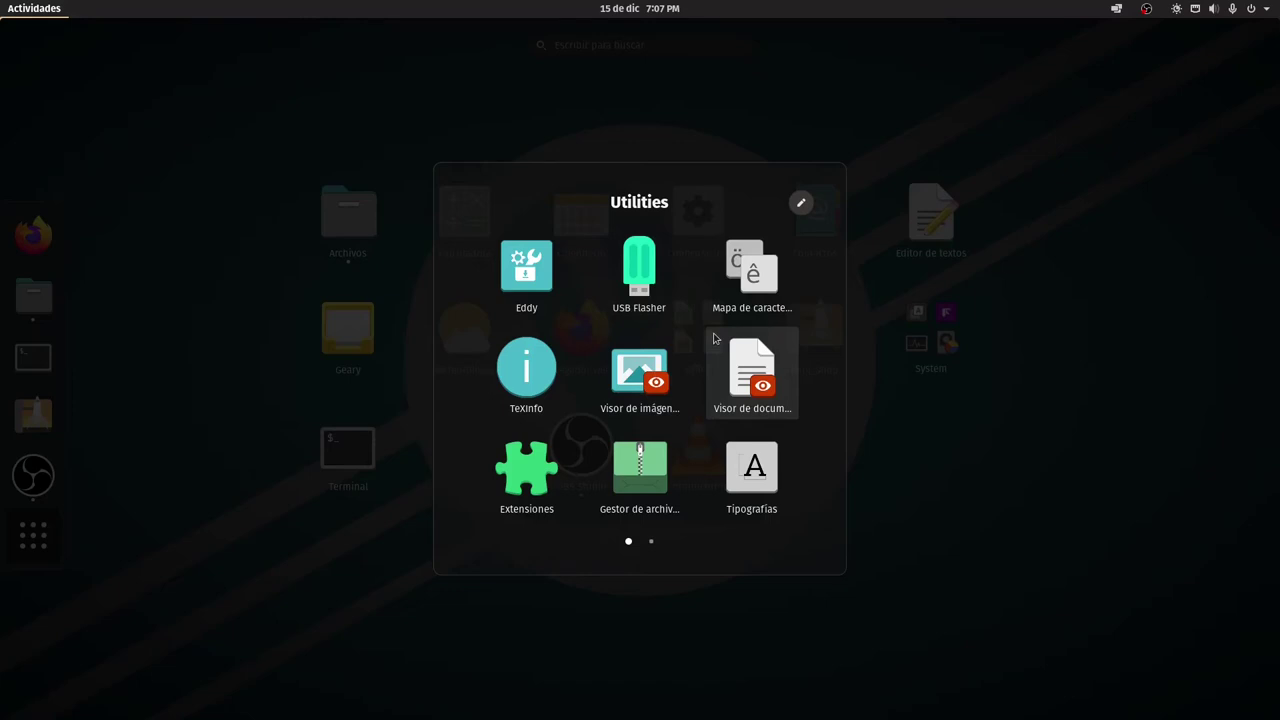
{"action": "scroll", "coordinate": [770, 312], "scroll_direction": "down", "scroll_amount": 1}
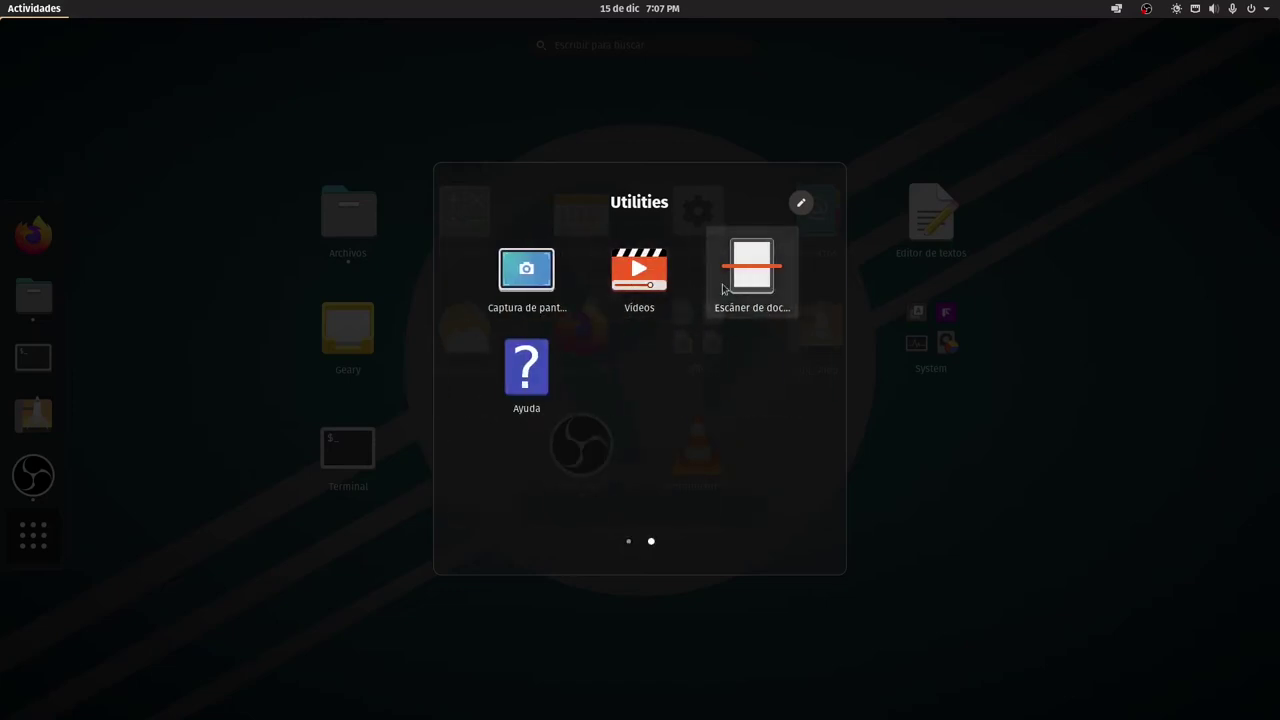
{"action": "left_click", "coordinate": [1034, 464]}
Look at the applications in the System and Office folders of the application list
{"action": "left_click", "coordinate": [929, 345]}
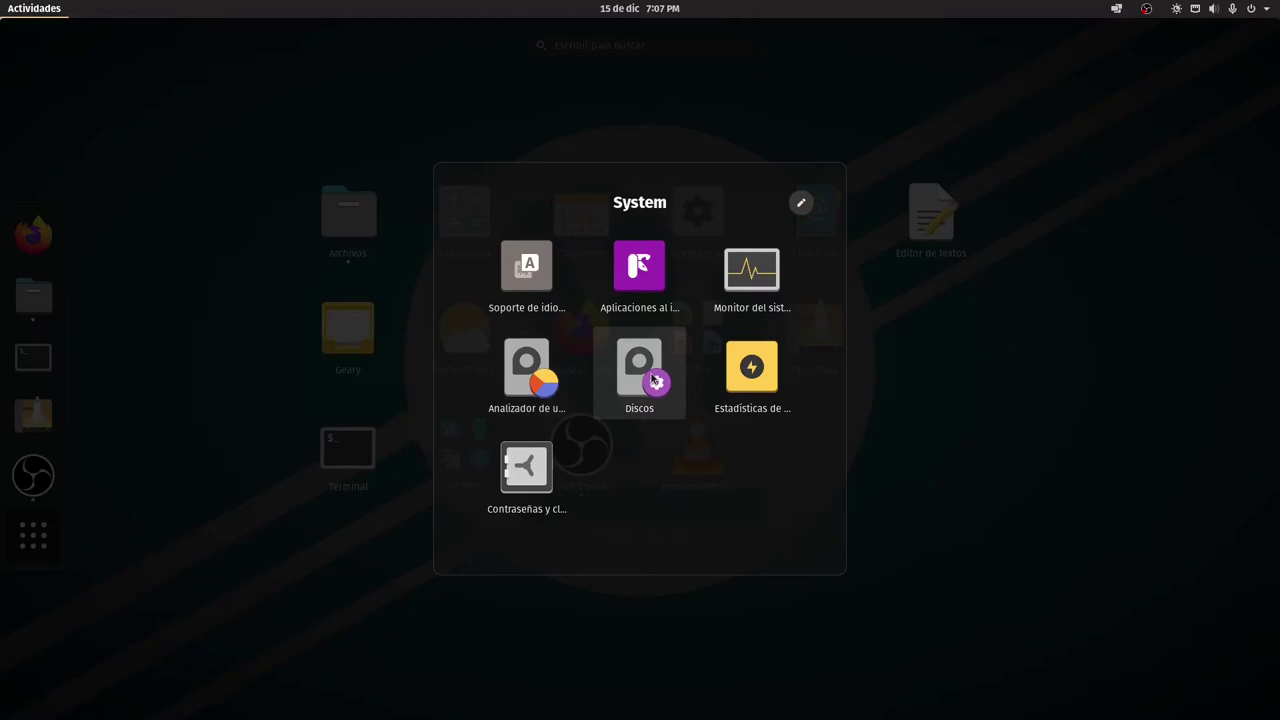
{"action": "left_click", "coordinate": [1036, 456]}
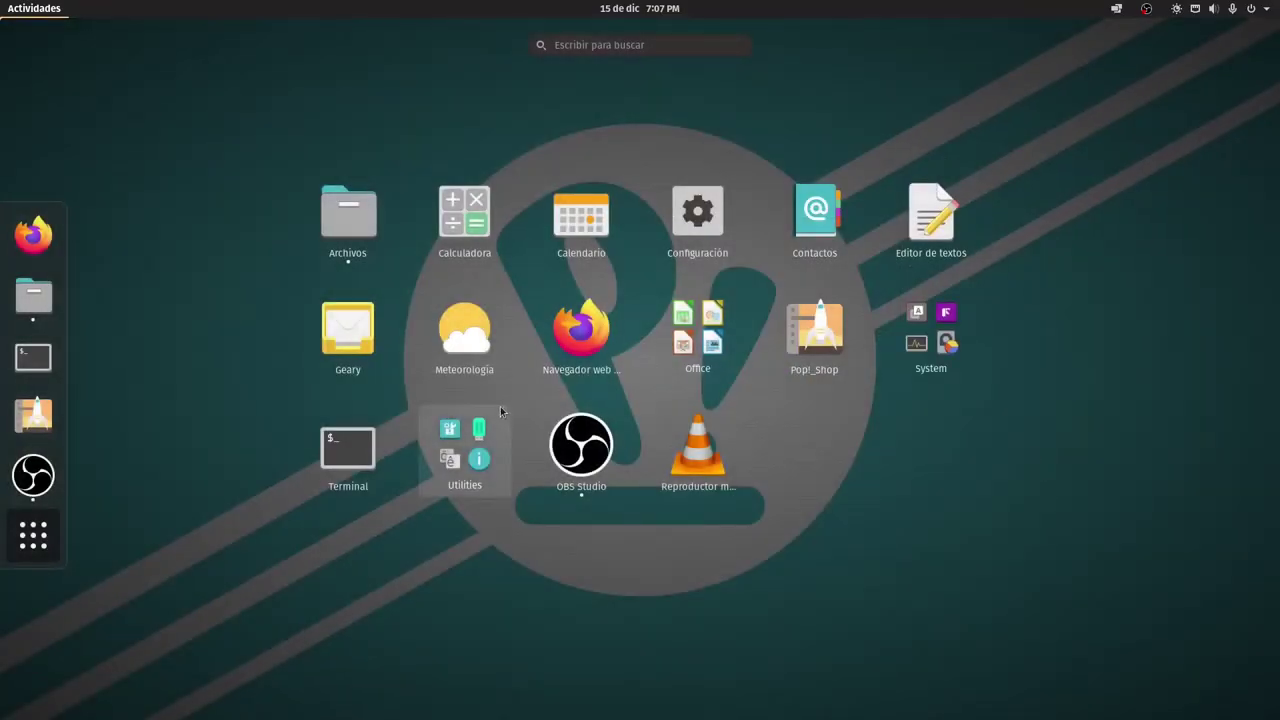
{"action": "left_click", "coordinate": [706, 336]}
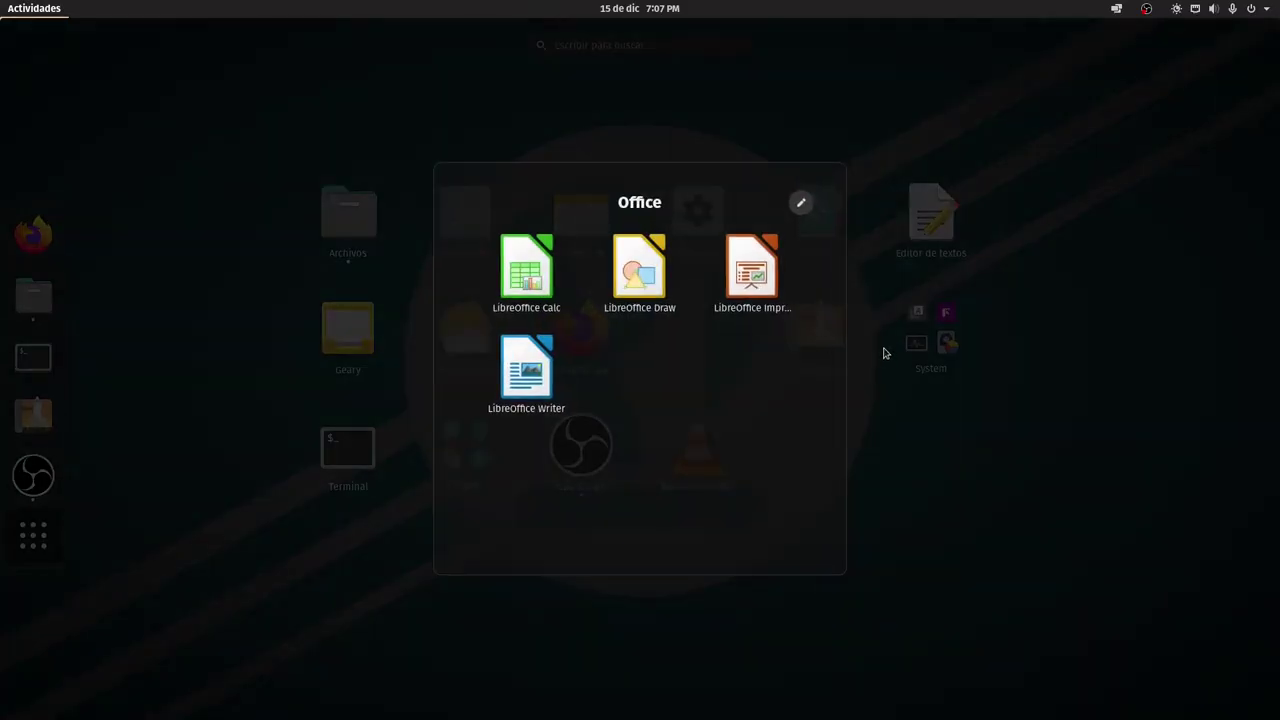
{"action": "left_click", "coordinate": [1018, 448]}
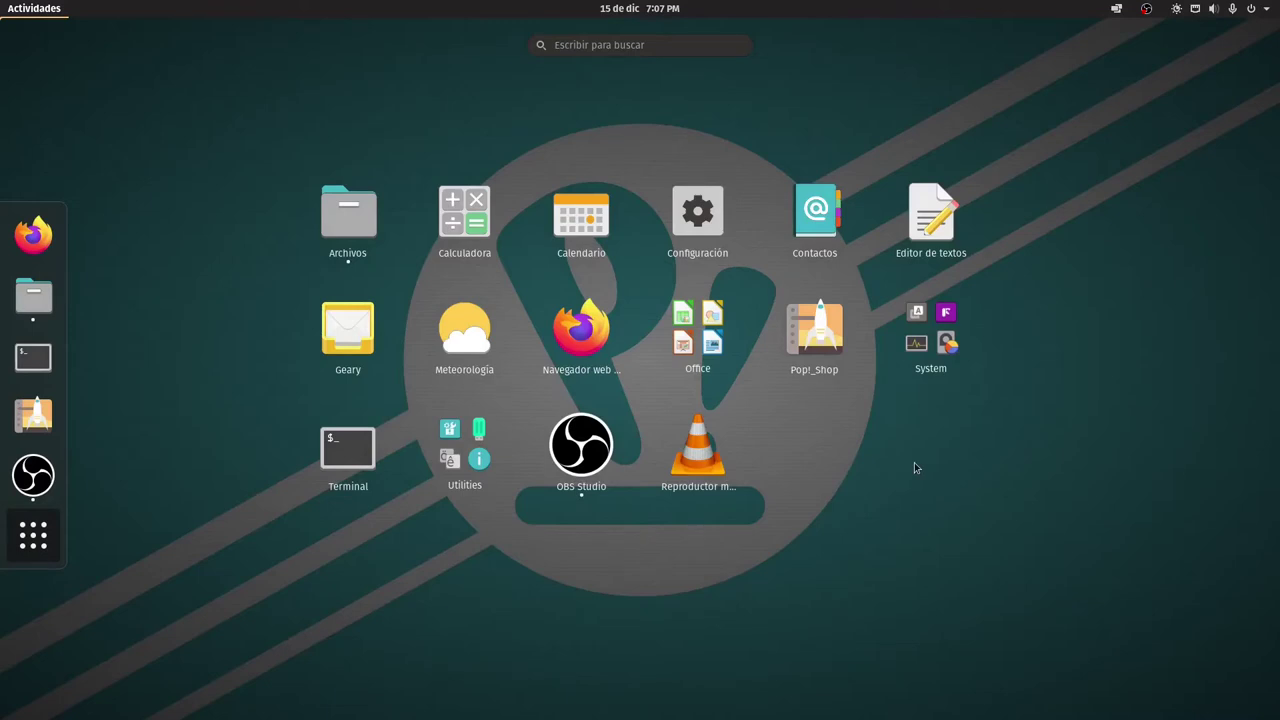
Return to the empty desktop and view the system menu with its volume, network and power options
{"action": "left_click", "coordinate": [222, 414]}
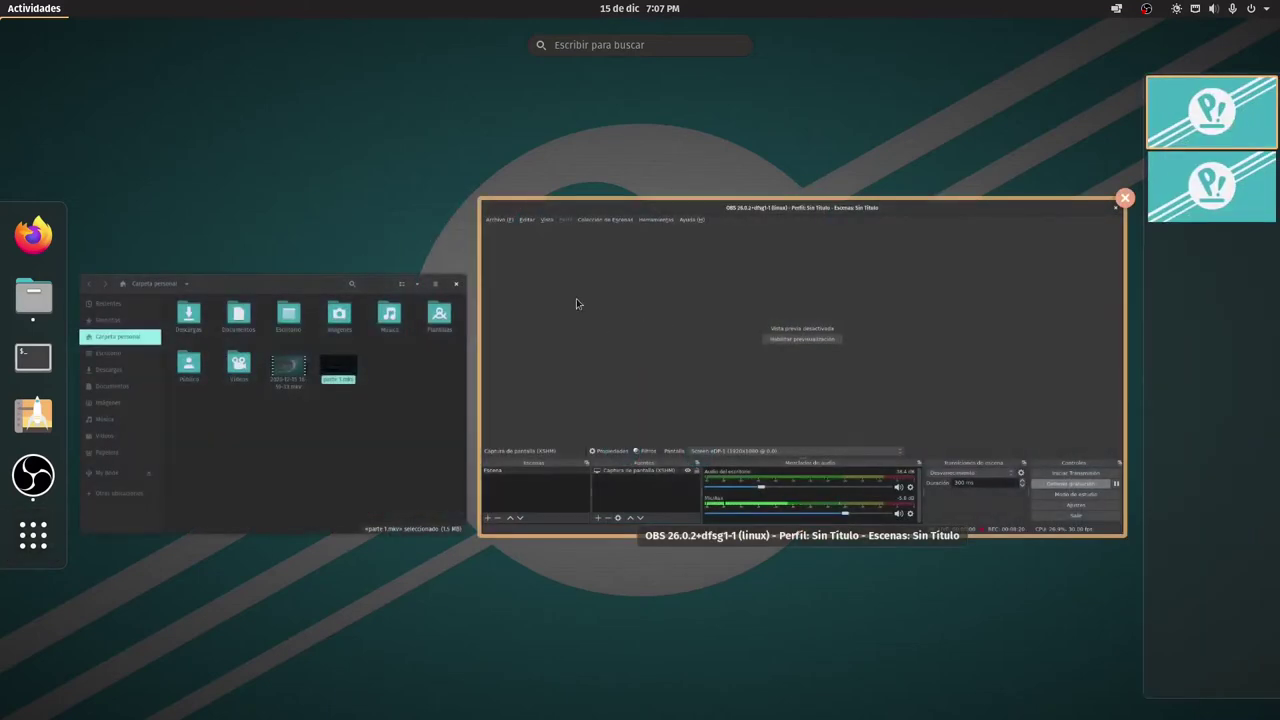
{"action": "left_click", "coordinate": [372, 134]}
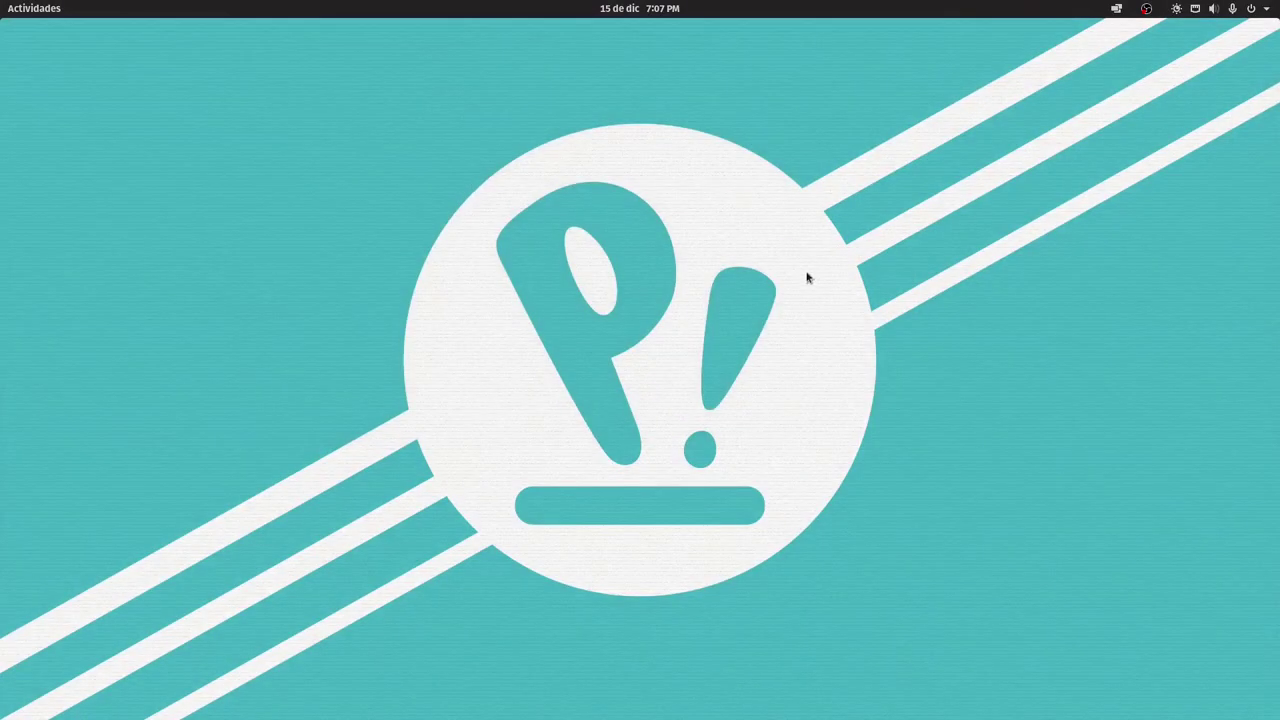
{"action": "left_click", "coordinate": [1215, 9]}
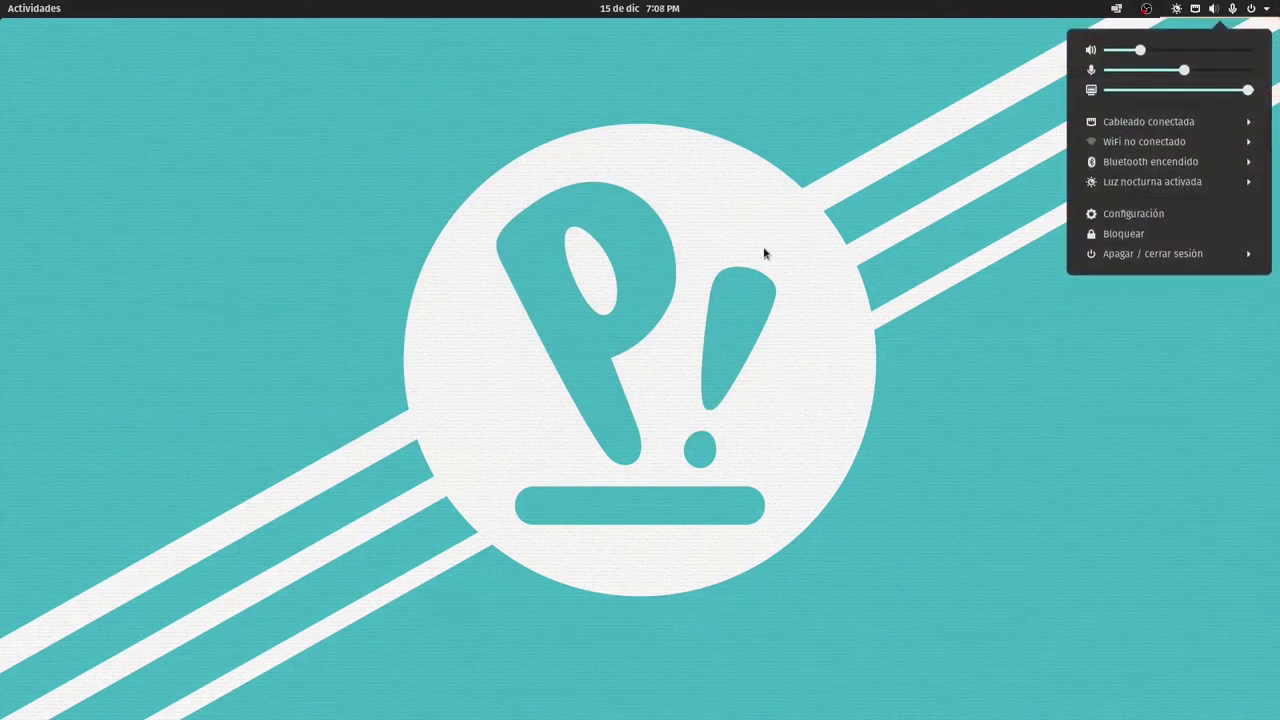
{"action": "left_click", "coordinate": [530, 330]}
Open Firefox to view its new tab page, and close the browser
{"action": "key", "text": "super"}
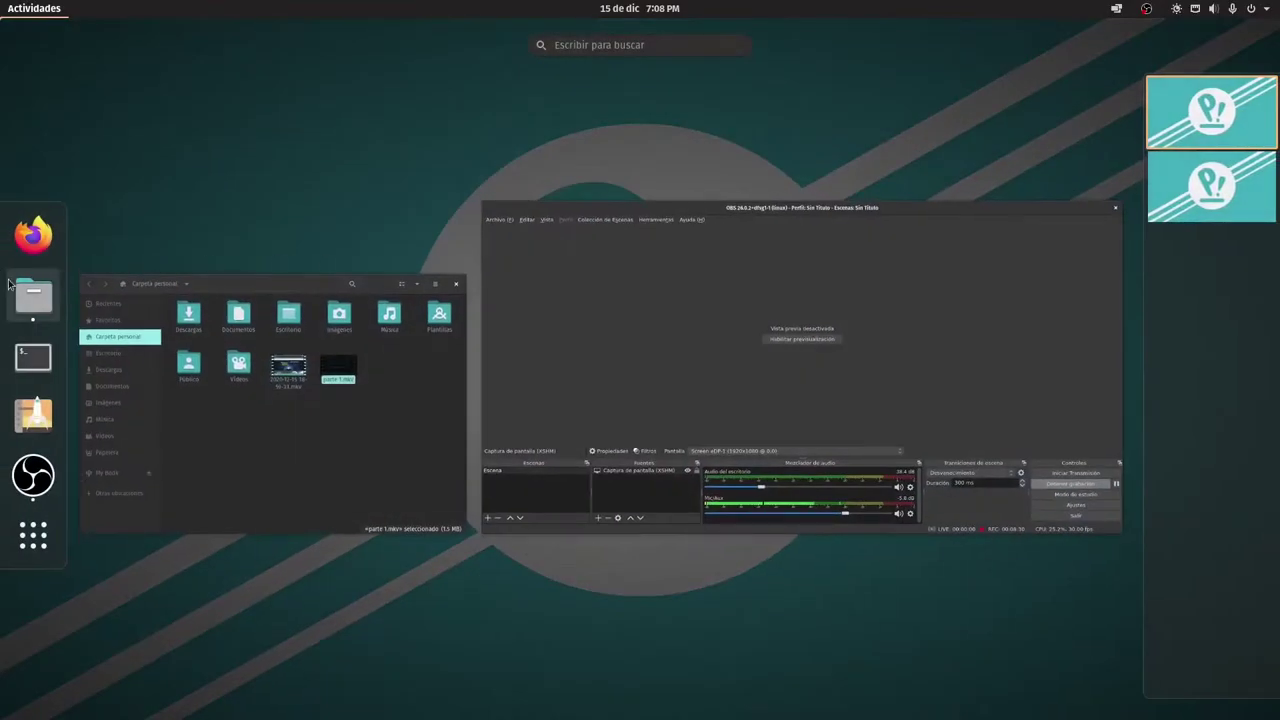
{"action": "left_click", "coordinate": [33, 234]}
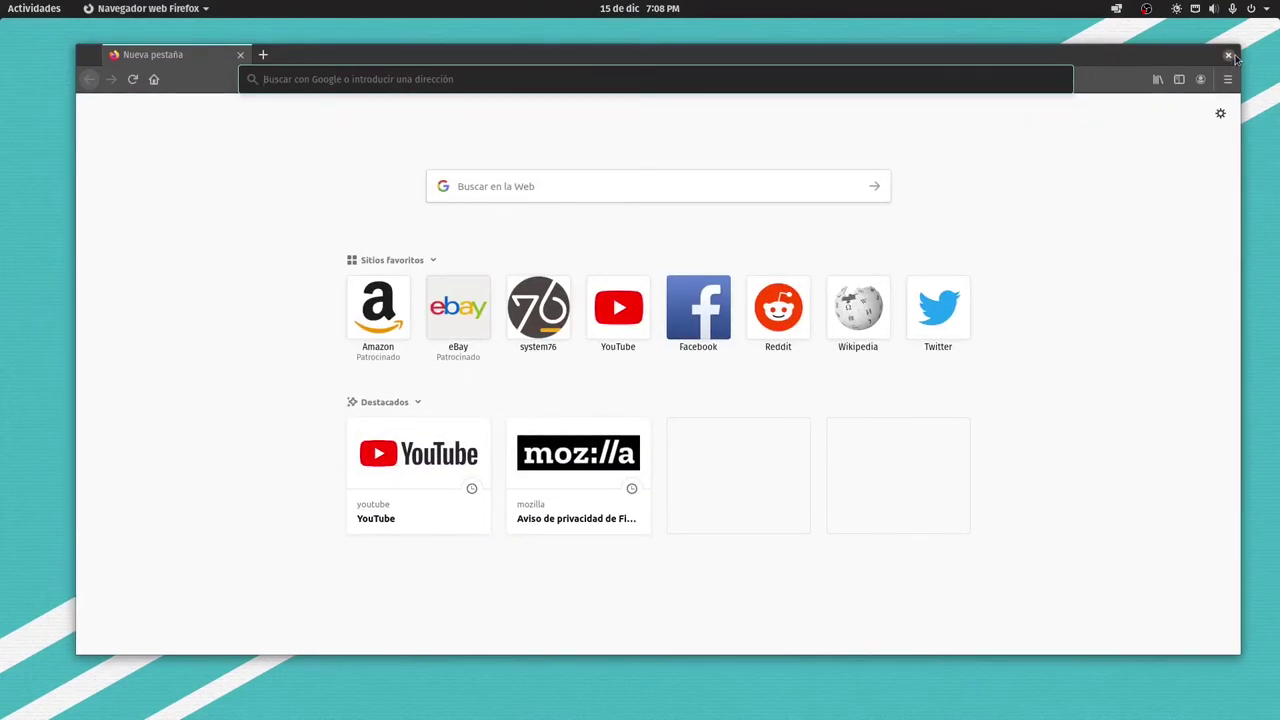
{"action": "left_click", "coordinate": [1230, 58]}
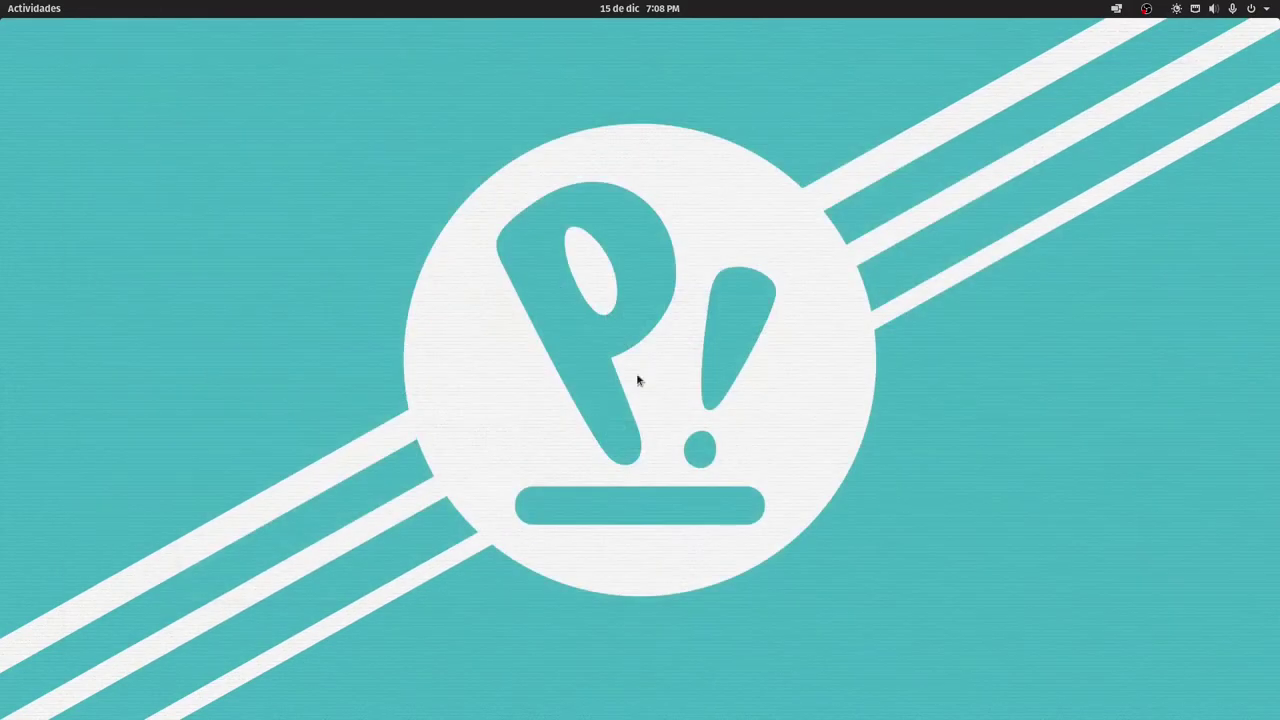
Open Pop!_Shop, search it for "tweak" and look through the results
{"action": "key", "text": "super"}
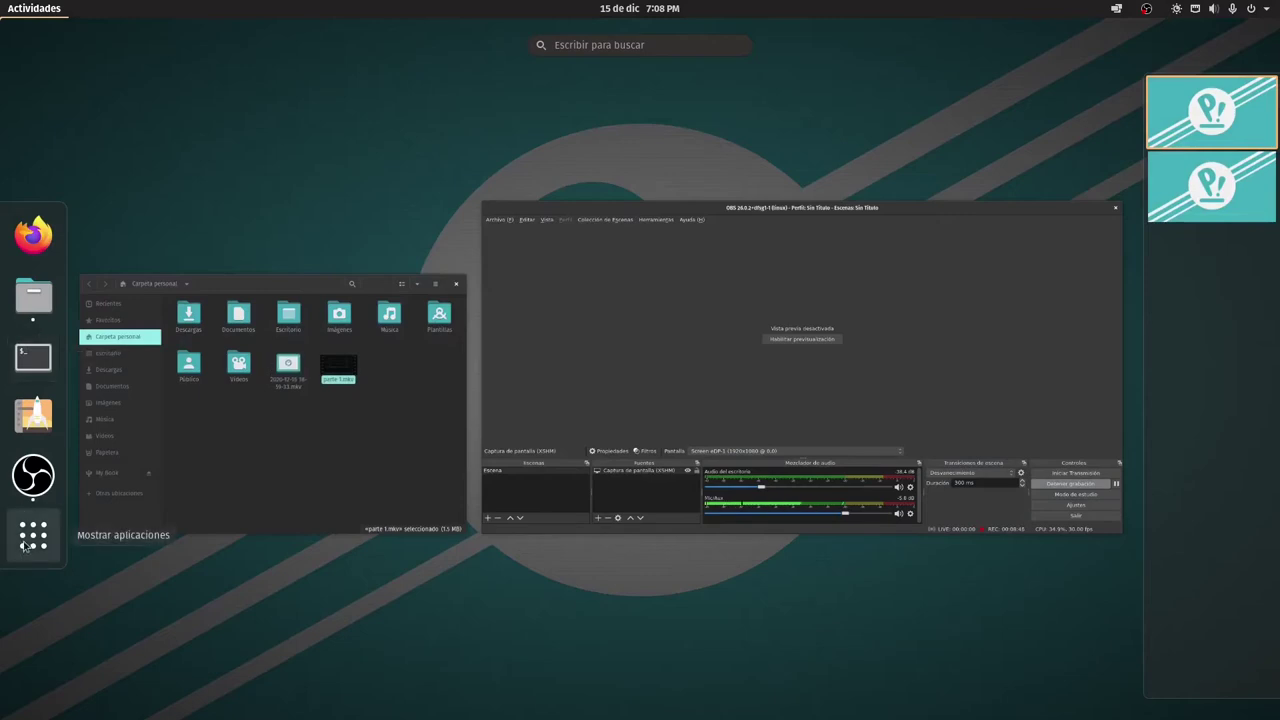
{"action": "left_click", "coordinate": [33, 415]}
{"action": "left_click", "coordinate": [1015, 91]}
{"action": "type", "text": "tweak"}
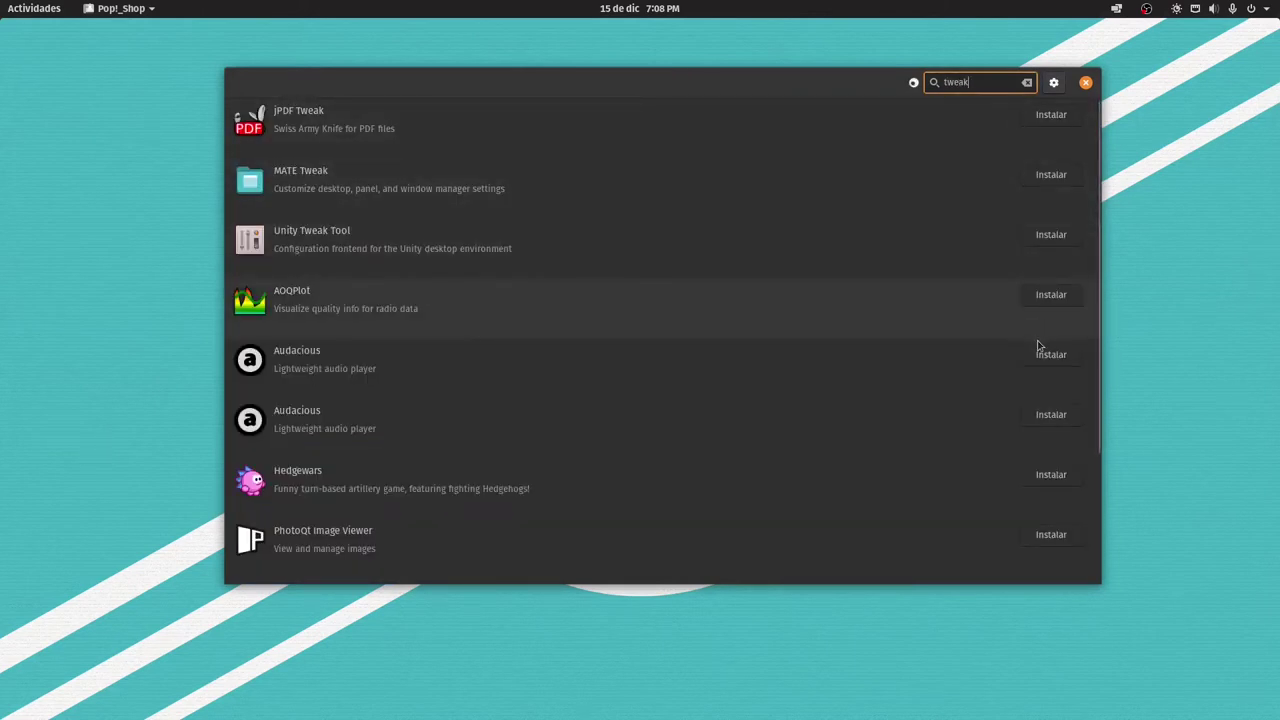
{"action": "scroll", "coordinate": [1037, 345], "scroll_direction": "down", "scroll_amount": 3}
{"action": "scroll", "coordinate": [1017, 358], "scroll_direction": "up", "scroll_amount": 3}
Clear the shop's search and look over the Pop!_Picks and categories on its main page
{"action": "left_click_drag", "start_coordinate": [987, 86], "coordinate": [945, 85]}
{"action": "key", "text": "BackSpace"}
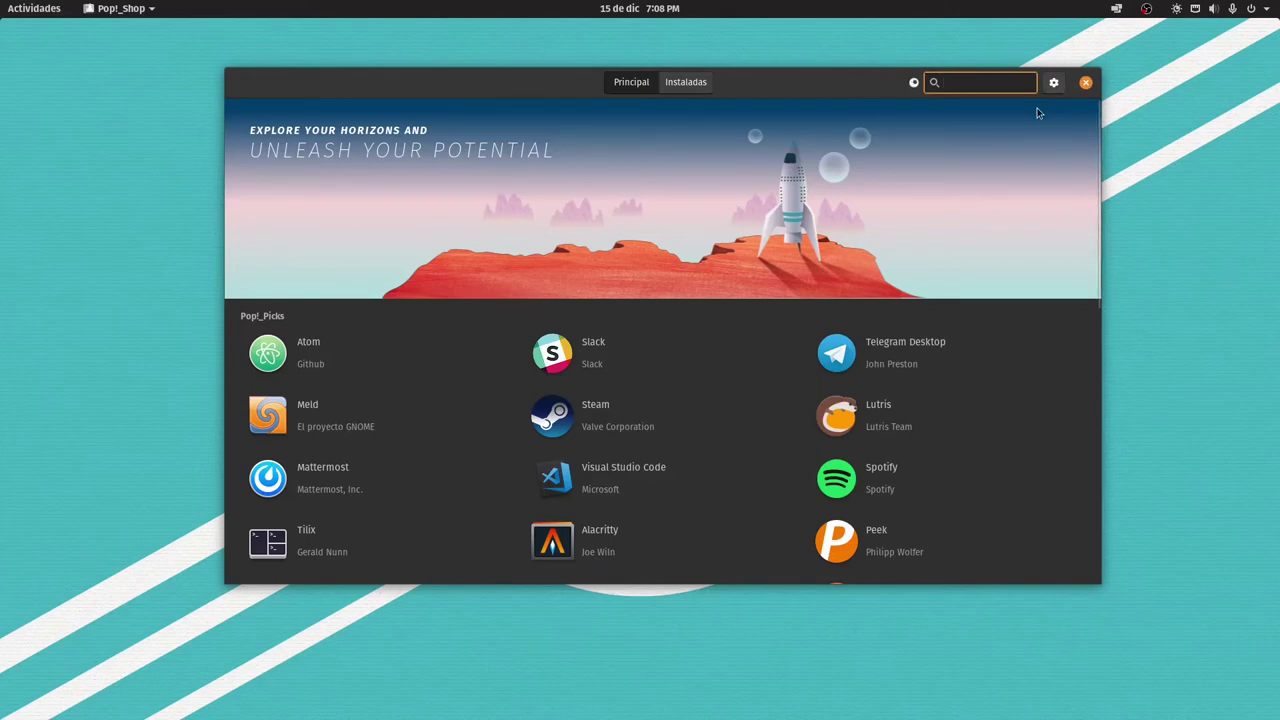
{"action": "scroll", "coordinate": [991, 385], "scroll_direction": "down", "scroll_amount": 8}
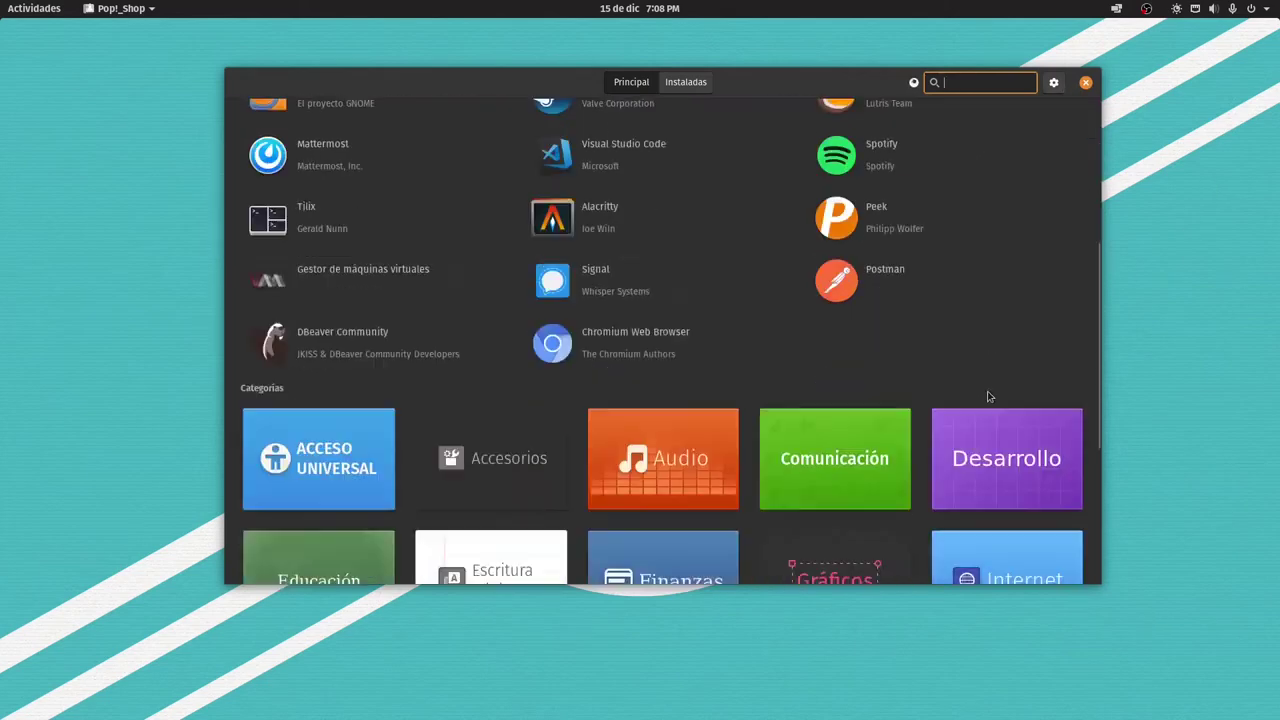
{"action": "scroll", "coordinate": [991, 400], "scroll_direction": "up", "scroll_amount": 8}
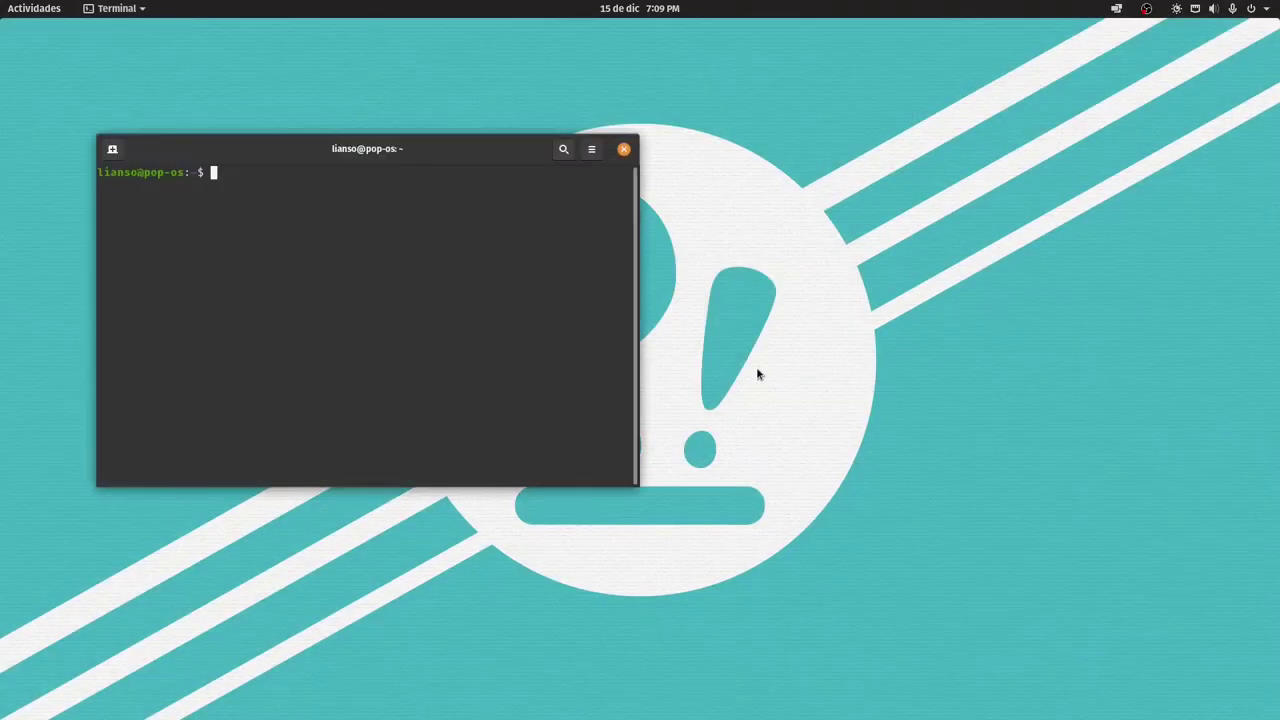
Move the terminal window nearer the screen's centre and refresh the package lists with sudo apt update, authenticating with the account password
{"action": "left_click_drag", "start_coordinate": [440, 157], "coordinate": [745, 106]}
{"action": "type", "text": "sudo apt"}
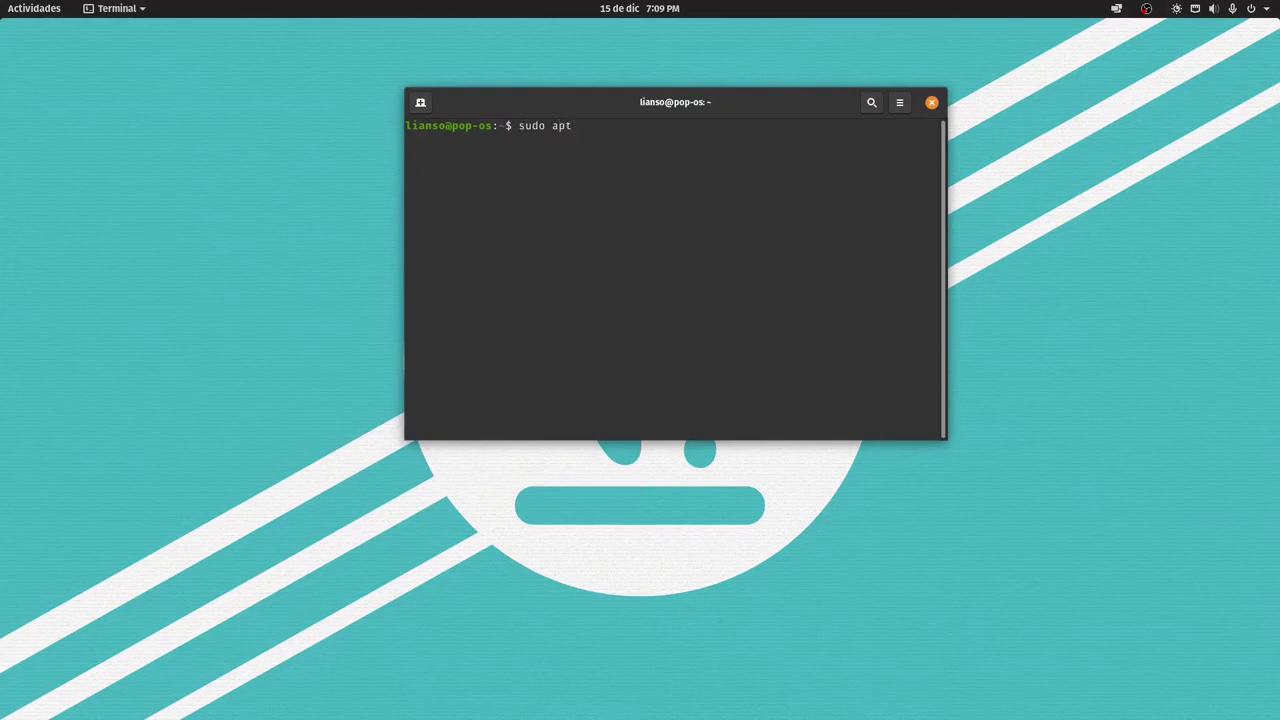
{"action": "type", "text": " us"}
{"action": "type", "text": "pate"}
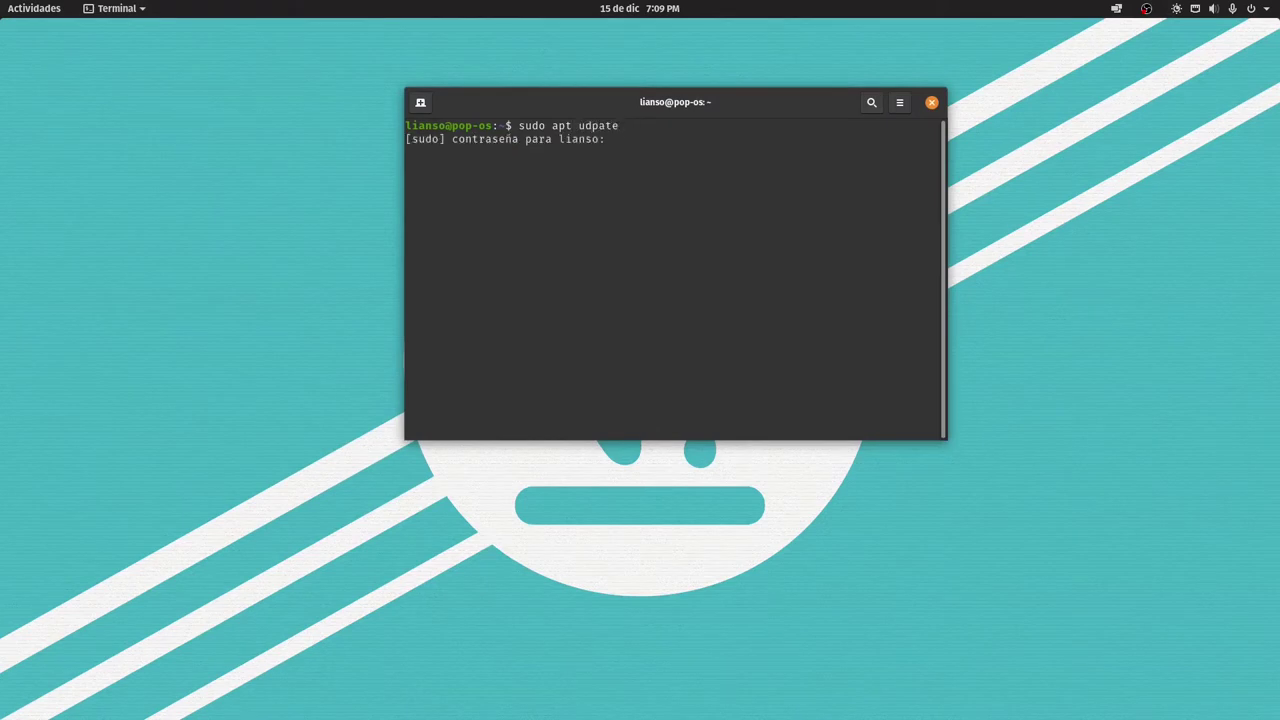
{"action": "key", "text": "Return"}
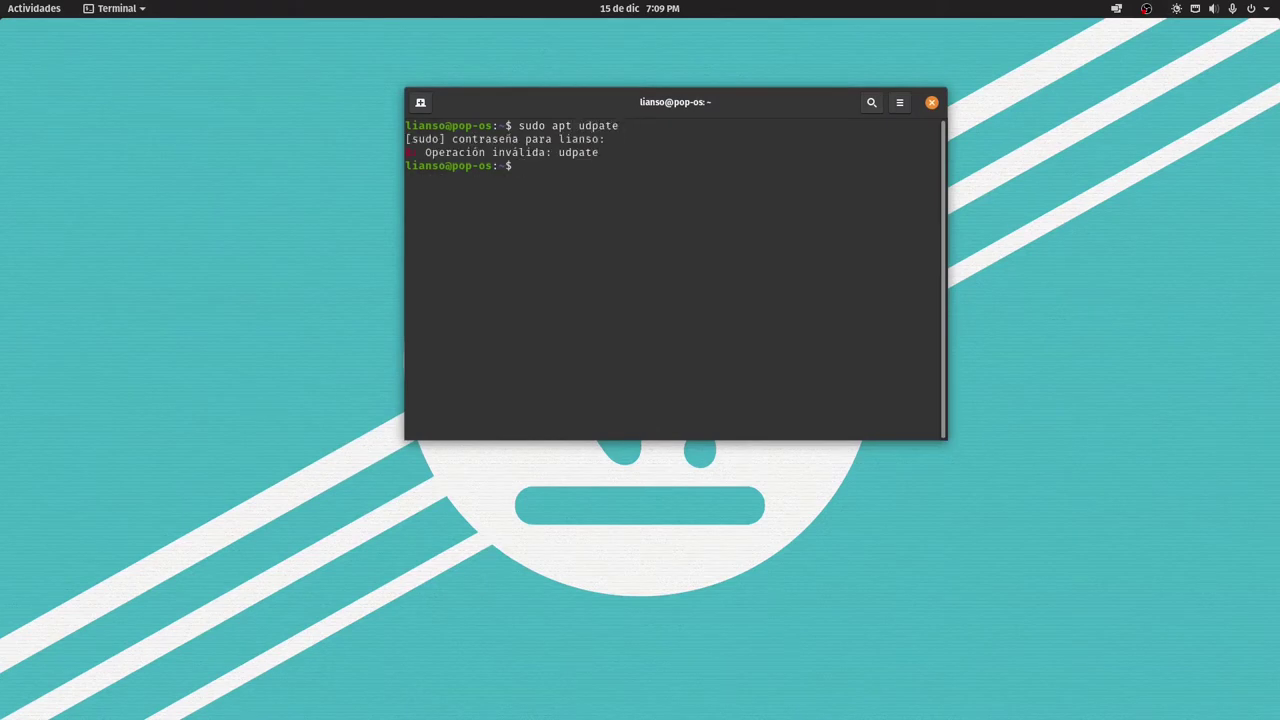
{"action": "type", "text": "sudo apt update"}
{"action": "key", "text": "Return"}
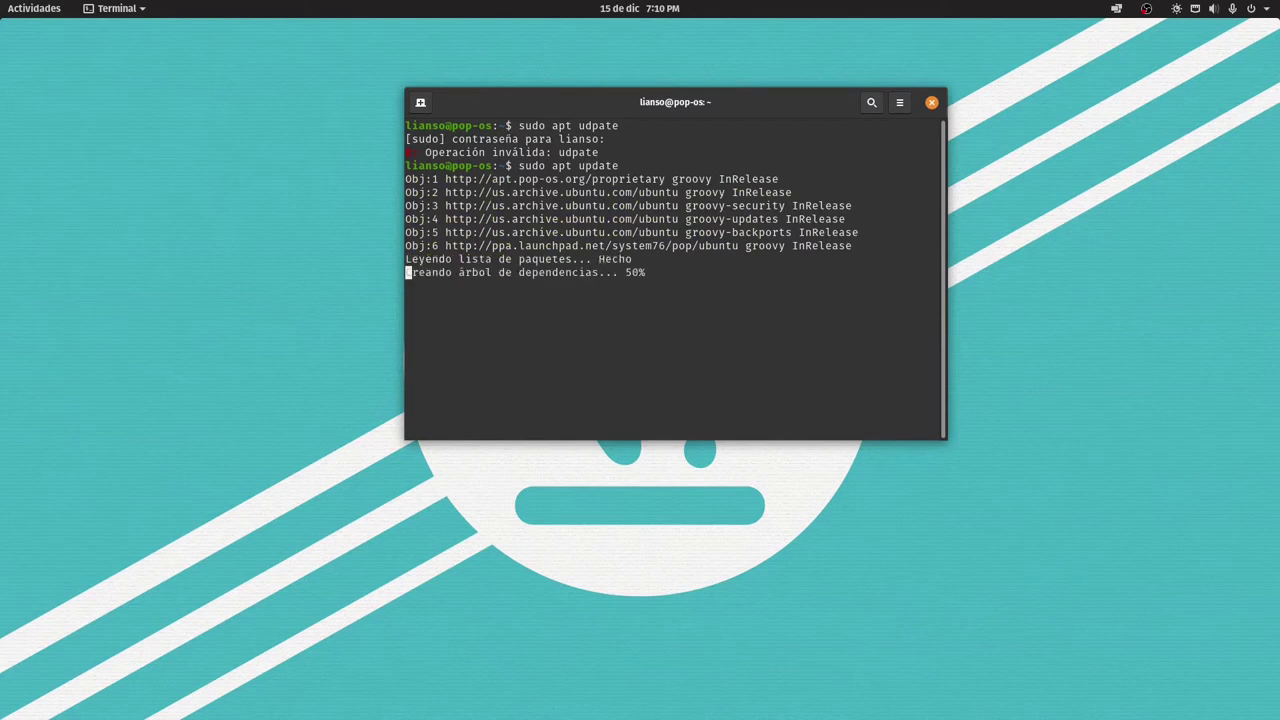
Install the gnome-tweak-tool package with sudo apt install and accept the additional packages
{"action": "type", "text": "sudo apt "}
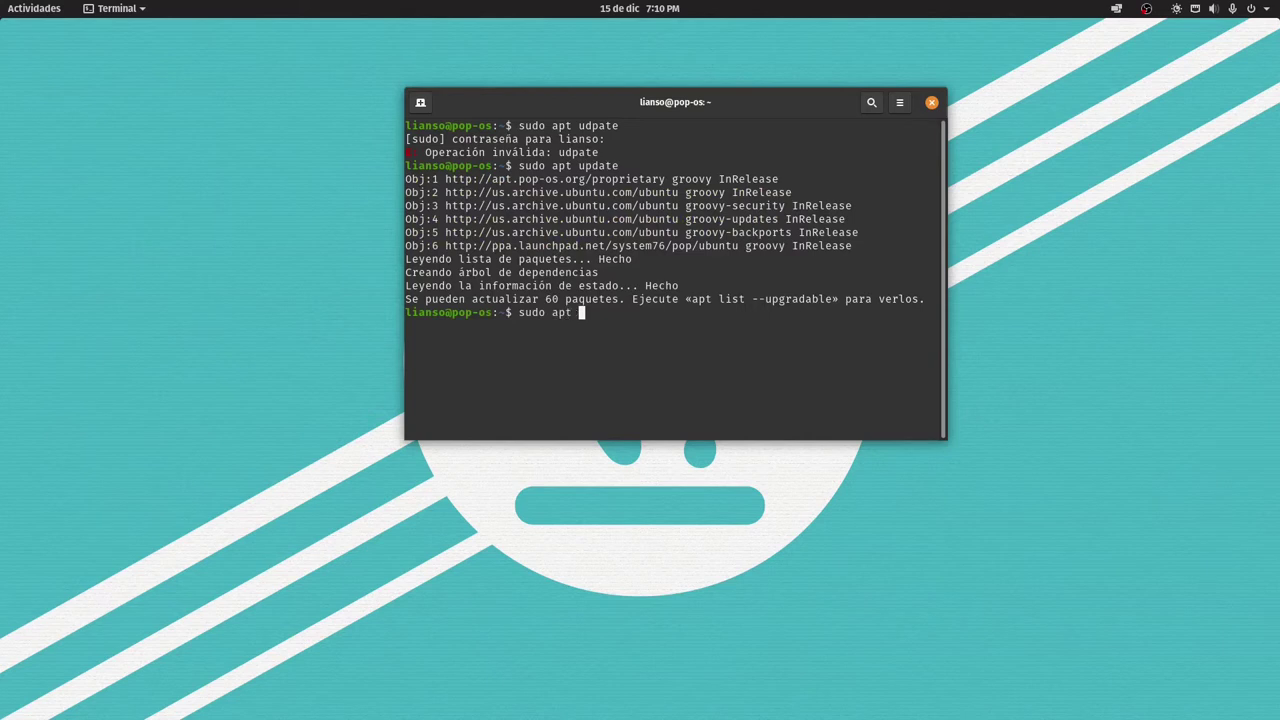
{"action": "type", "text": "install gnome-tweak-tool"}
{"action": "key", "text": "Return"}
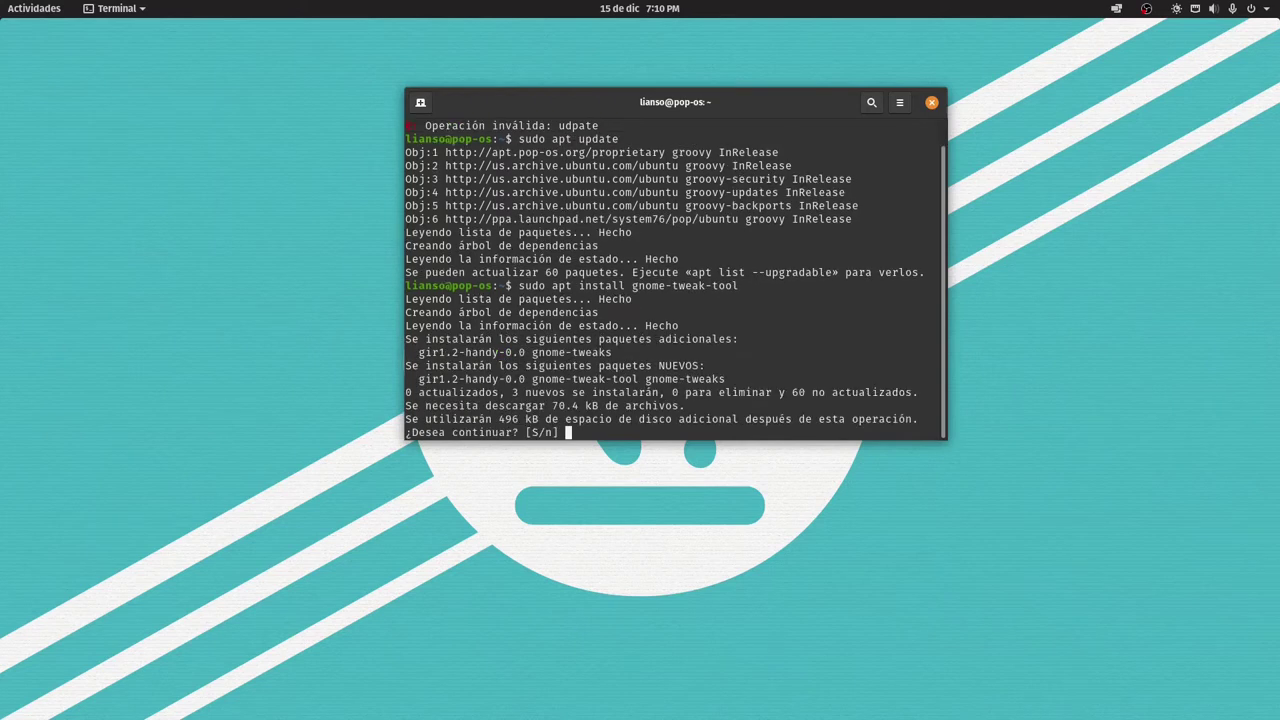
{"action": "key", "text": "Return"}
Search the installed applications for "reto" and open Retoques
{"action": "key", "text": "super"}
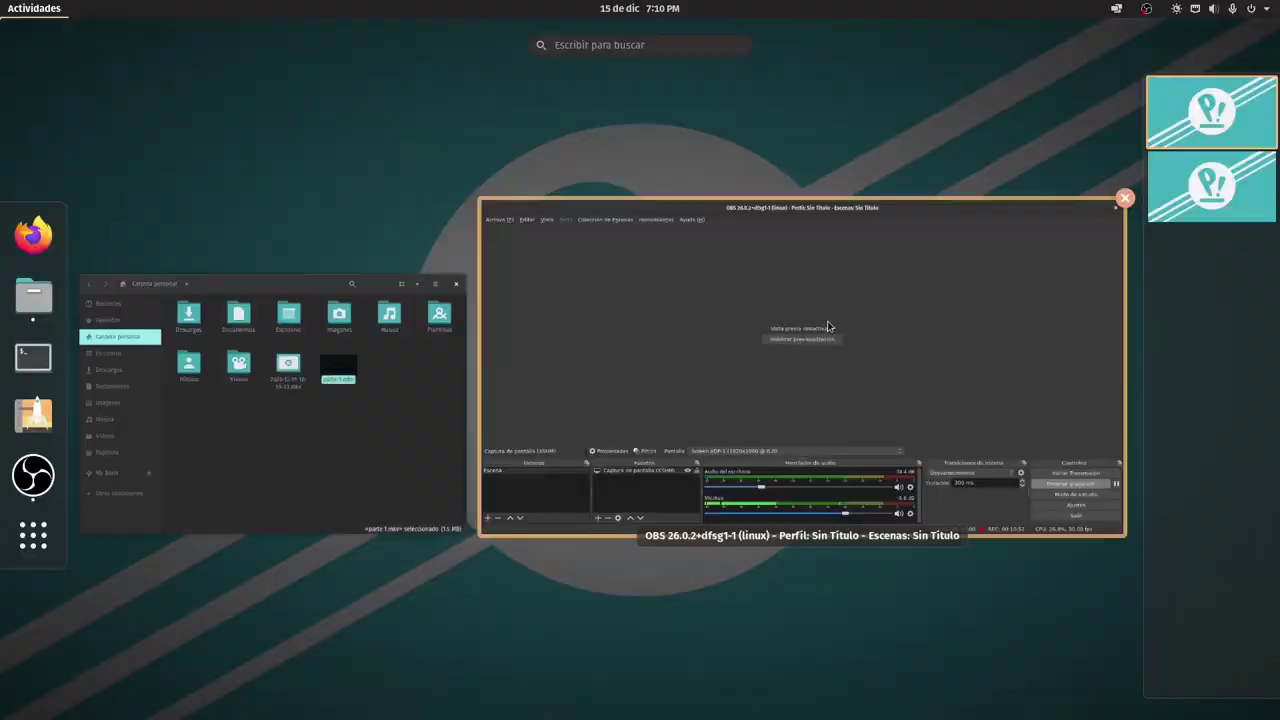
{"action": "key", "text": "super+ctrl+Down"}
{"action": "key", "text": "super"}
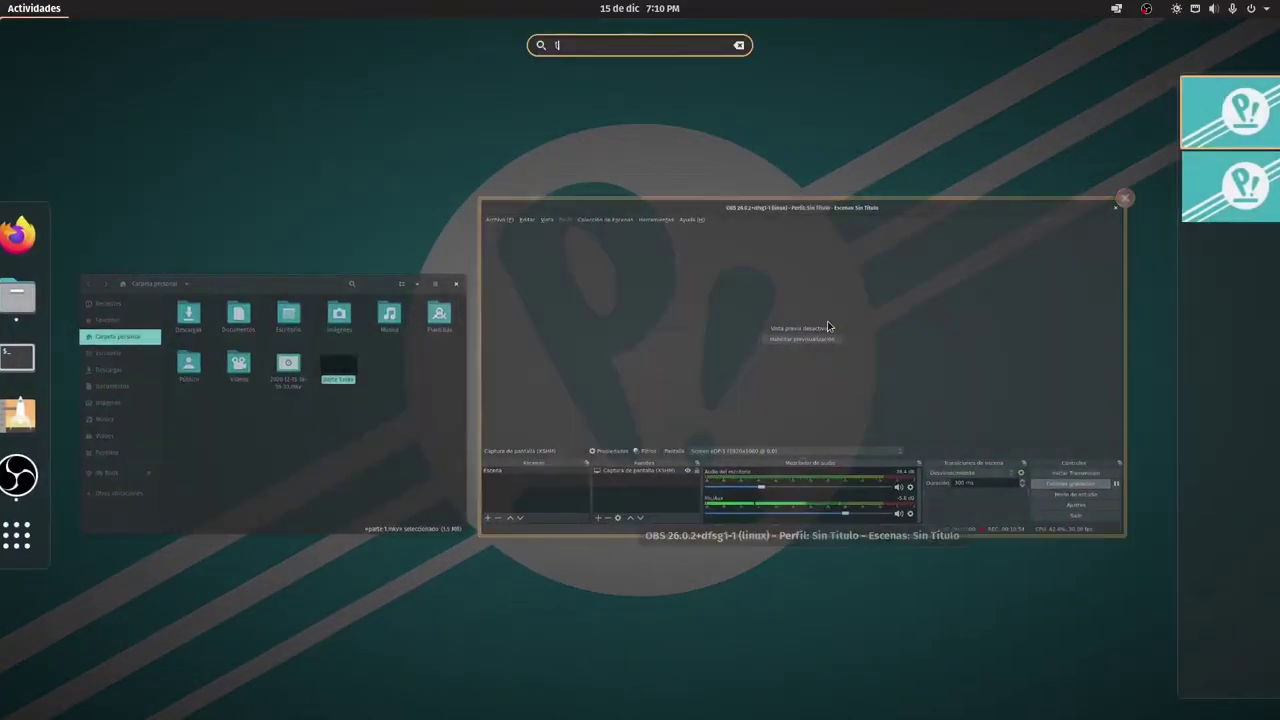
{"action": "type", "text": "reto"}
{"action": "key", "text": "Return"}
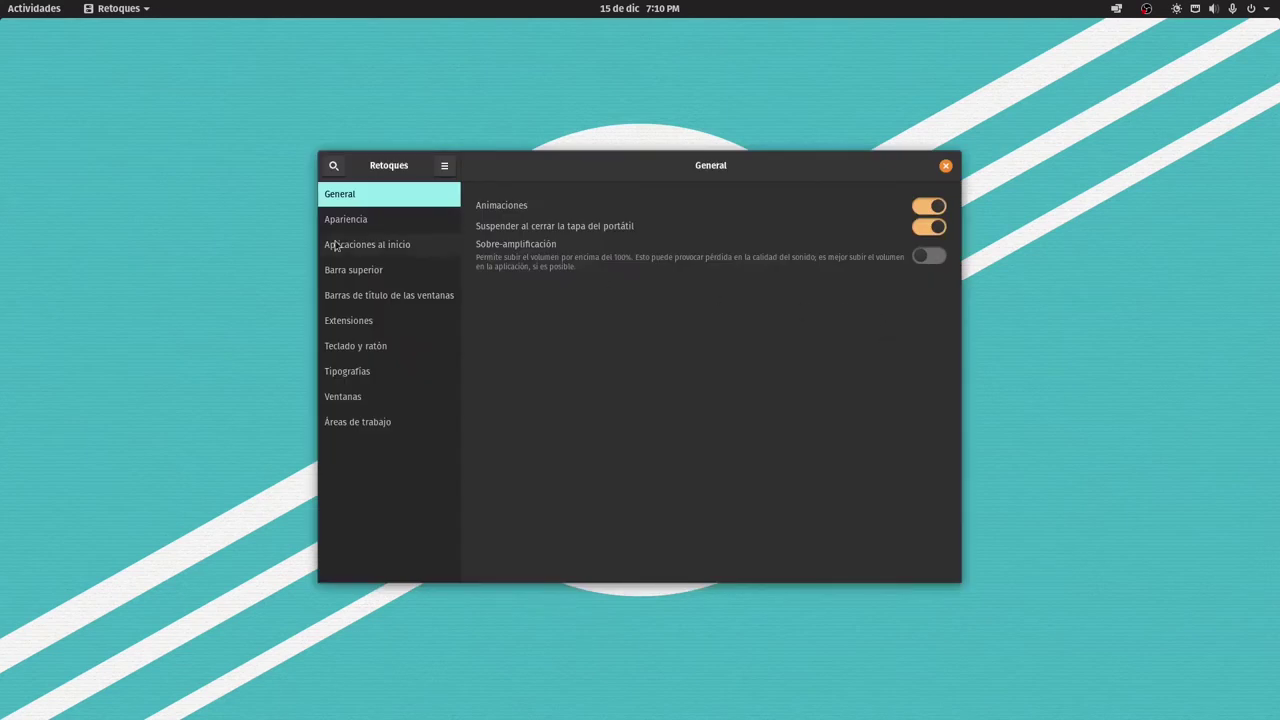
Look over the Apariencia, Ventanas and Tipografías settings in Retoques
{"action": "left_click", "coordinate": [381, 220]}
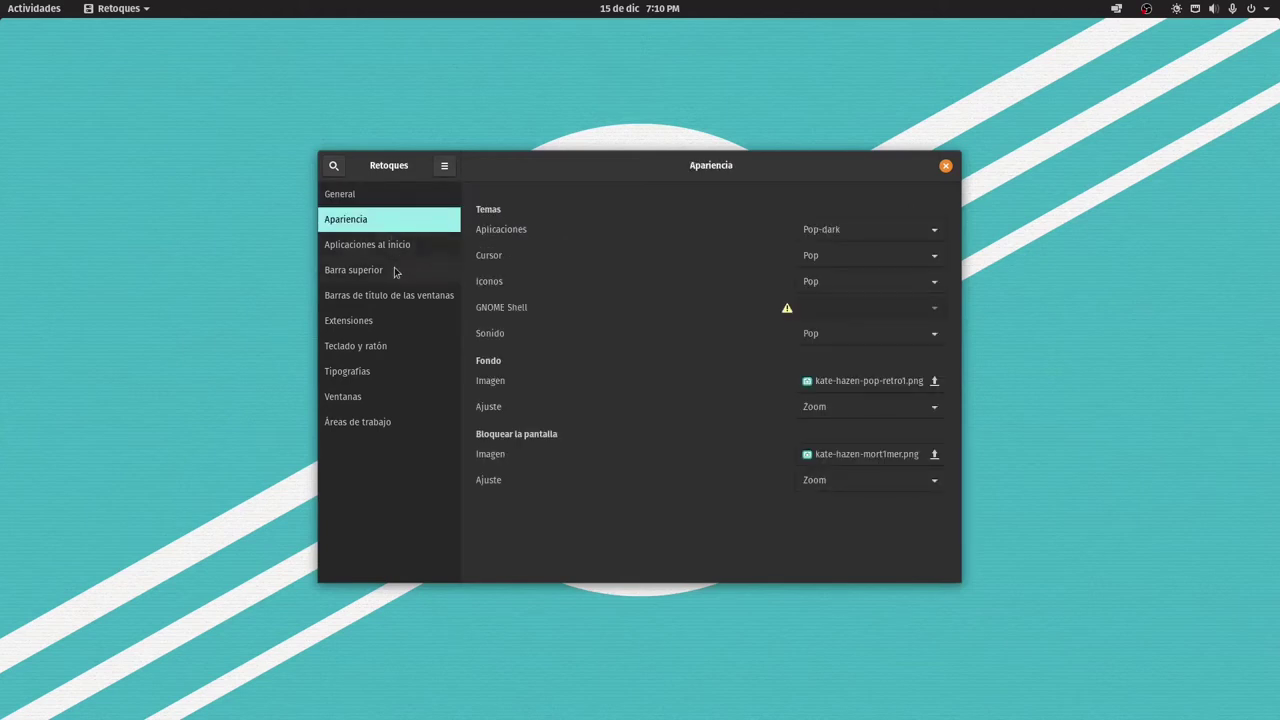
{"action": "left_click", "coordinate": [365, 398]}
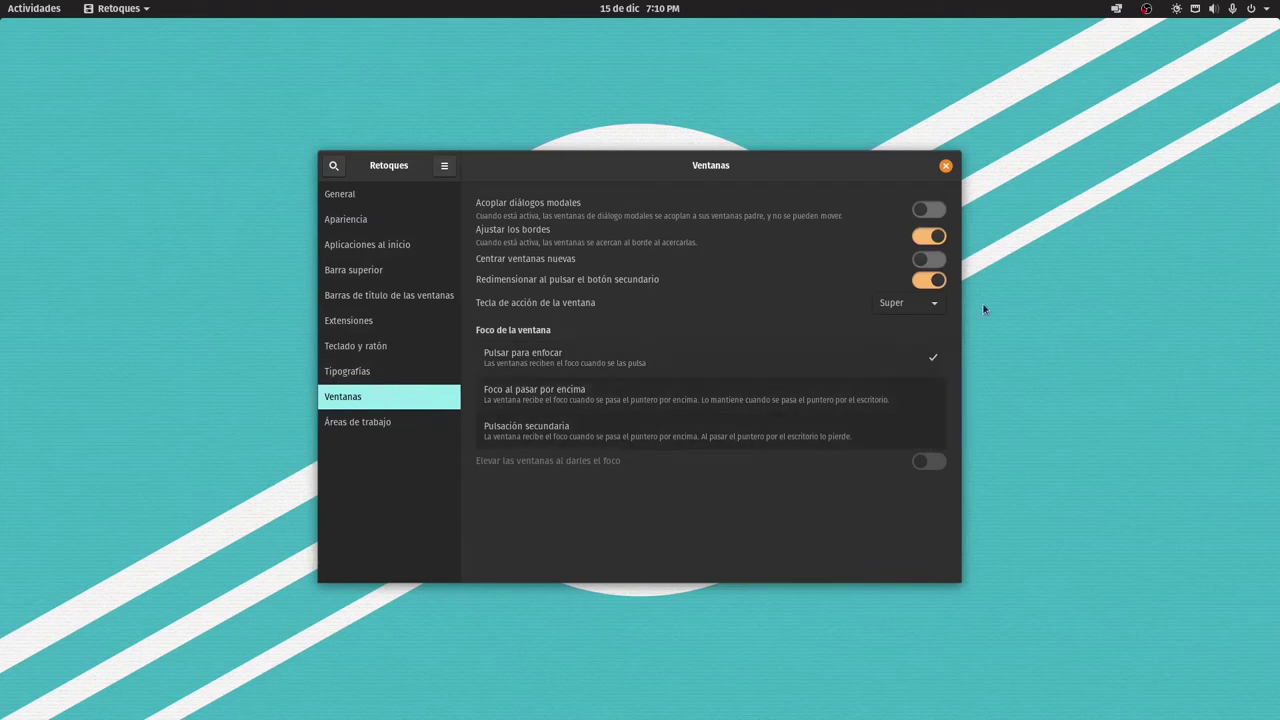
{"action": "left_click", "coordinate": [358, 371]}
Enable the Maximizar and Minimizar buttons for the window title bars
{"action": "left_click", "coordinate": [378, 295]}
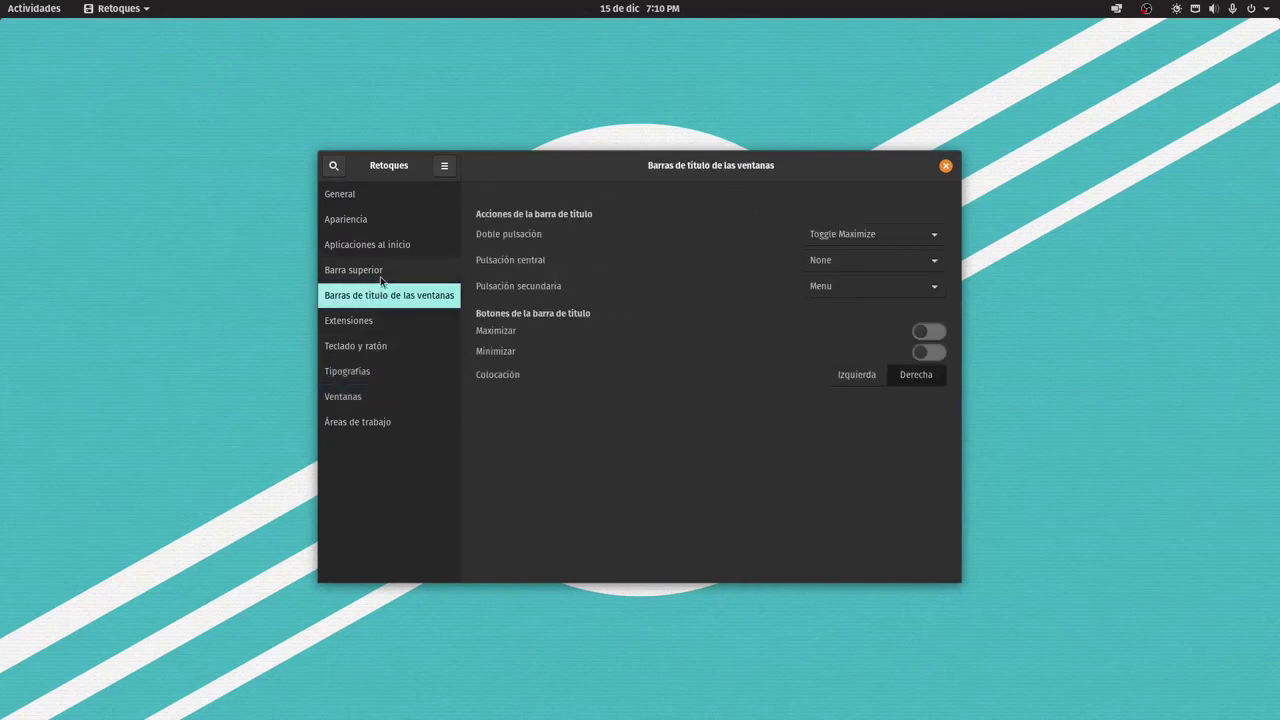
{"action": "left_click", "coordinate": [929, 332]}
{"action": "left_click", "coordinate": [929, 352]}
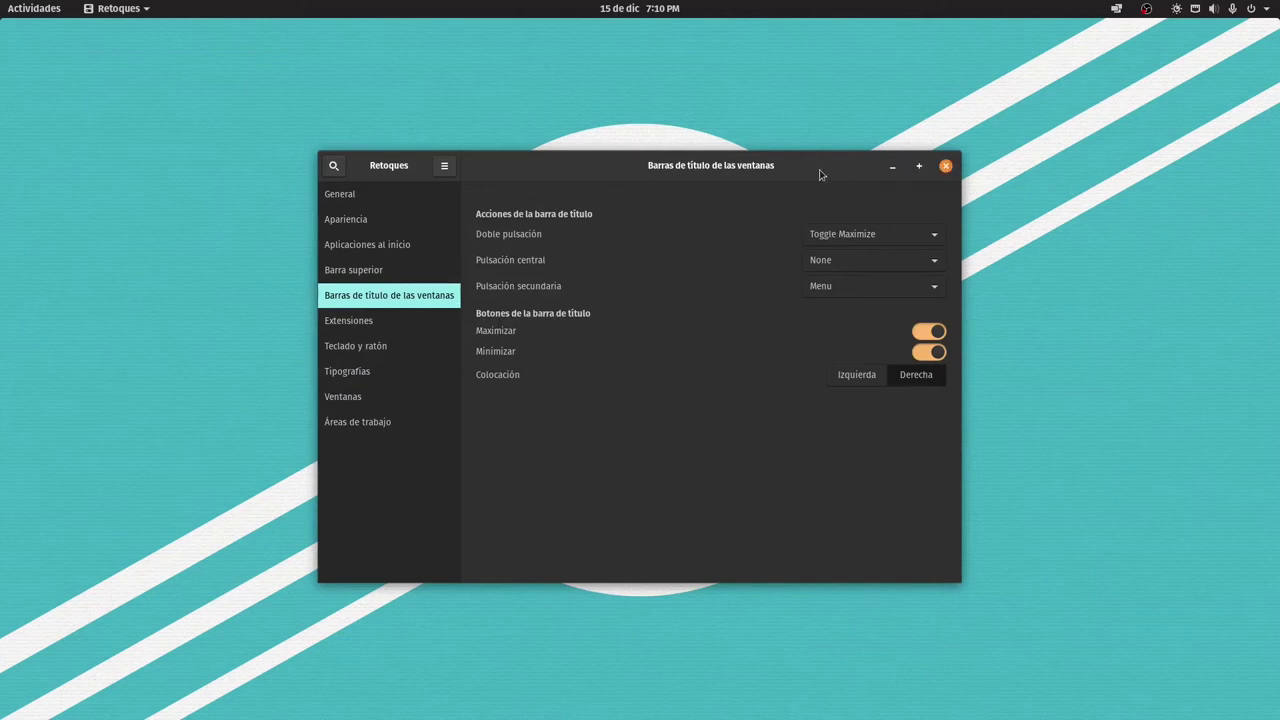
{"action": "left_click_drag", "start_coordinate": [824, 172], "coordinate": [837, 132]}
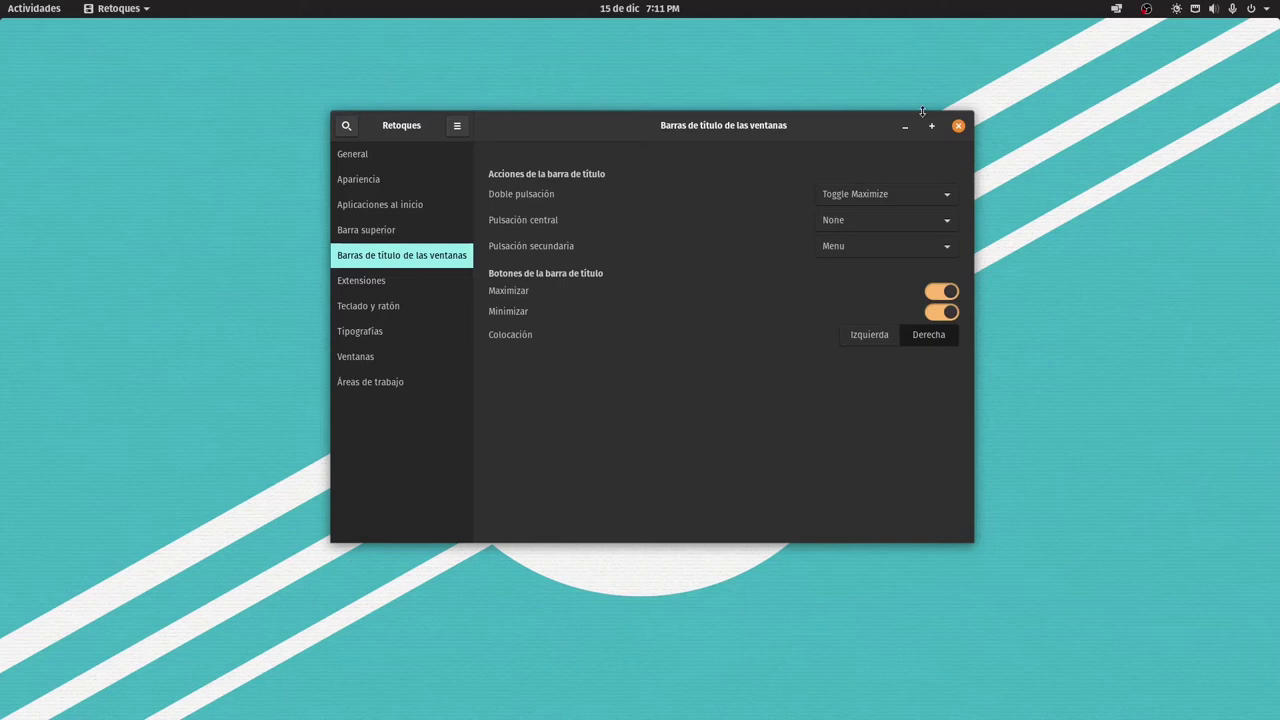
{"action": "left_click_drag", "start_coordinate": [874, 123], "coordinate": [925, 106]}
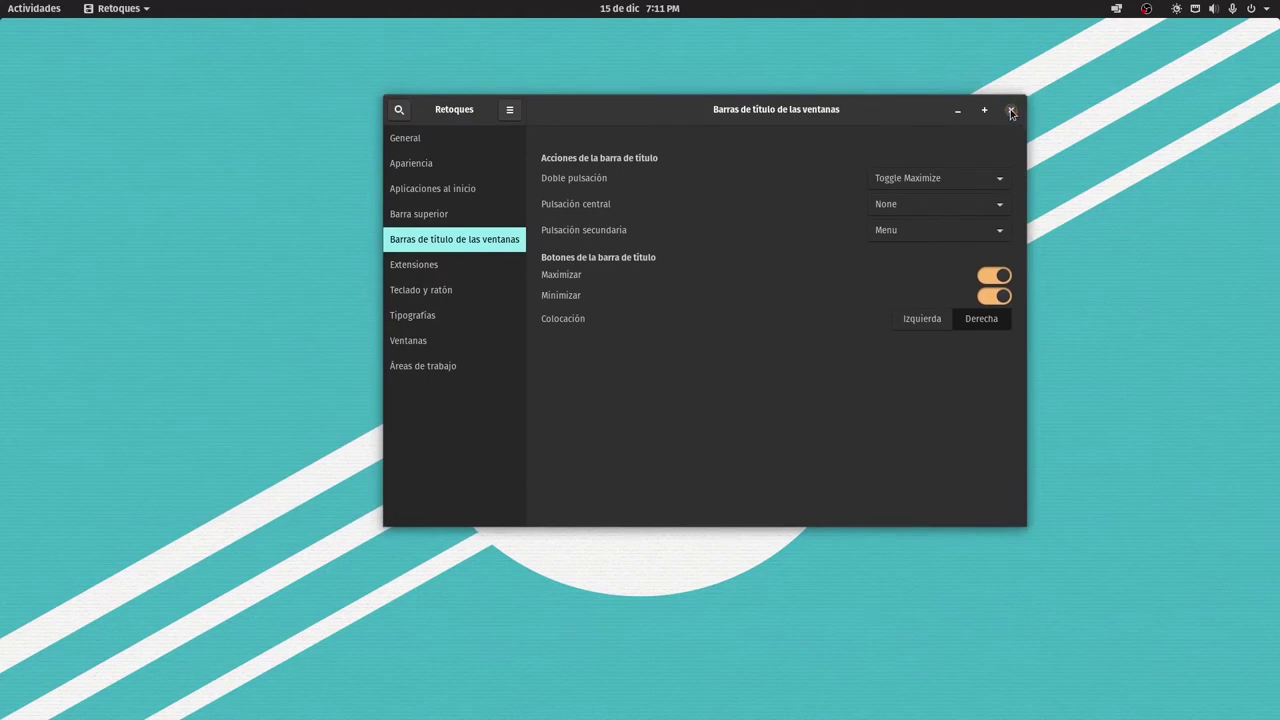
{"action": "left_click_drag", "start_coordinate": [1010, 113], "coordinate": [1013, 121]}
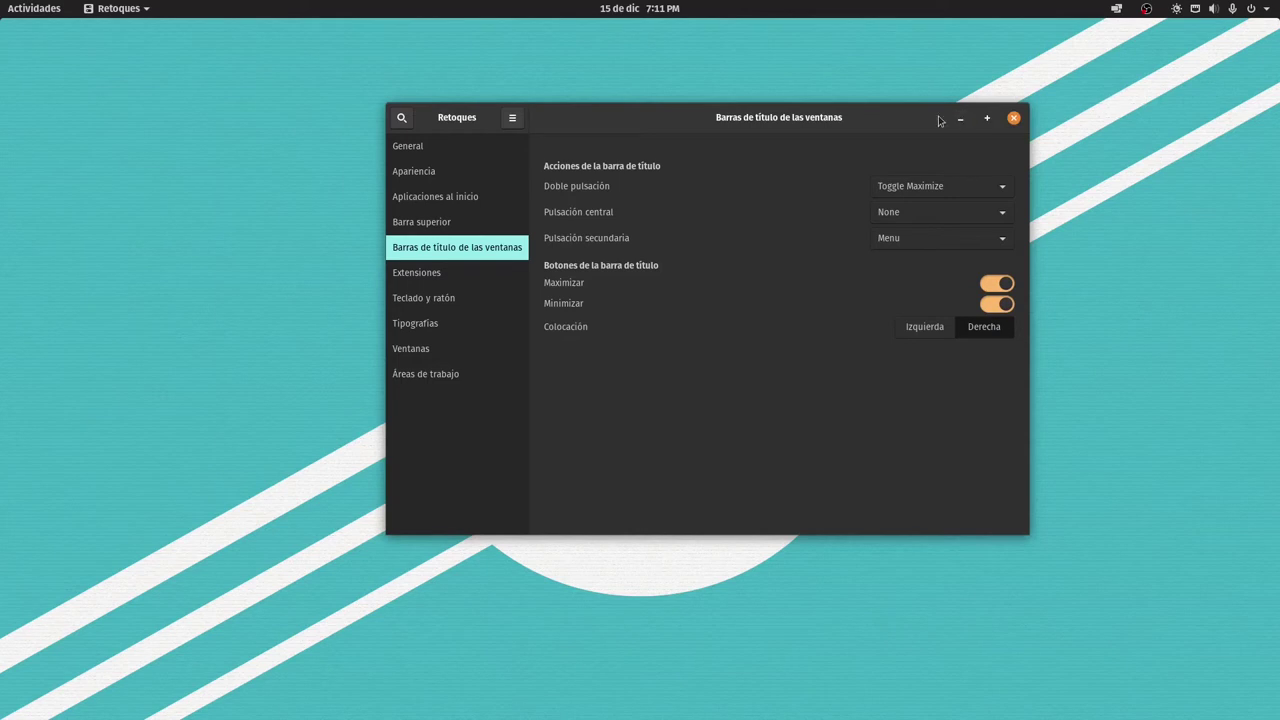
{"action": "left_click_drag", "start_coordinate": [790, 117], "coordinate": [572, 114]}
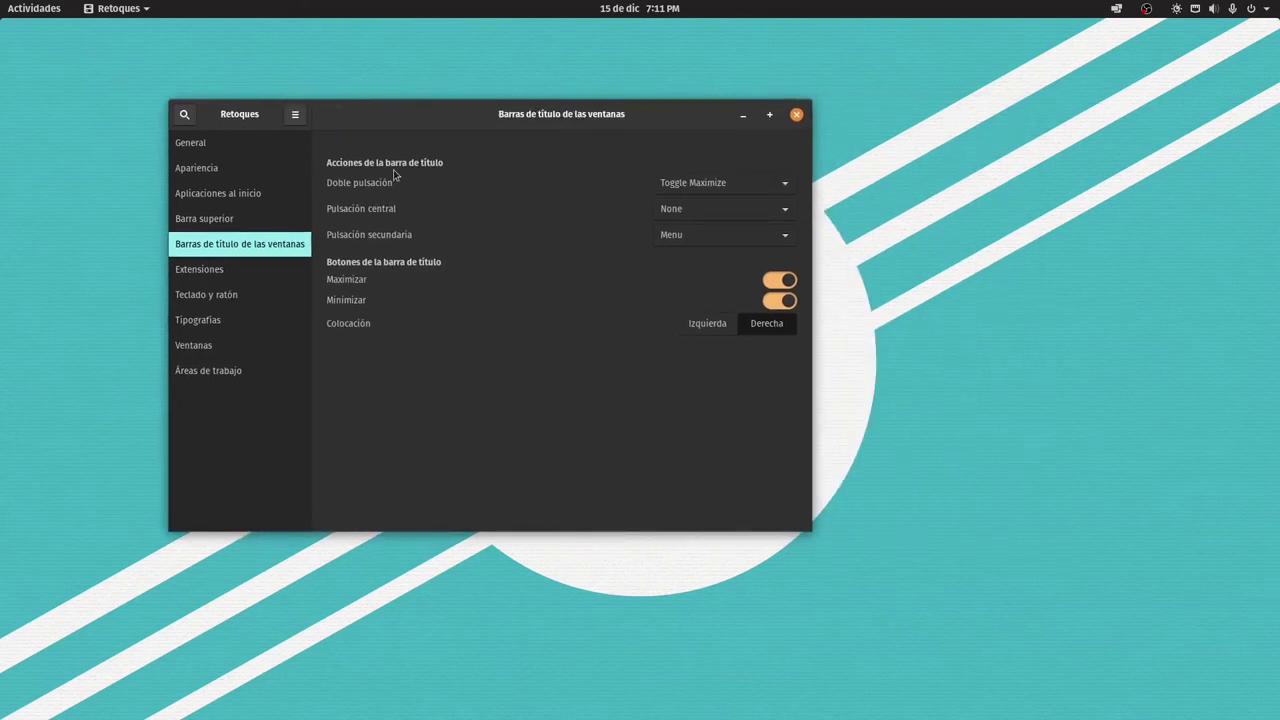
View the list of shell extensions in Retoques, and close the application
{"action": "left_click", "coordinate": [222, 269]}
{"action": "left_click_drag", "start_coordinate": [605, 118], "coordinate": [737, 123]}
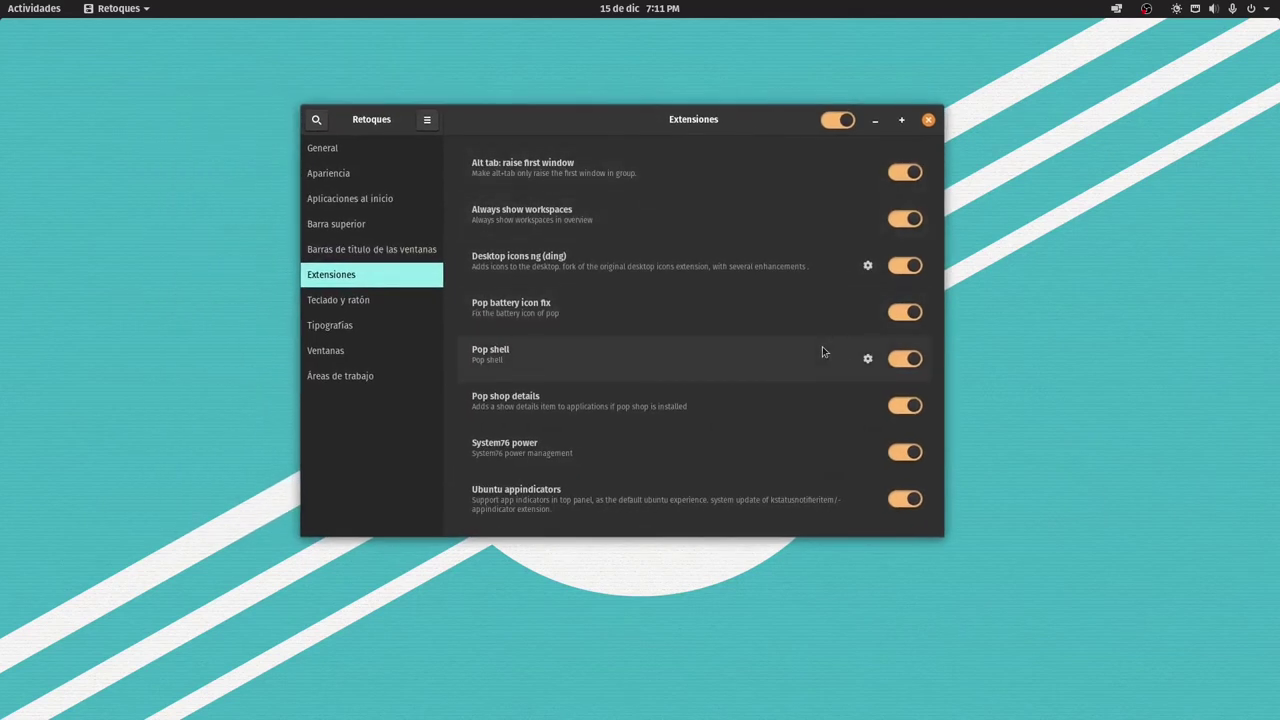
{"action": "left_click", "coordinate": [928, 121]}
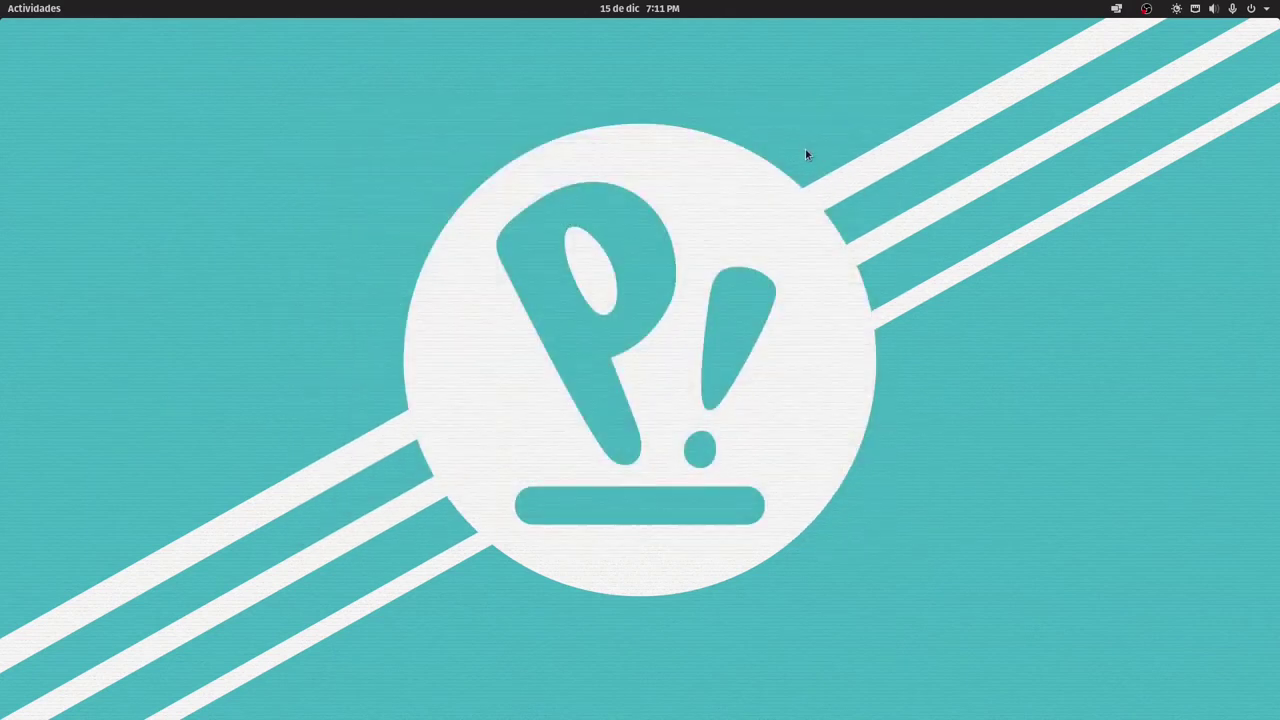
Bring up the OBS Studio window from the activities overview and minimize it
{"action": "key", "text": "super"}
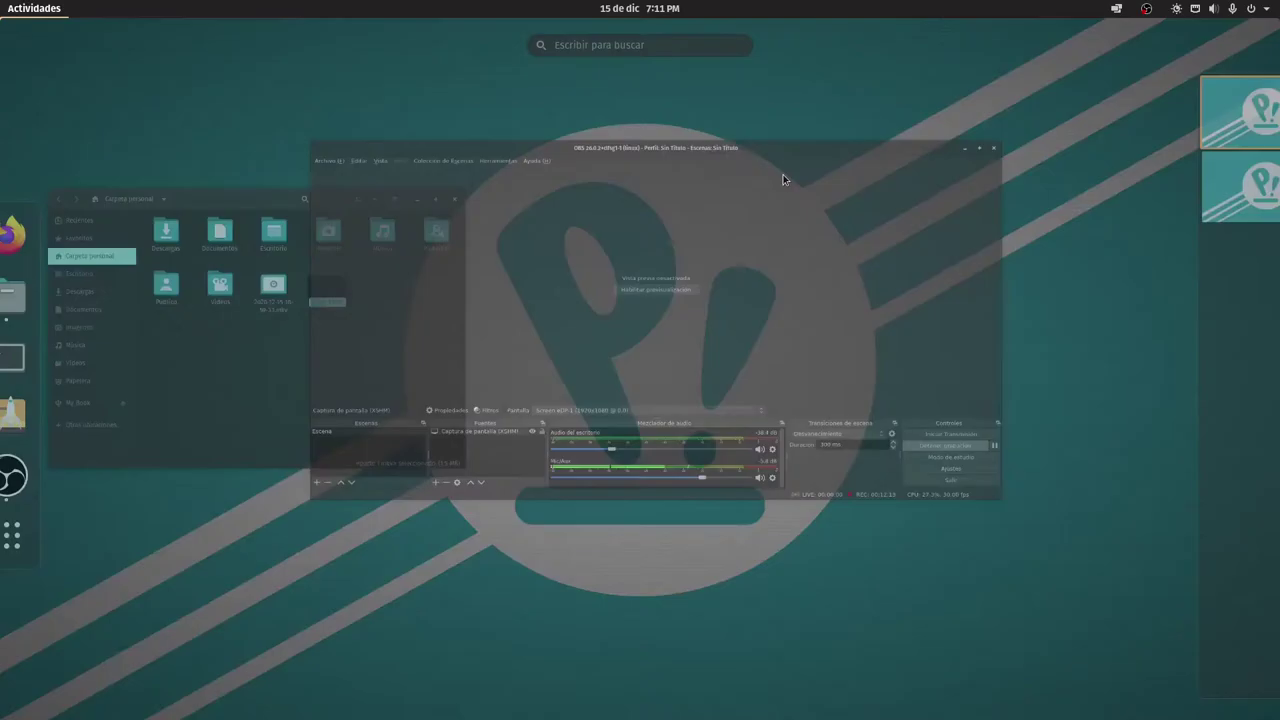
{"action": "left_click", "coordinate": [746, 264]}
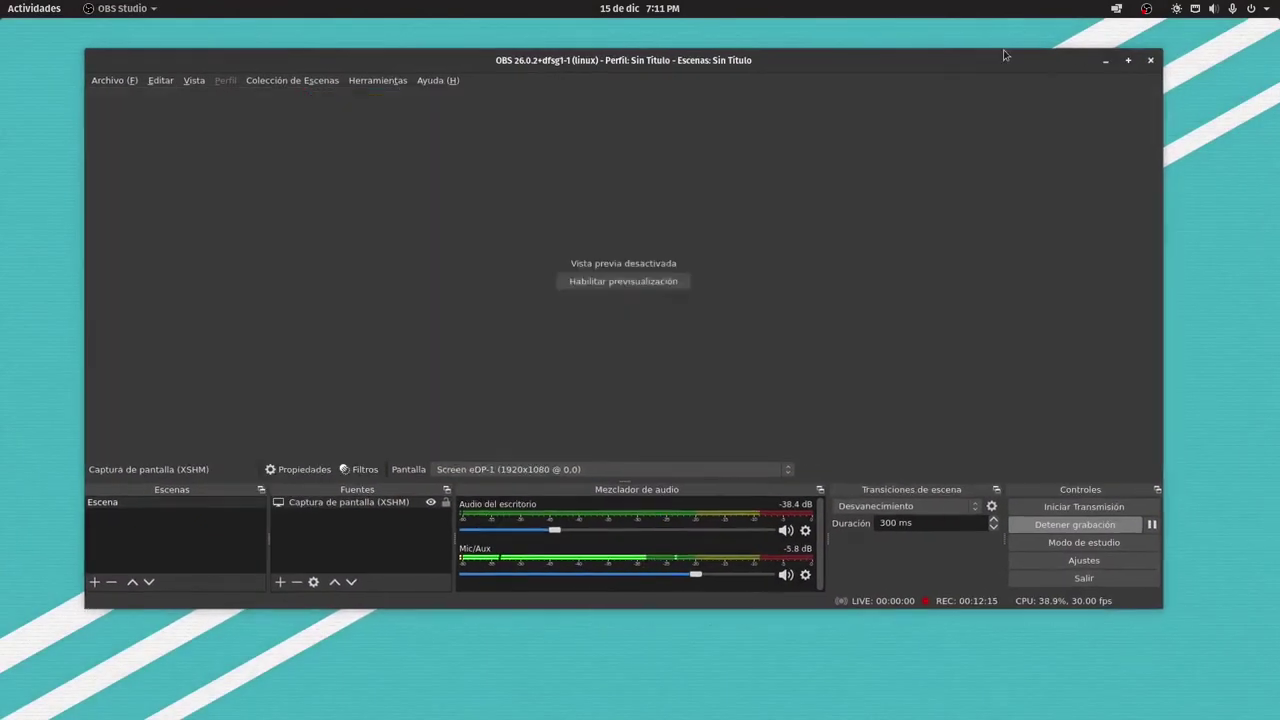
{"action": "left_click", "coordinate": [1113, 60]}
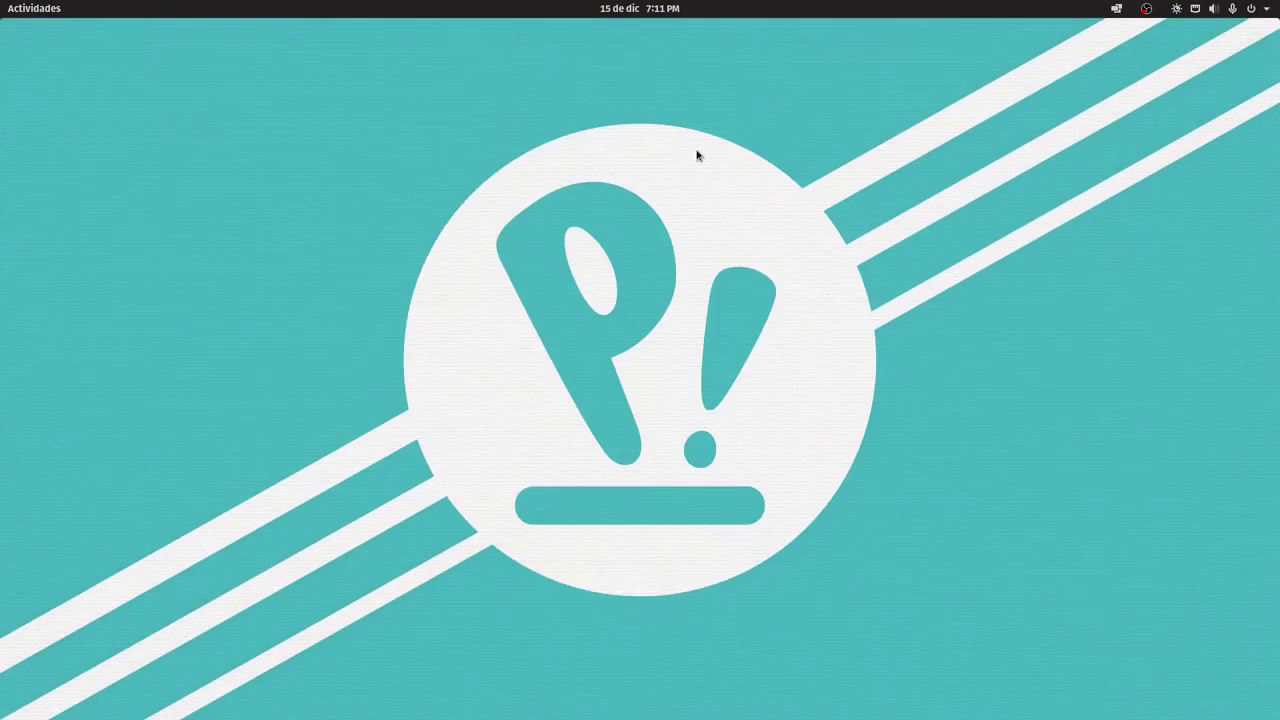
Open the desktop background settings and browse through the available wallpapers
{"action": "right_click", "coordinate": [698, 155]}
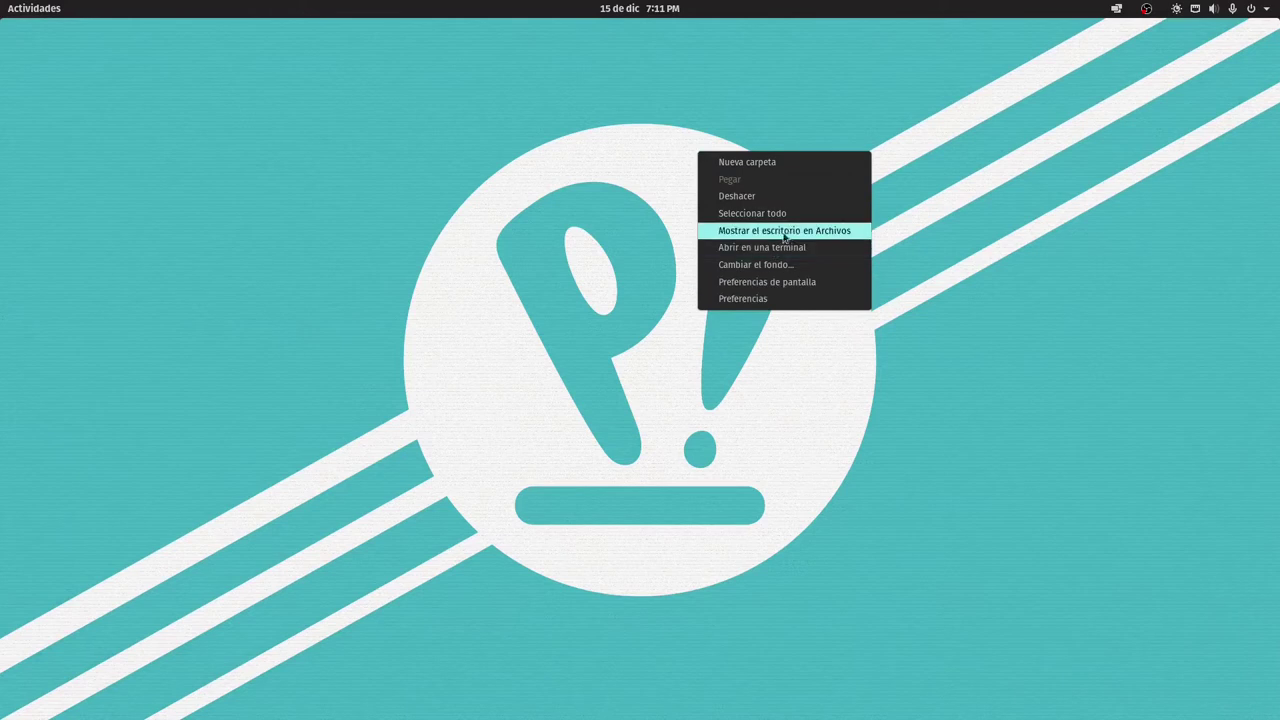
{"action": "left_click", "coordinate": [810, 256]}
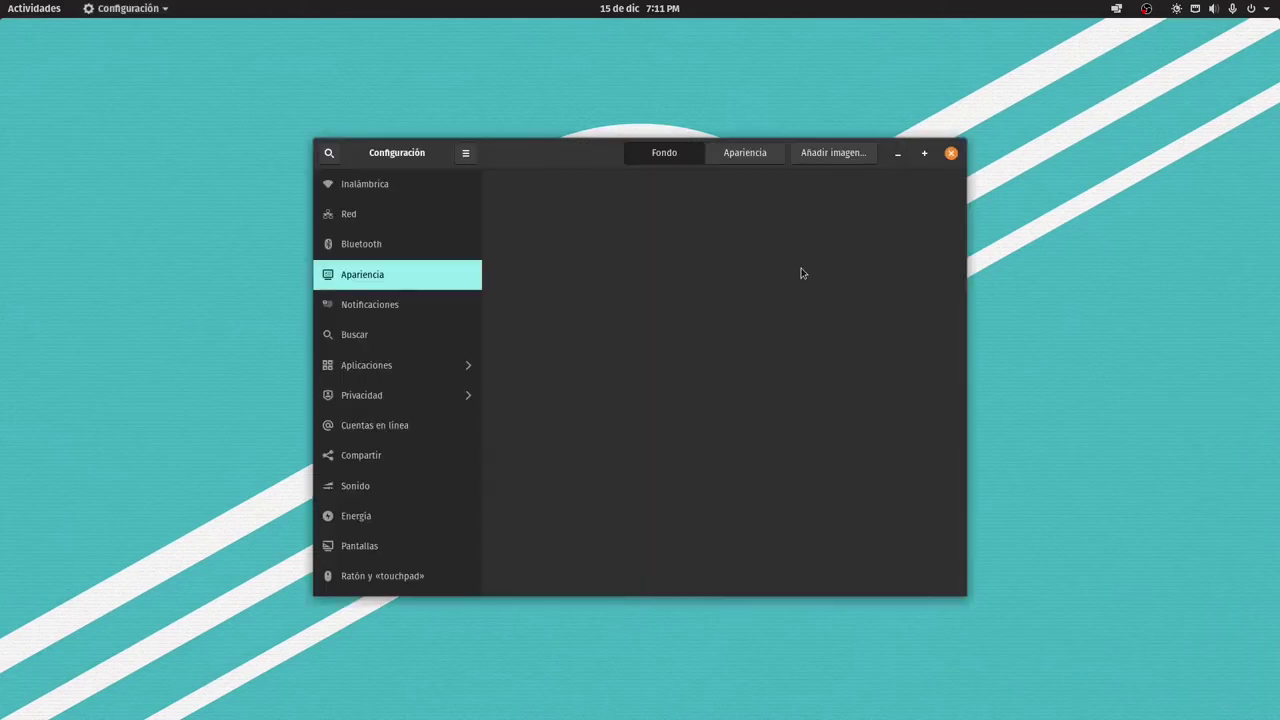
{"action": "scroll", "coordinate": [836, 468], "scroll_direction": "down", "scroll_amount": 3}
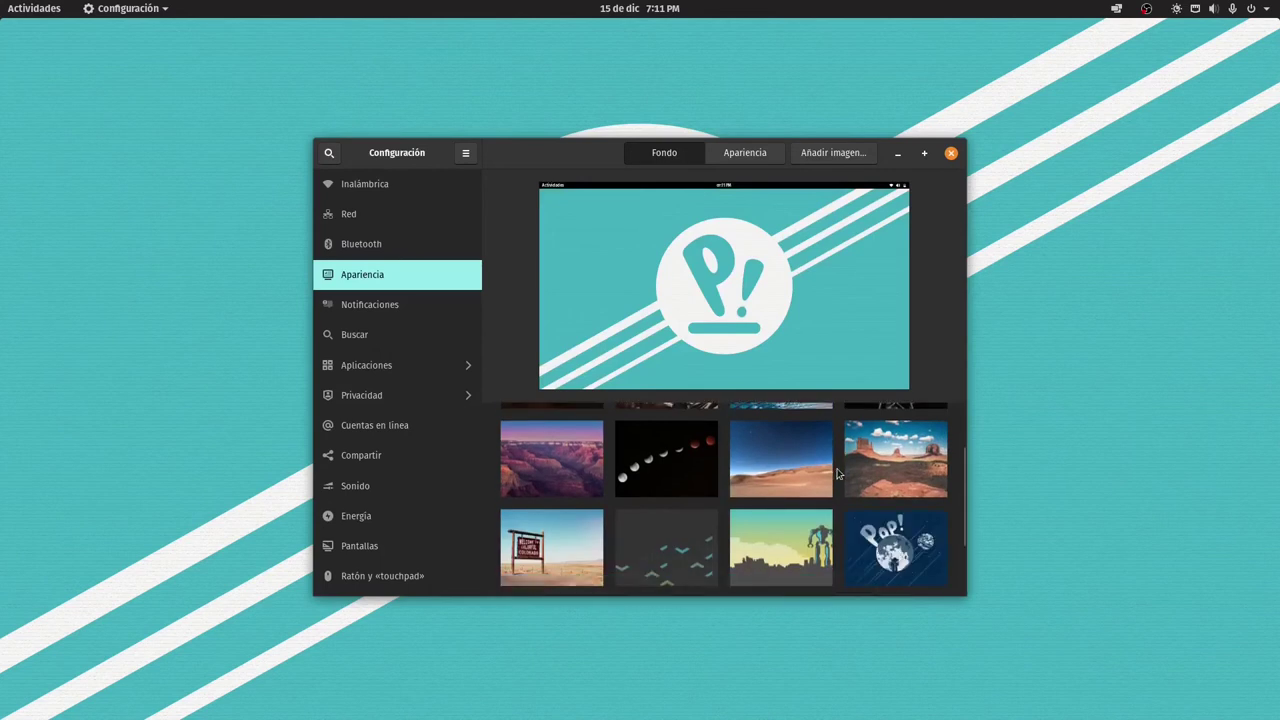
{"action": "scroll", "coordinate": [836, 470], "scroll_direction": "down", "scroll_amount": 5}
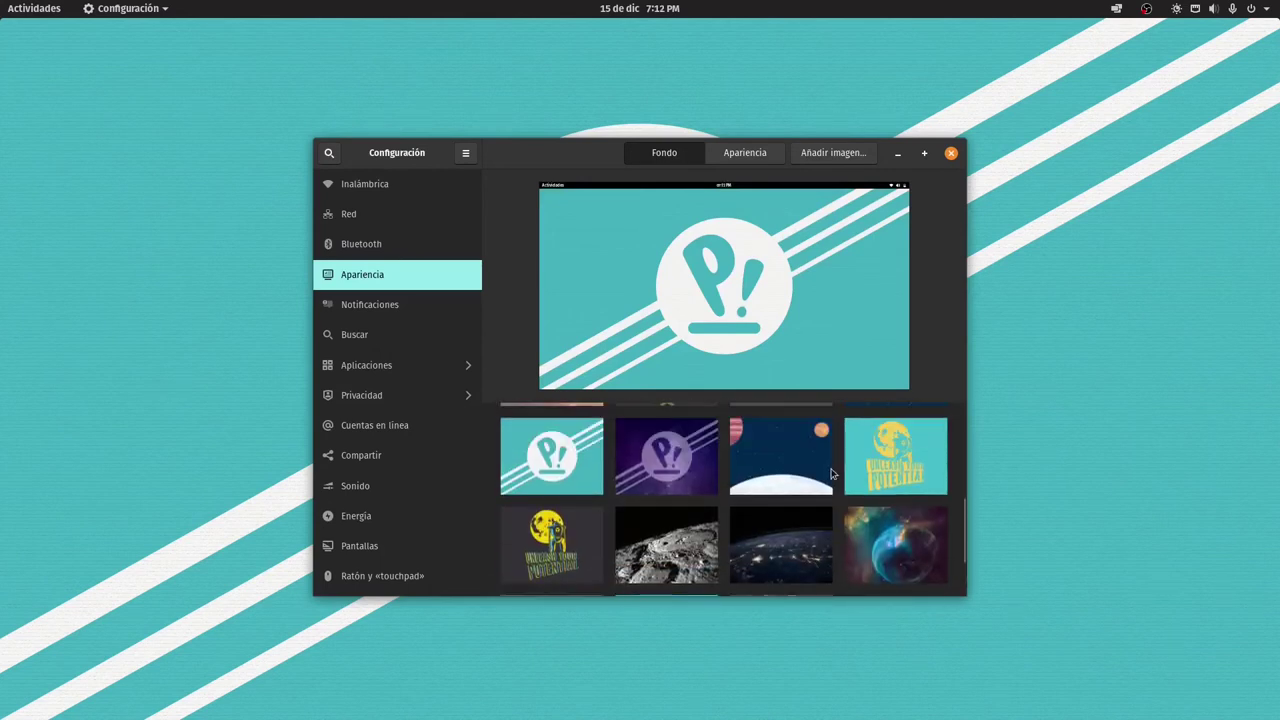
{"action": "scroll", "coordinate": [834, 468], "scroll_direction": "down", "scroll_amount": 1}
{"action": "scroll", "coordinate": [834, 468], "scroll_direction": "down", "scroll_amount": 2}
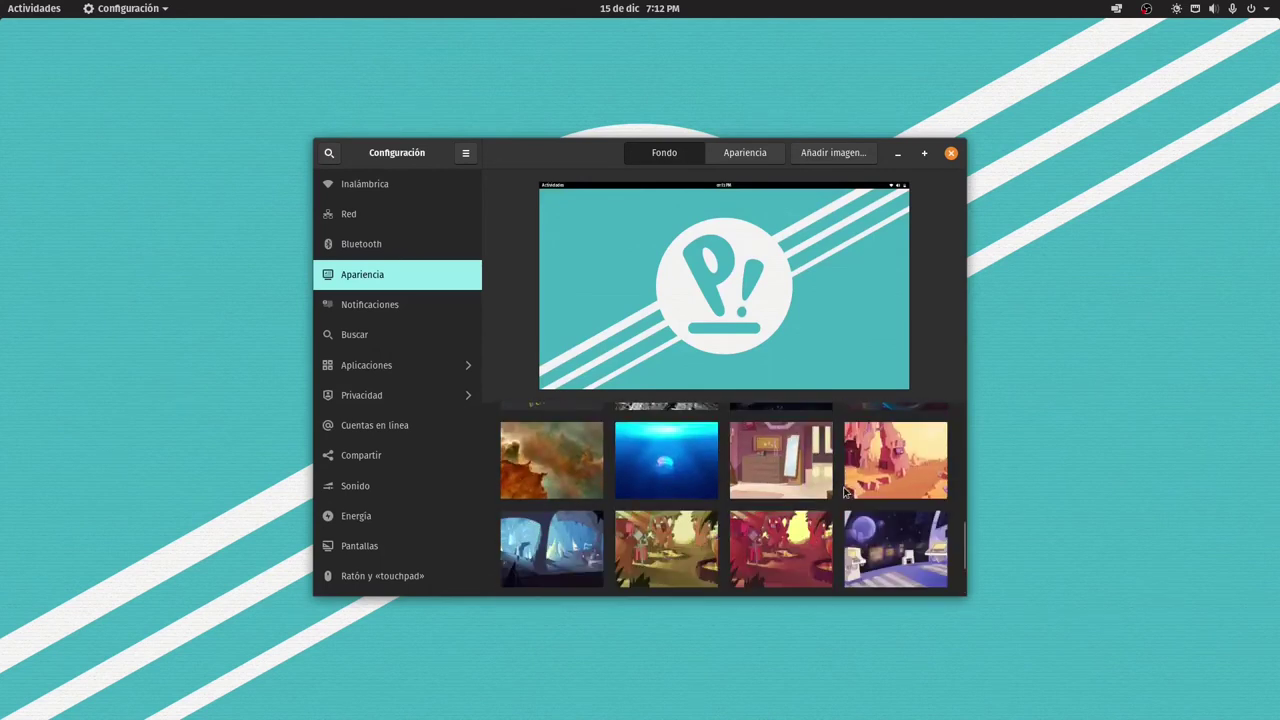
{"action": "scroll", "coordinate": [842, 485], "scroll_direction": "down", "scroll_amount": 4}
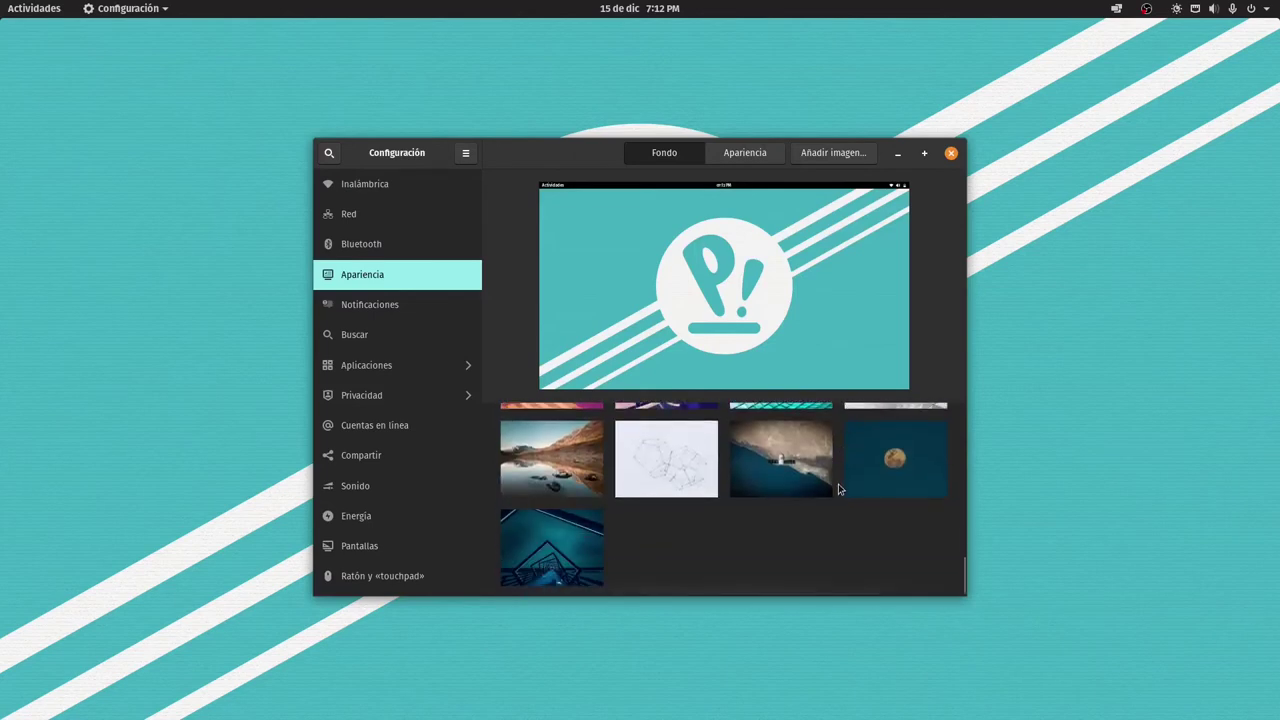
{"action": "scroll", "coordinate": [839, 489], "scroll_direction": "up", "scroll_amount": 10}
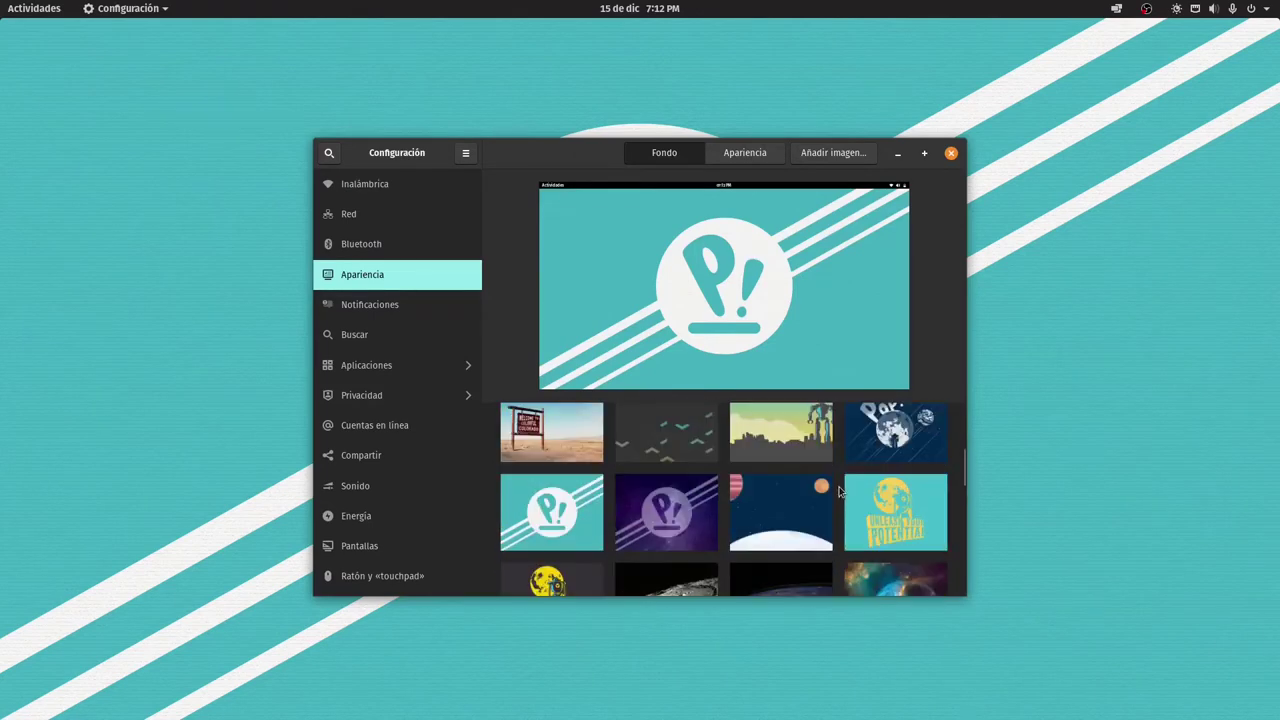
Apply the dark wallpaper with the coloured hexagon pattern, and minimize the settings and OBS Studio windows
{"action": "scroll", "coordinate": [840, 500], "scroll_direction": "up", "scroll_amount": 2}
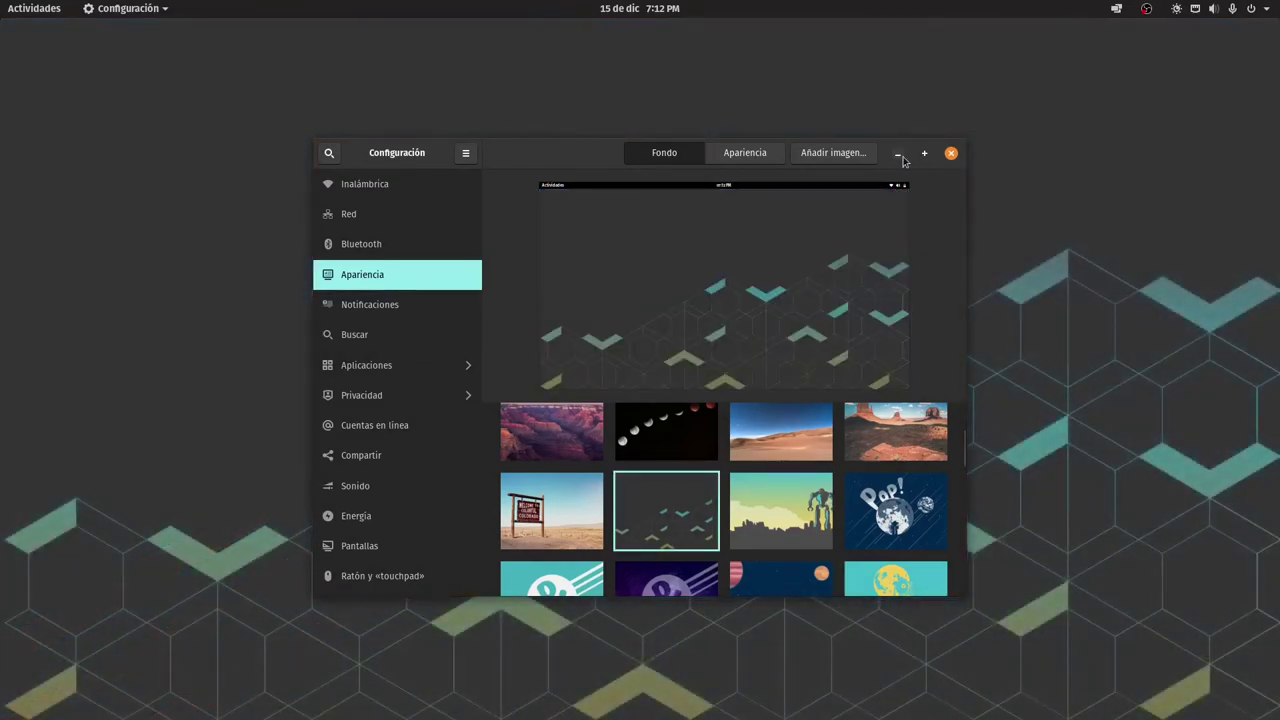
{"action": "left_click", "coordinate": [899, 153]}
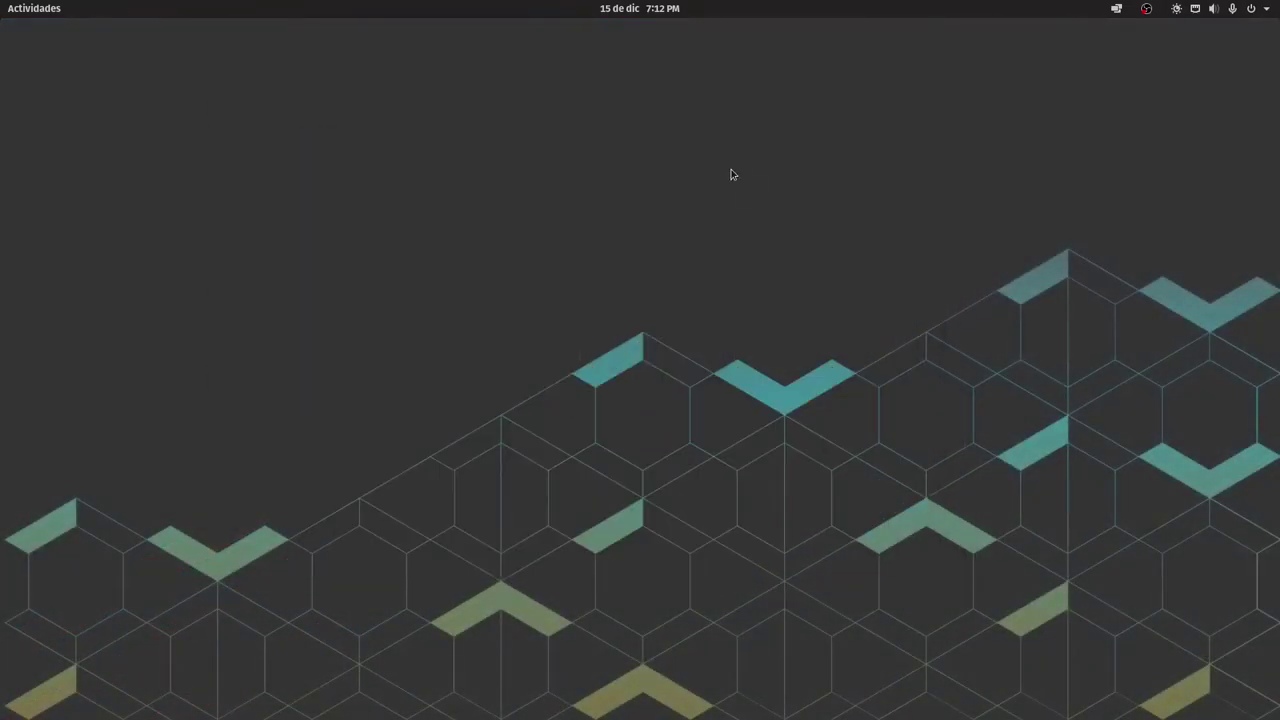
{"action": "key", "text": "alt+Tab"}
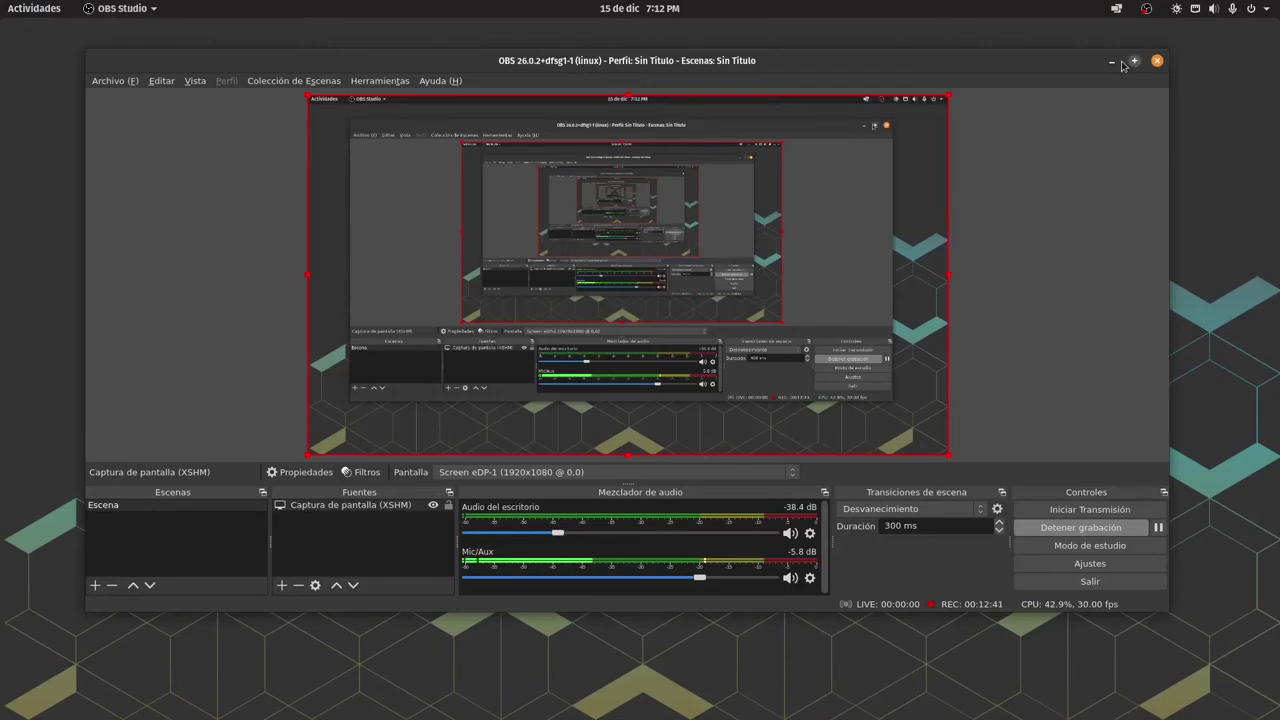
{"action": "left_click", "coordinate": [1111, 62]}
Switch back to the Configuración window and apply the lunar eclipse wallpaper
{"action": "key", "text": "alt+Tab"}
{"action": "key", "text": "Tab"}
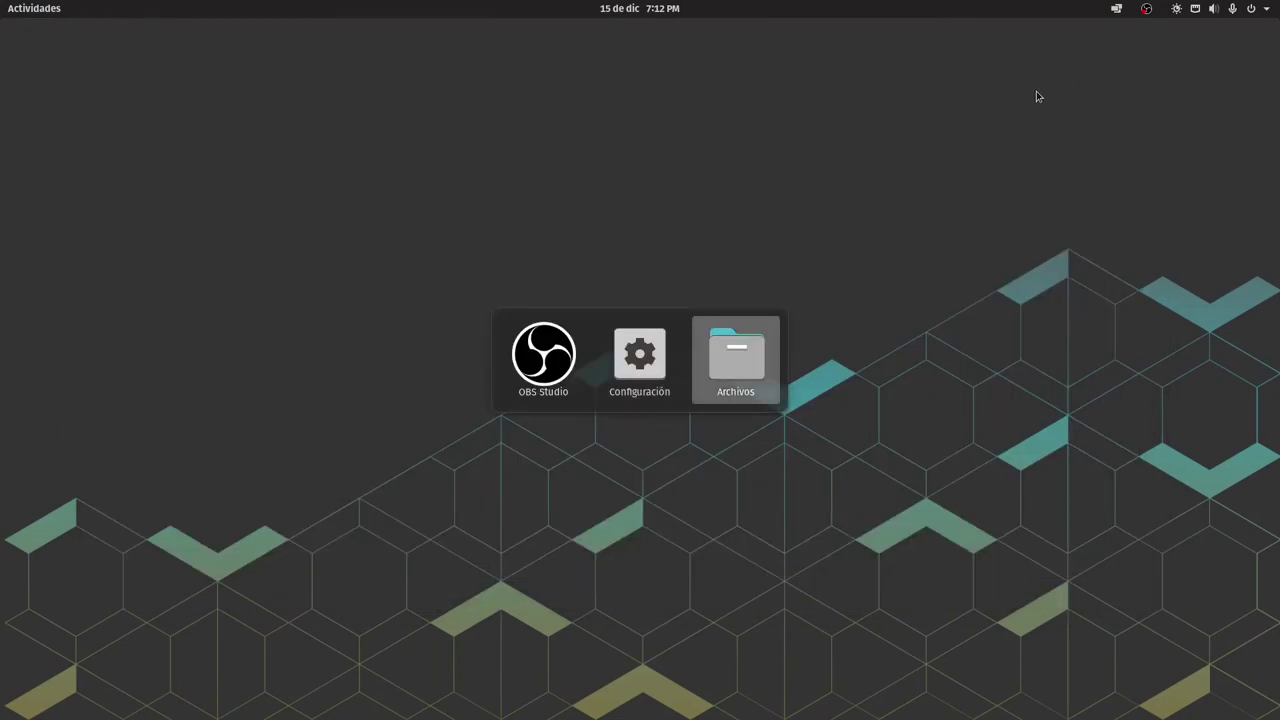
{"action": "key", "text": "Tab"}
{"action": "key", "text": "Tab"}
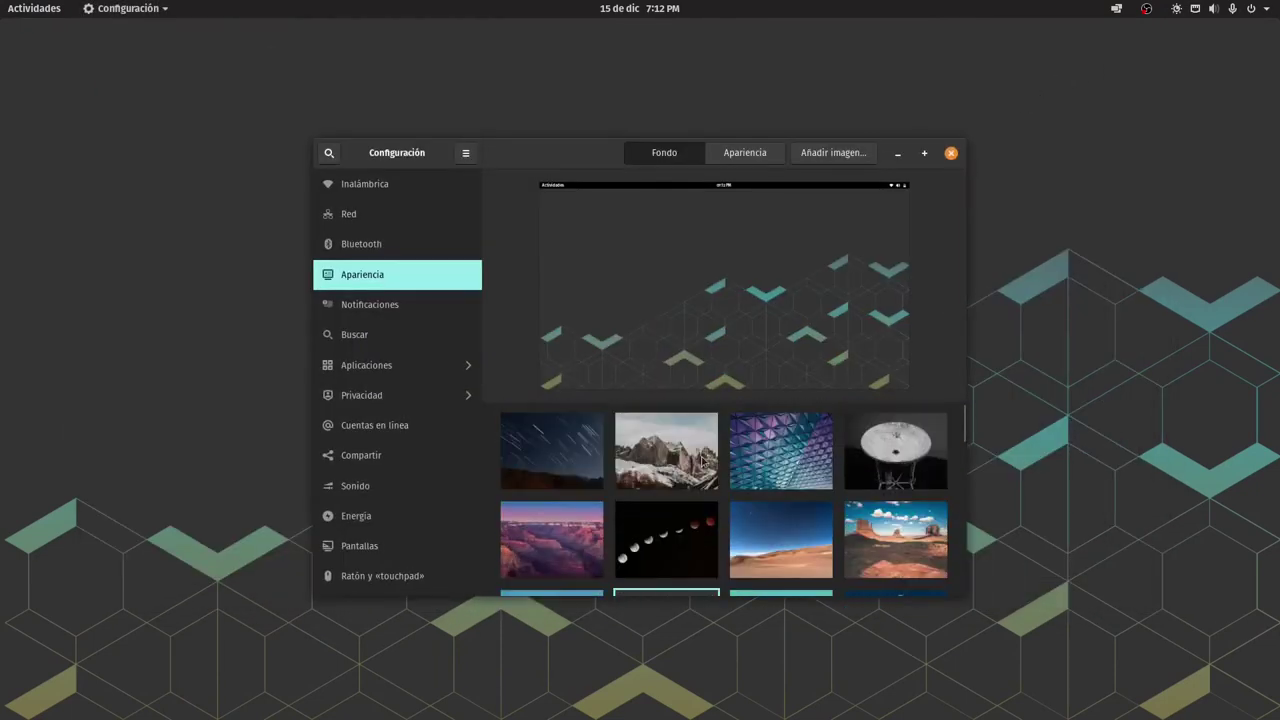
{"action": "left_click", "coordinate": [643, 546]}
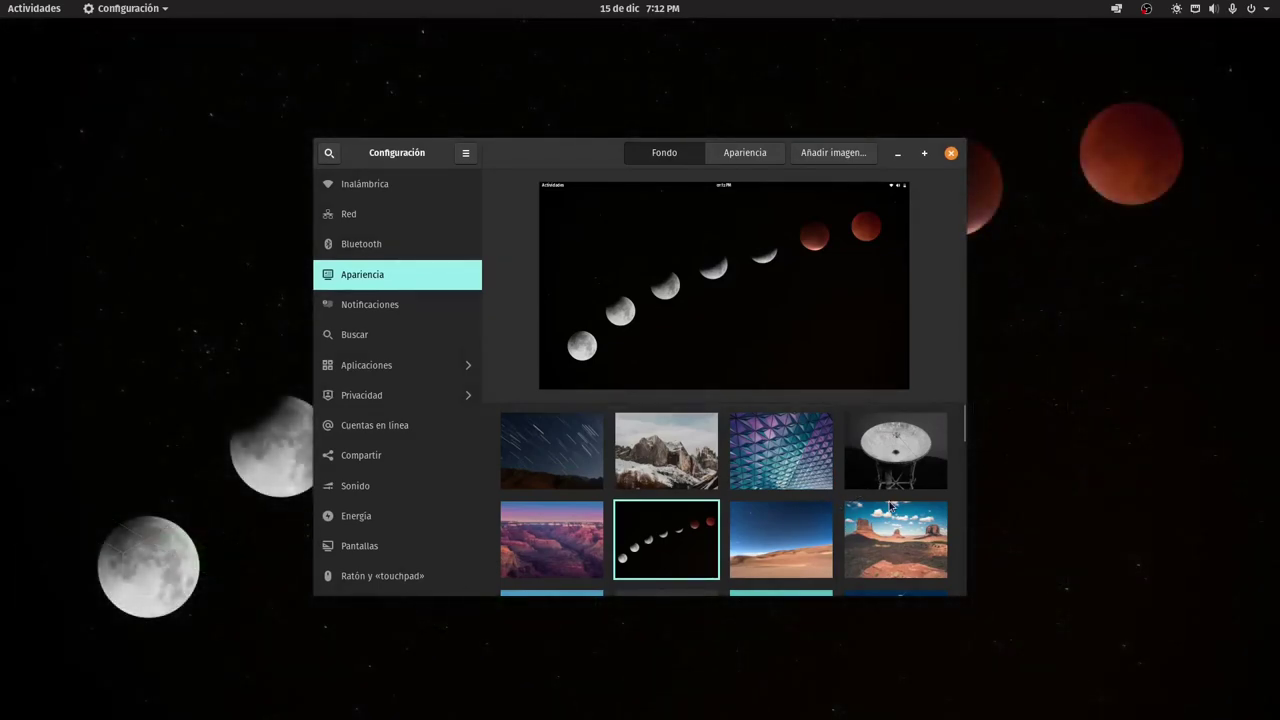
Apply the wallpaper of a giant robot over a city skyline, and close the settings
{"action": "scroll", "coordinate": [890, 507], "scroll_direction": "down", "scroll_amount": 3}
{"action": "scroll", "coordinate": [872, 500], "scroll_direction": "down", "scroll_amount": 2}
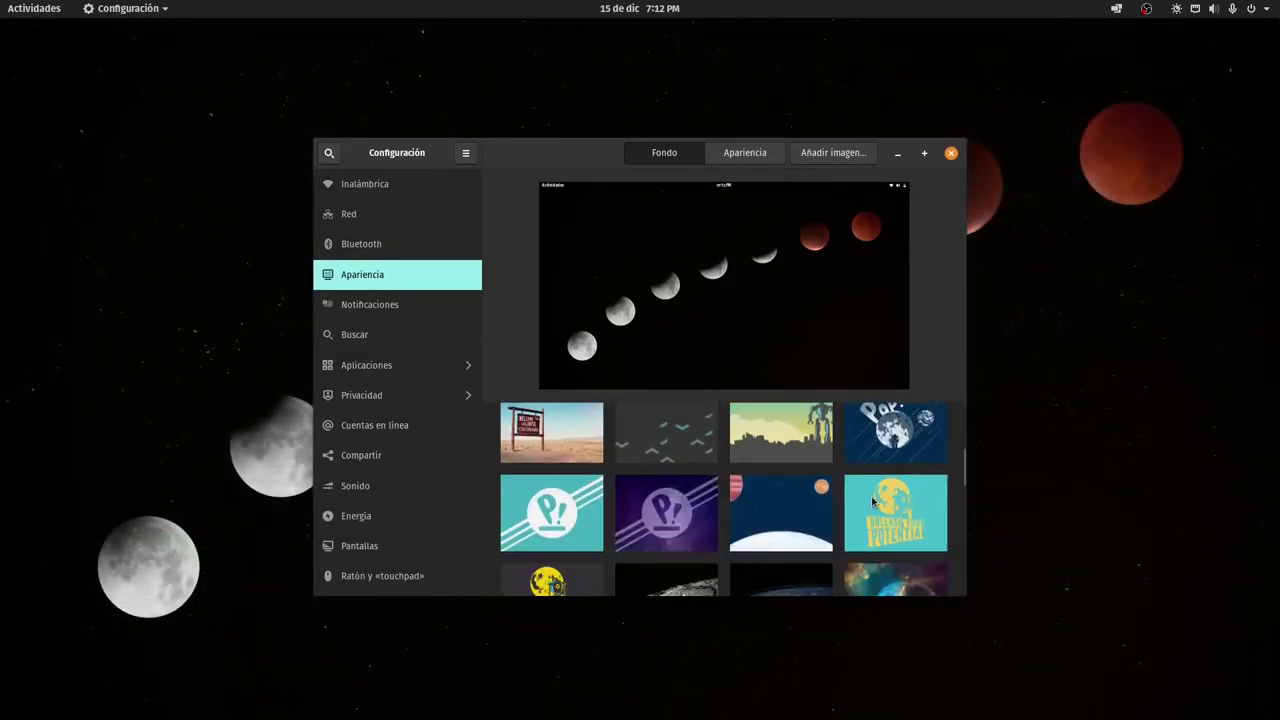
{"action": "left_click", "coordinate": [829, 430]}
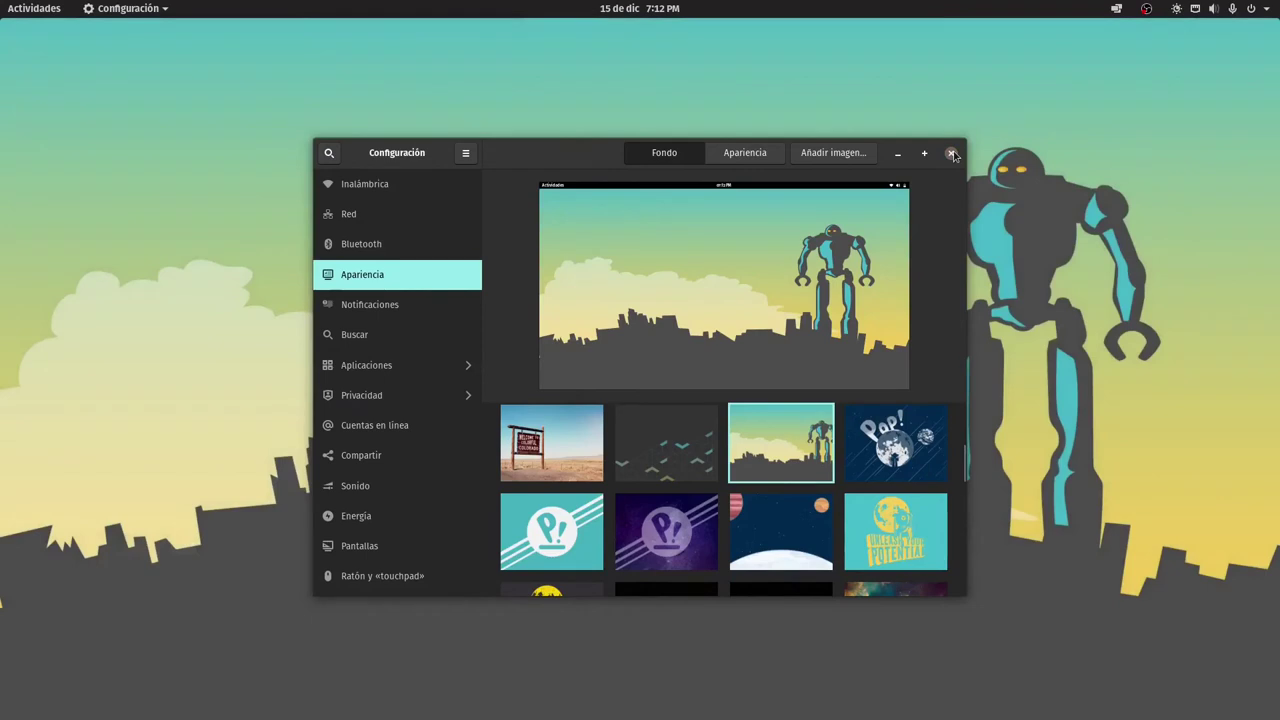
{"action": "left_click", "coordinate": [951, 153]}
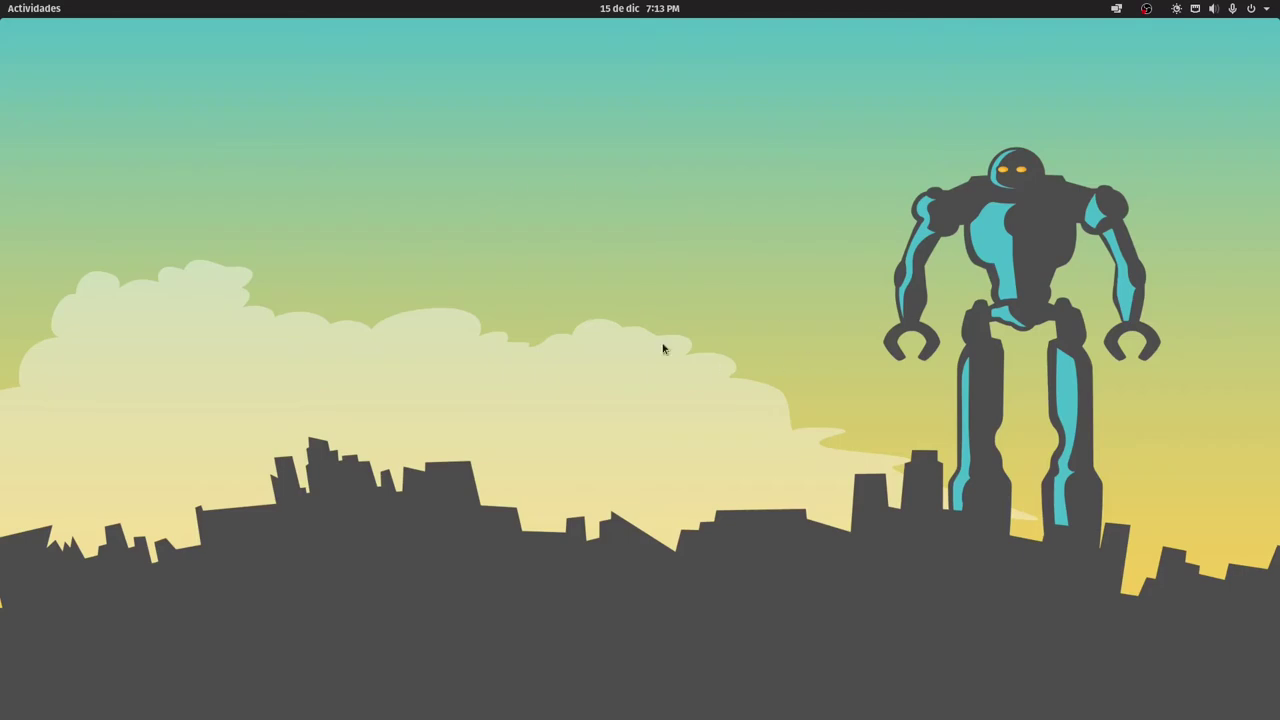
Open the Firefox web browser, search the web for "refind linux", and open the ArchWiki article on rEFInd
{"action": "key", "text": "super"}
{"action": "left_click", "coordinate": [28, 246]}
{"action": "type", "text": "refind linux"}
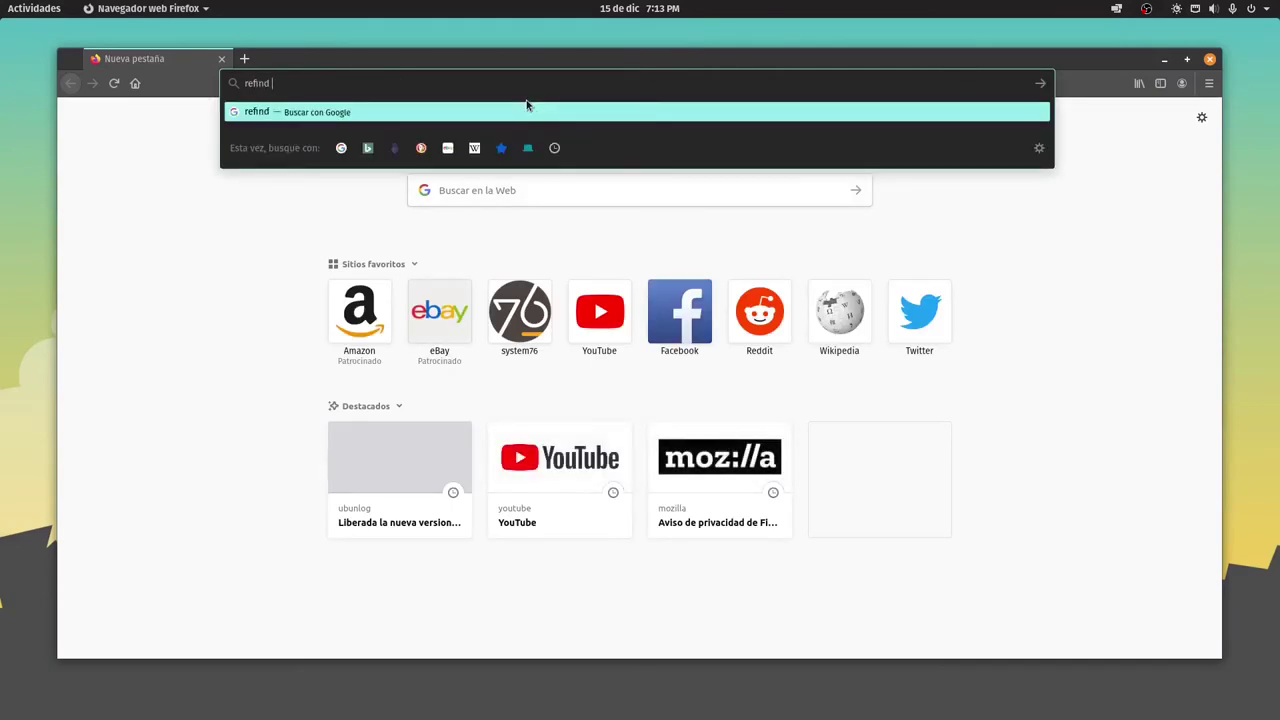
{"action": "key", "text": "Return"}
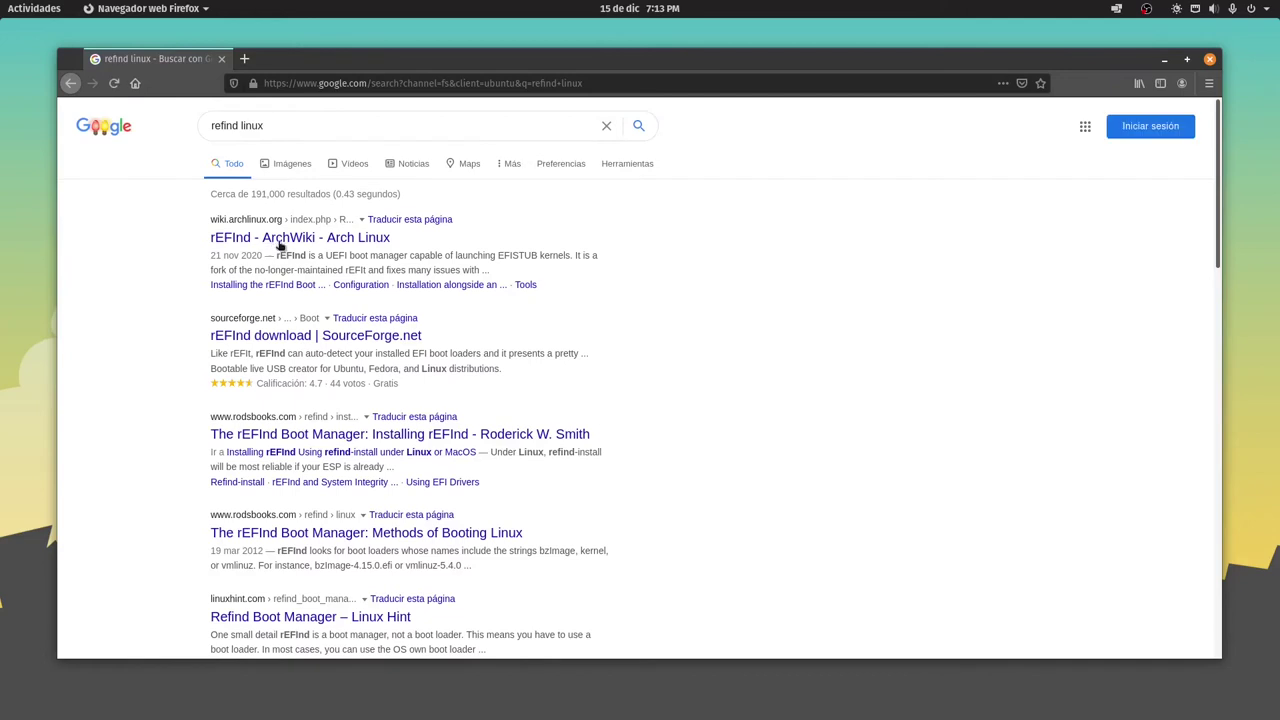
{"action": "left_click", "coordinate": [295, 238]}
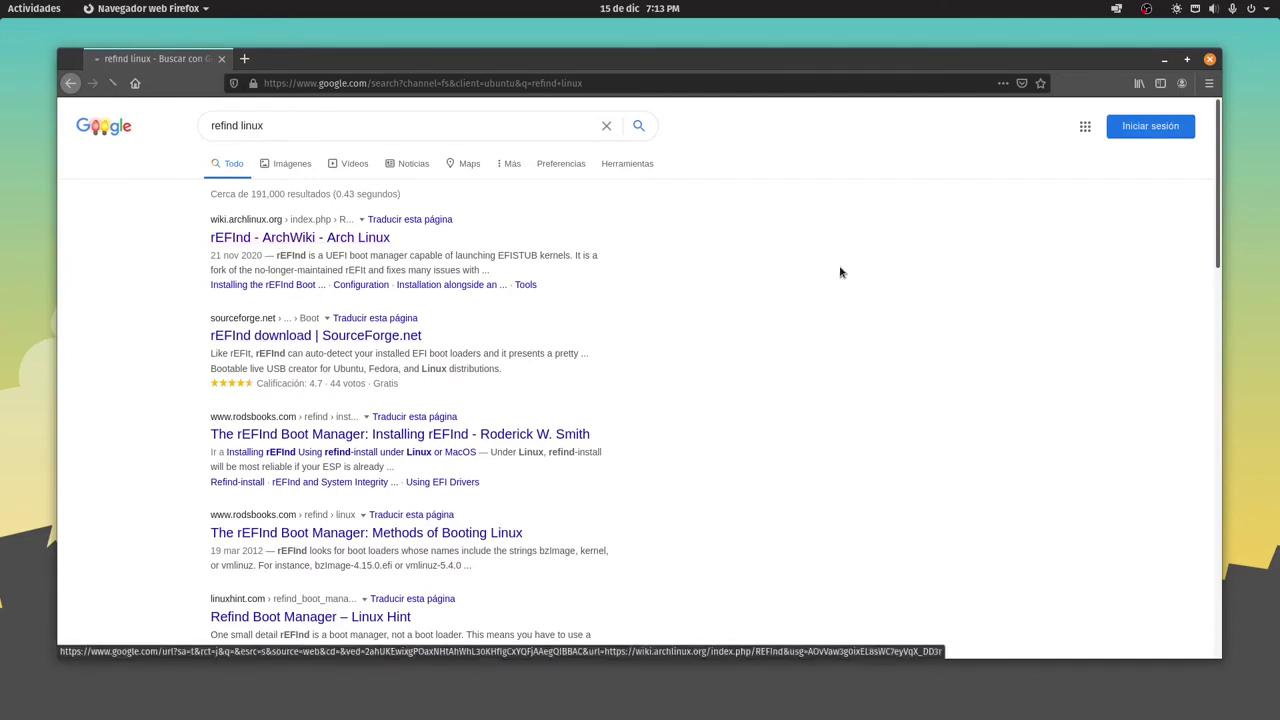
Look through the ArchWiki rEFInd article's installation and configuration sections, and return to the start of the article
{"action": "scroll", "coordinate": [620, 280], "scroll_direction": "down", "scroll_amount": 4}
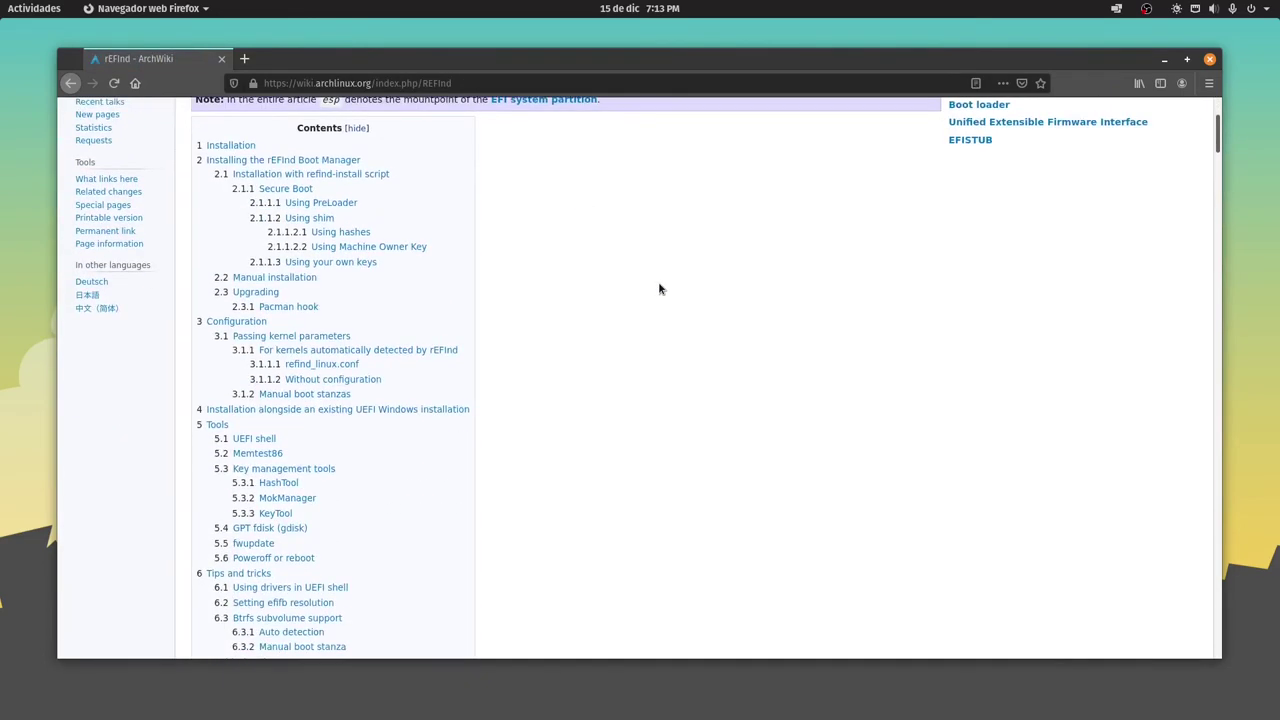
{"action": "scroll", "coordinate": [658, 281], "scroll_direction": "up", "scroll_amount": 3}
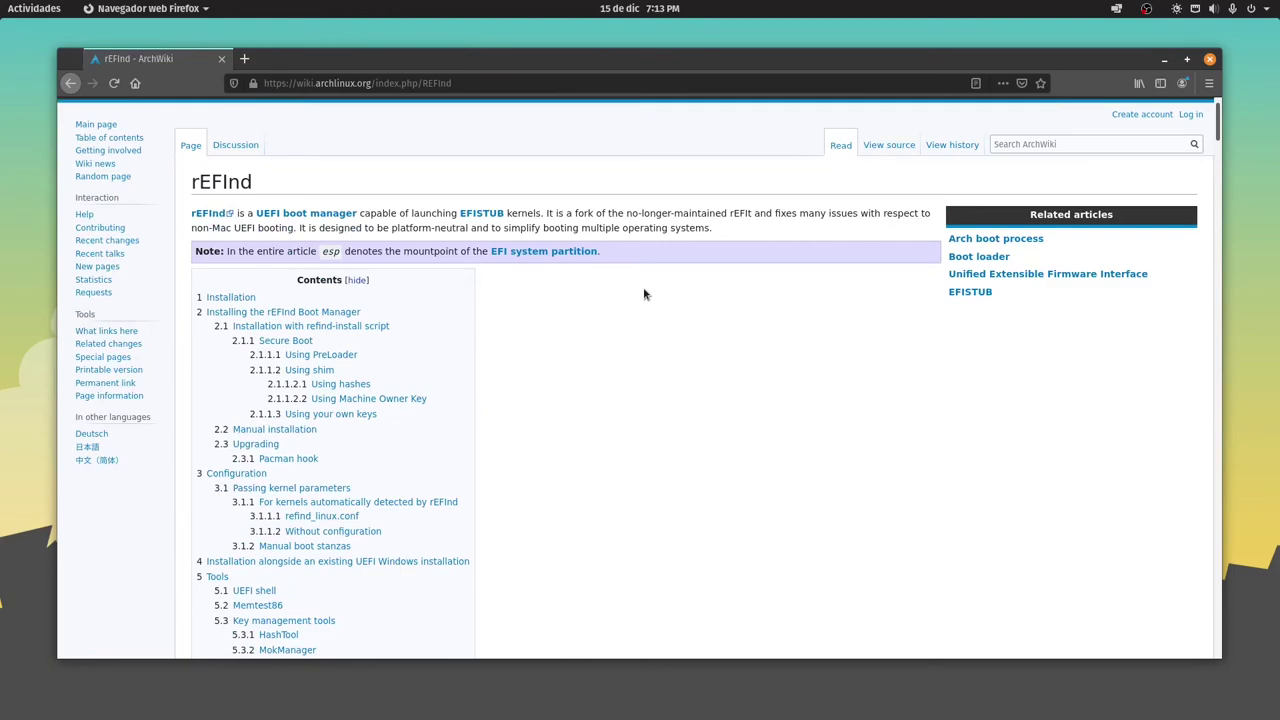
{"action": "scroll", "coordinate": [650, 300], "scroll_direction": "down", "scroll_amount": 6}
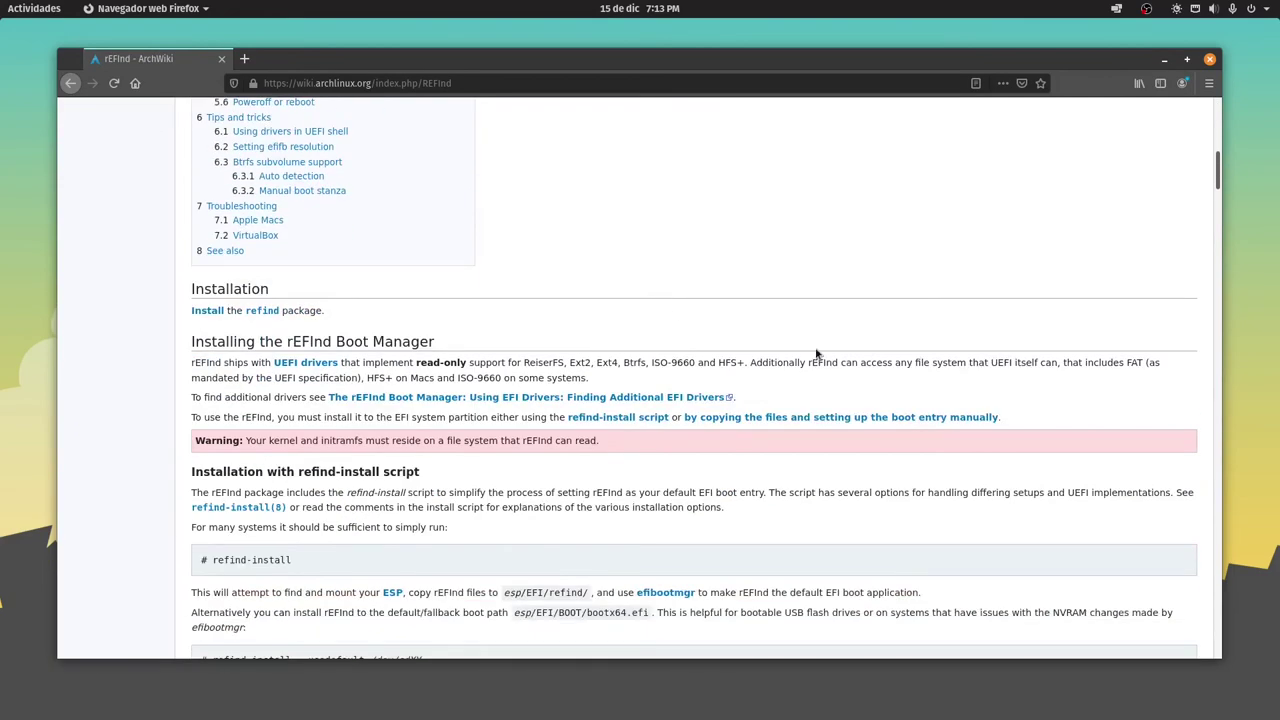
{"action": "scroll", "coordinate": [757, 326], "scroll_direction": "down", "scroll_amount": 2}
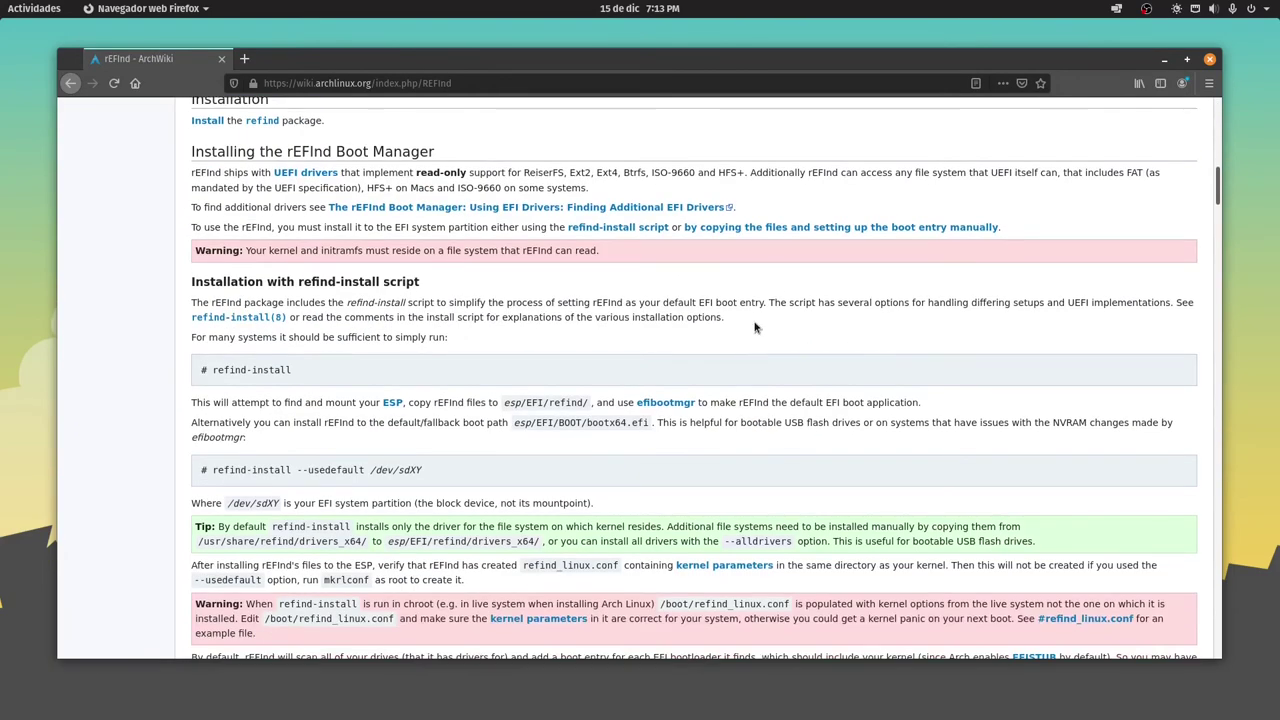
{"action": "scroll", "coordinate": [755, 327], "scroll_direction": "down", "scroll_amount": 15}
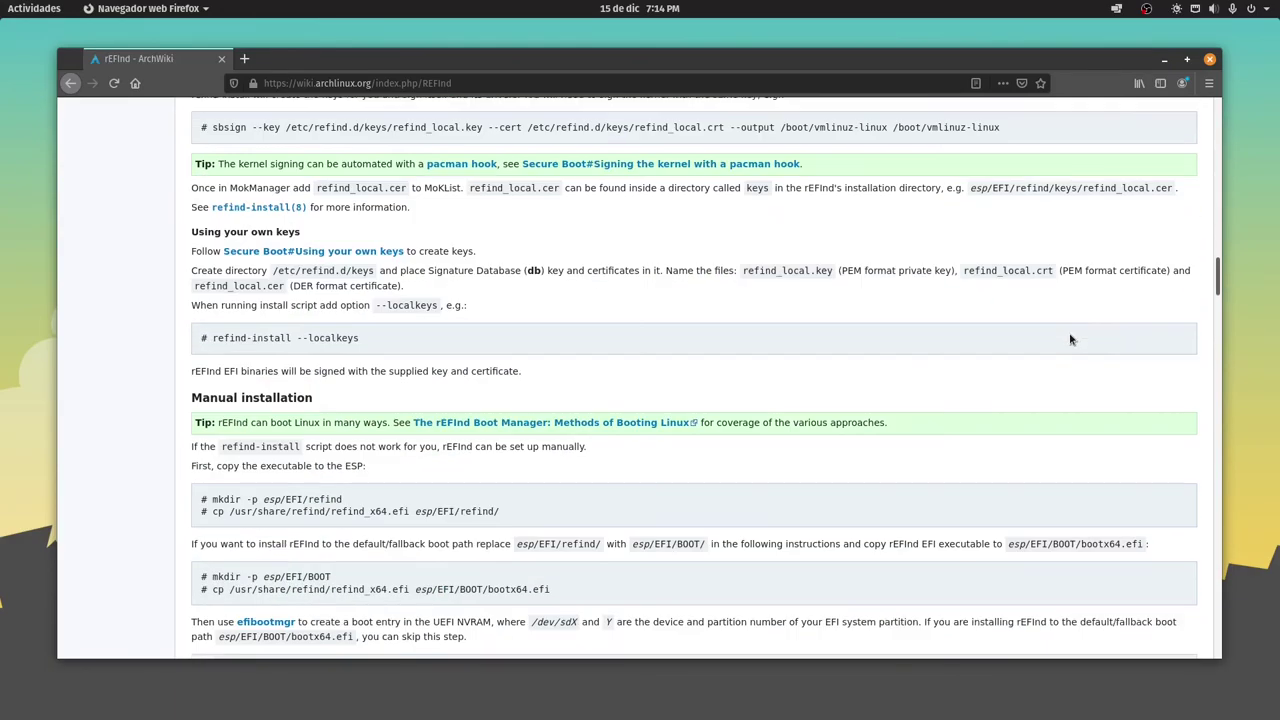
{"action": "scroll", "coordinate": [1070, 338], "scroll_direction": "down", "scroll_amount": 13}
{"action": "scroll", "coordinate": [1090, 350], "scroll_direction": "down", "scroll_amount": 4}
{"action": "scroll", "coordinate": [1090, 350], "scroll_direction": "down", "scroll_amount": 2}
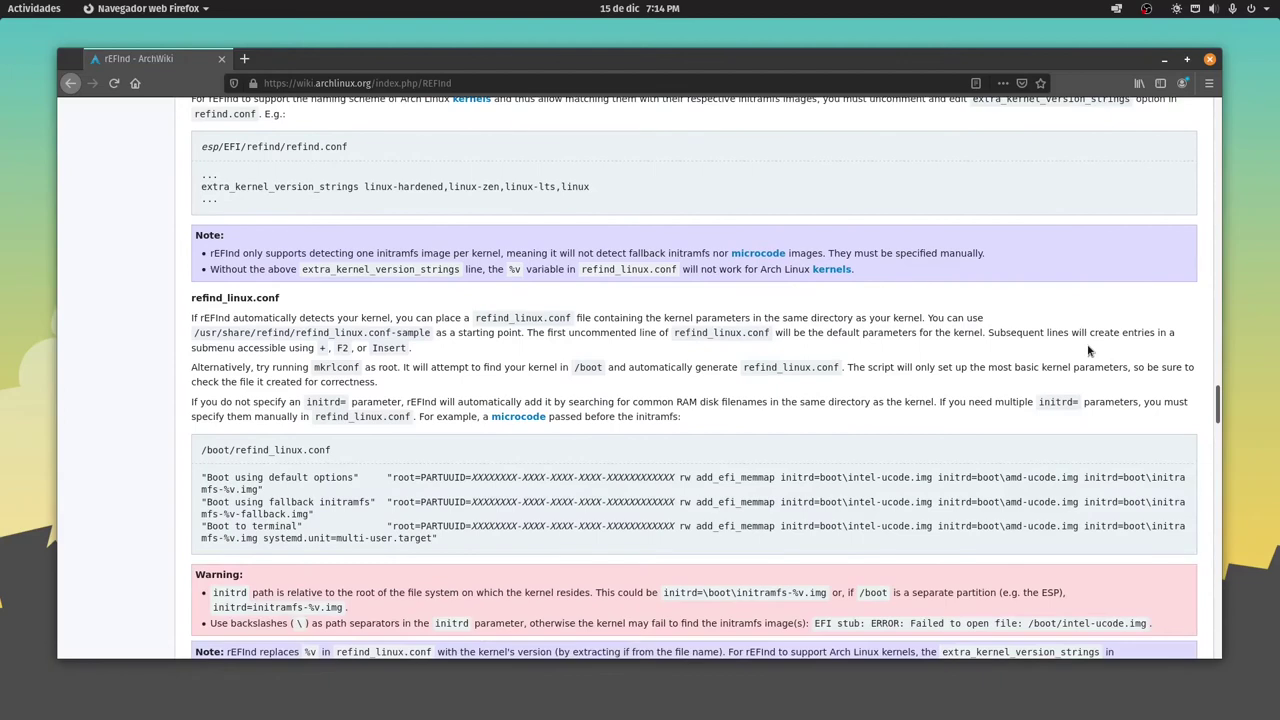
{"action": "scroll", "coordinate": [1090, 350], "scroll_direction": "down", "scroll_amount": 5}
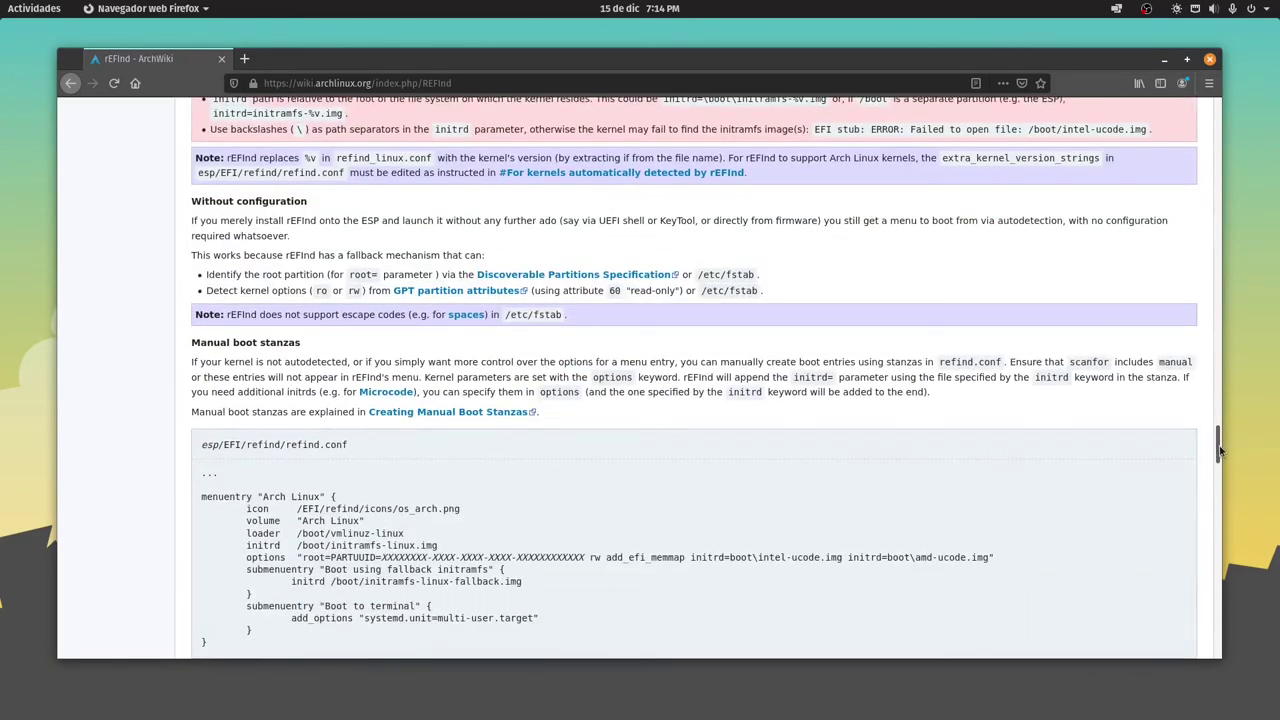
{"action": "left_click_drag", "start_coordinate": [1218, 445], "coordinate": [1217, 115]}
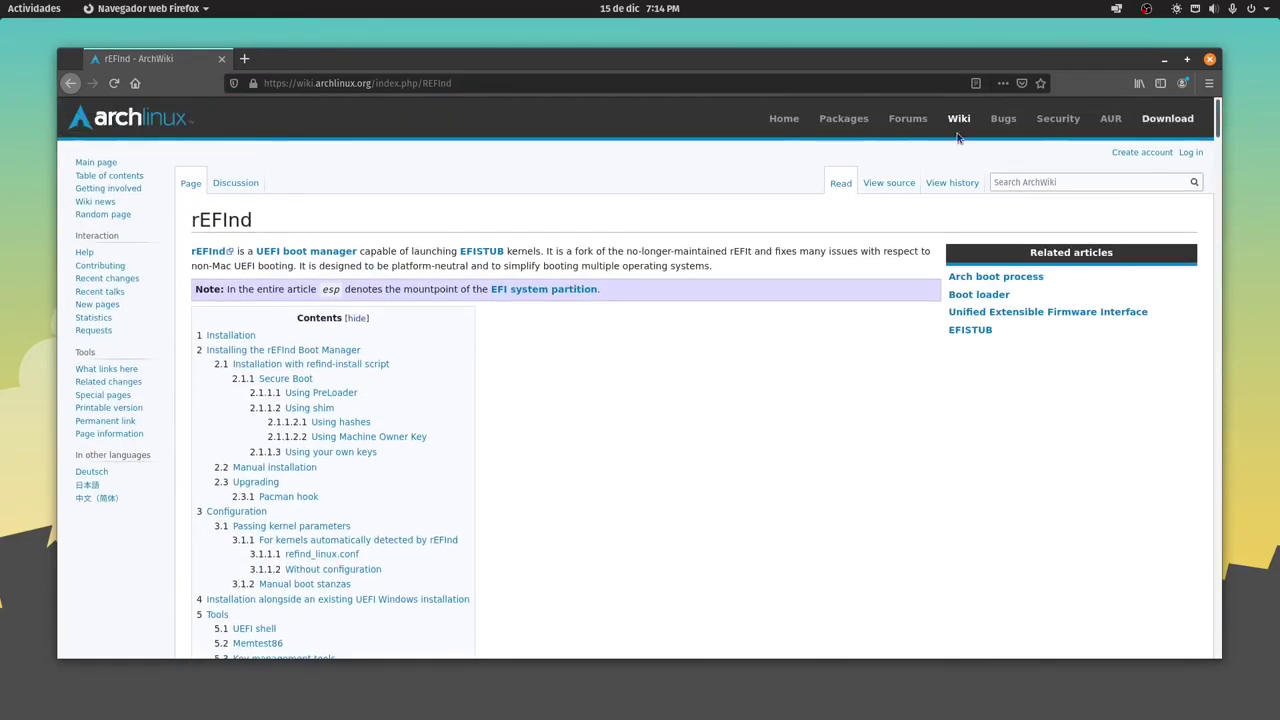
Return to the search results and open the rodsbooks.com page on installing the rEFInd Boot Manager
{"action": "left_click", "coordinate": [68, 83]}
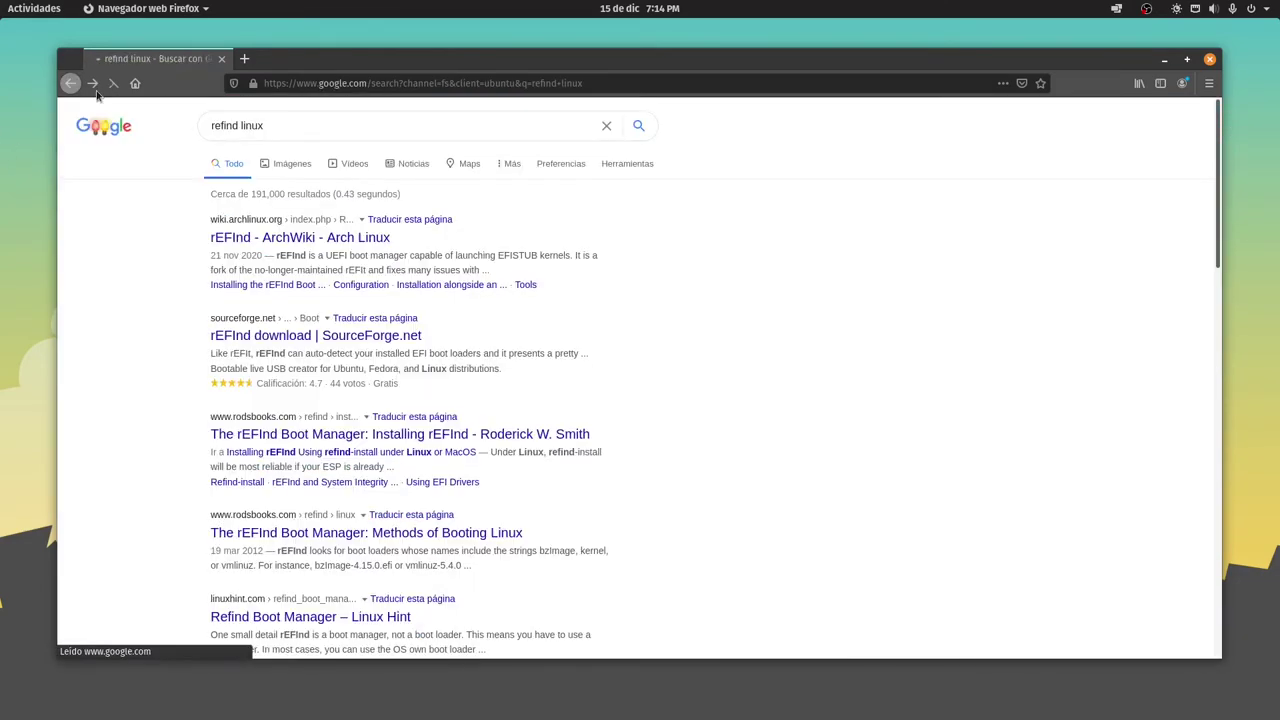
{"action": "scroll", "coordinate": [714, 379], "scroll_direction": "down", "scroll_amount": 1}
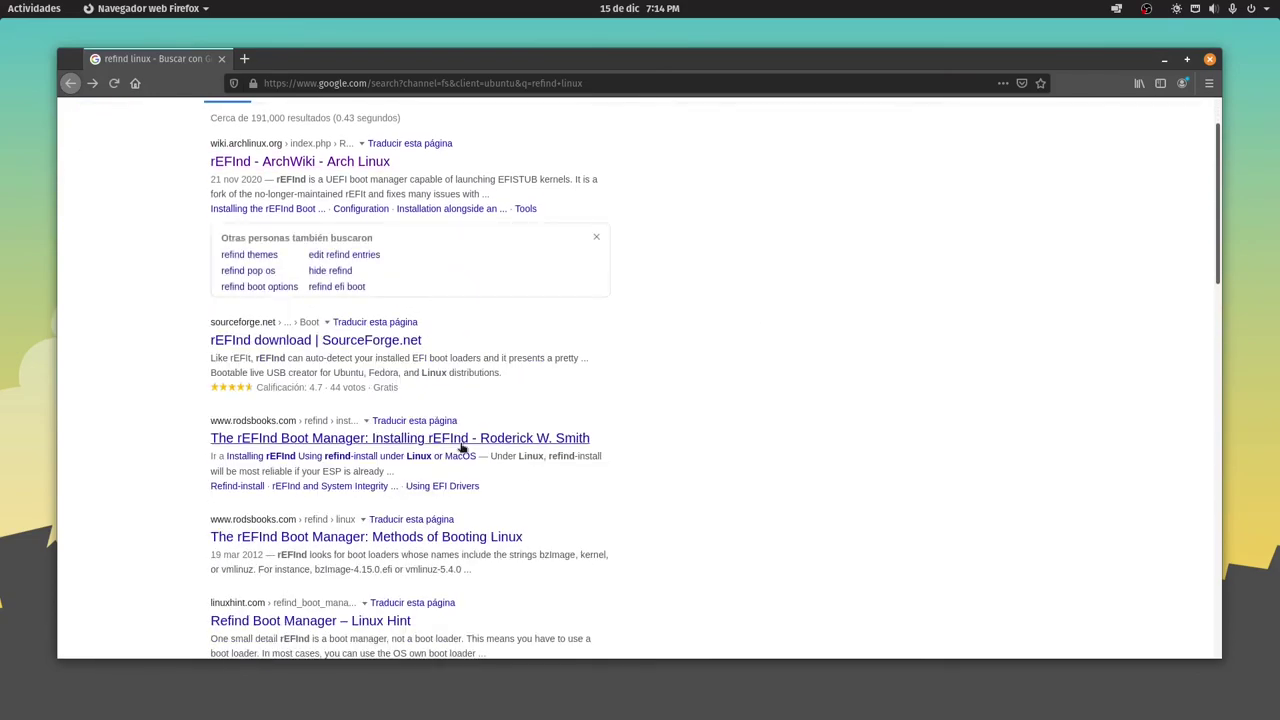
{"action": "left_click", "coordinate": [469, 447]}
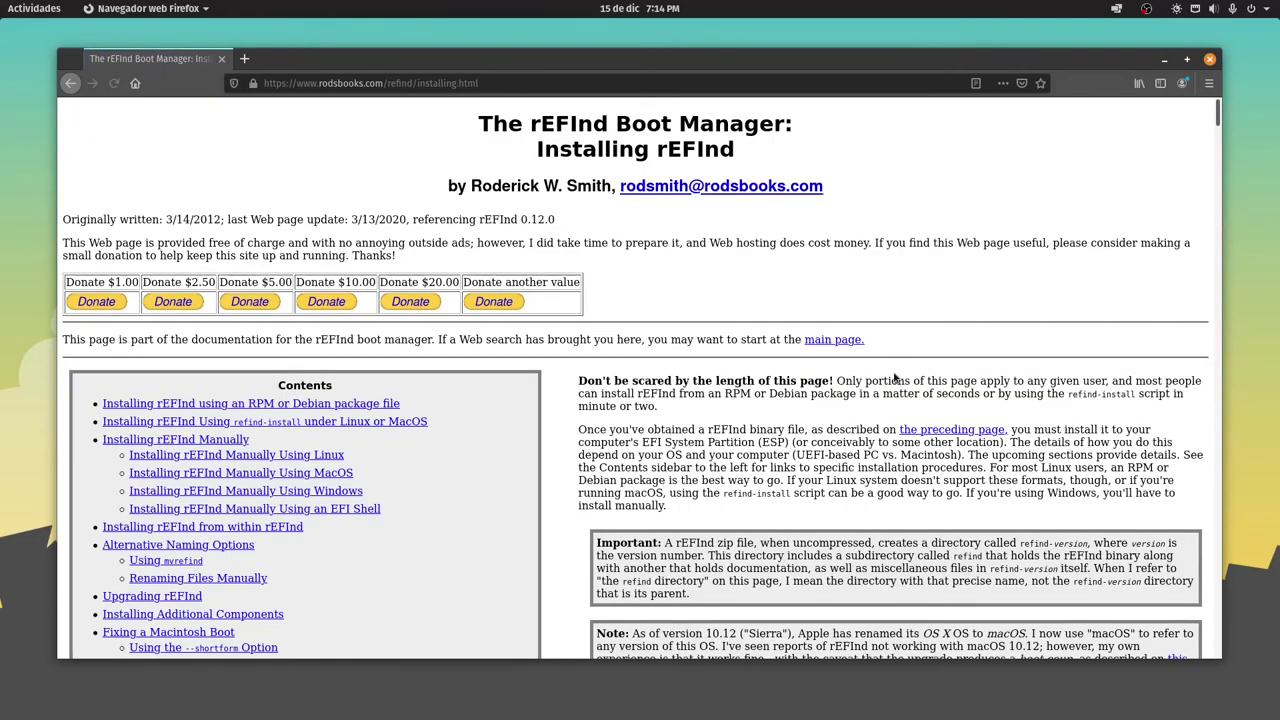
Examine the page's instructions for installing rEFInd on Ubuntu, highlighting the three PPA commands and clearing the selection
{"action": "scroll", "coordinate": [980, 380], "scroll_direction": "down", "scroll_amount": 3}
{"action": "scroll", "coordinate": [975, 385], "scroll_direction": "down", "scroll_amount": 4}
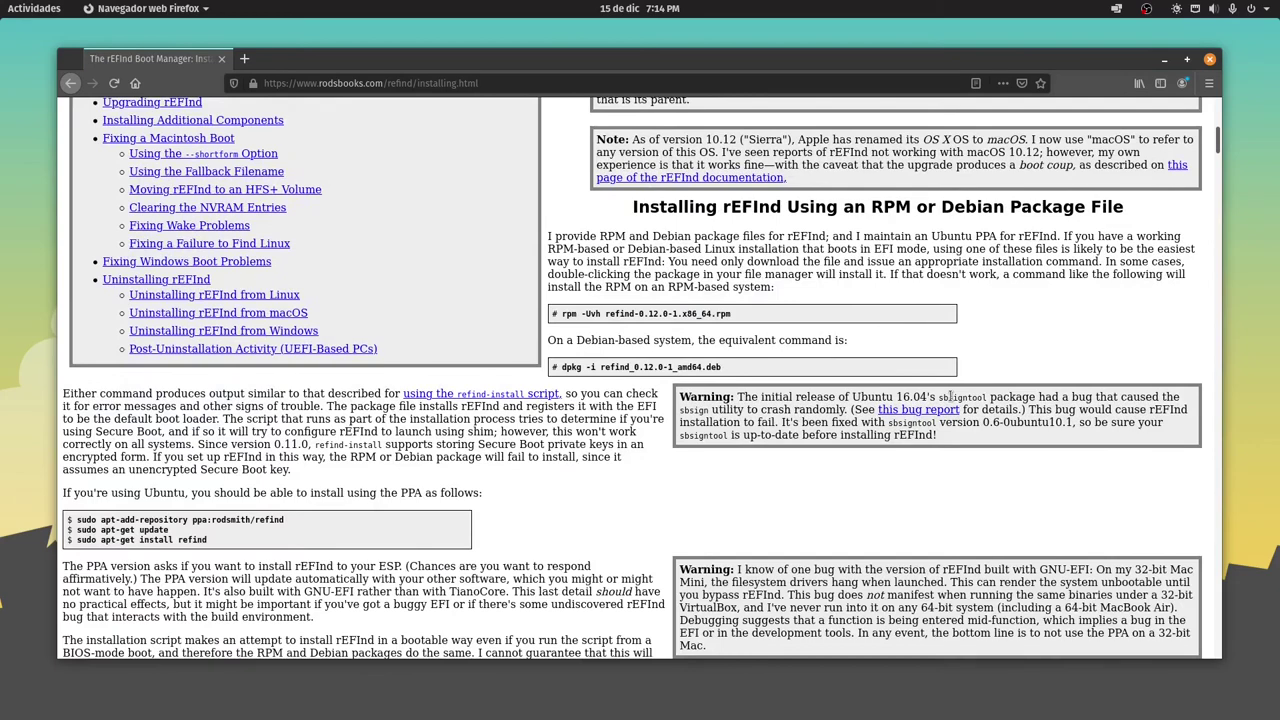
{"action": "scroll", "coordinate": [339, 371], "scroll_direction": "down", "scroll_amount": 2}
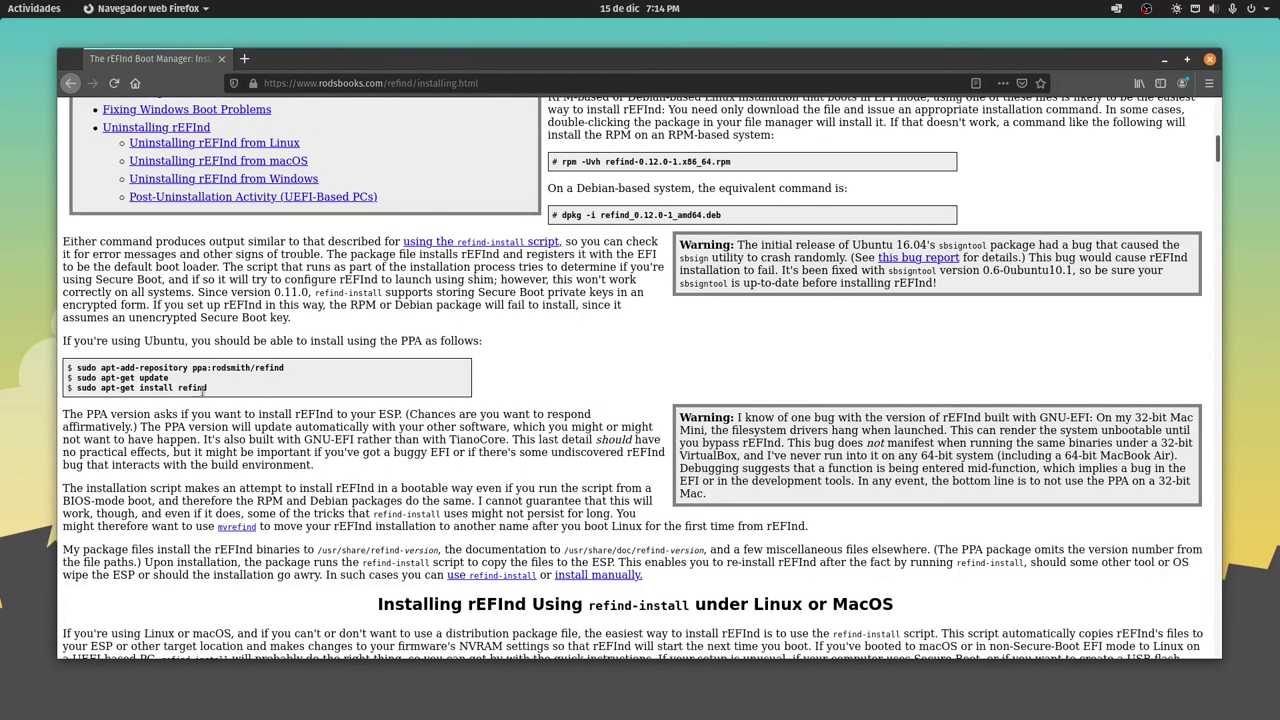
{"action": "left_click_drag", "start_coordinate": [216, 393], "coordinate": [70, 366]}
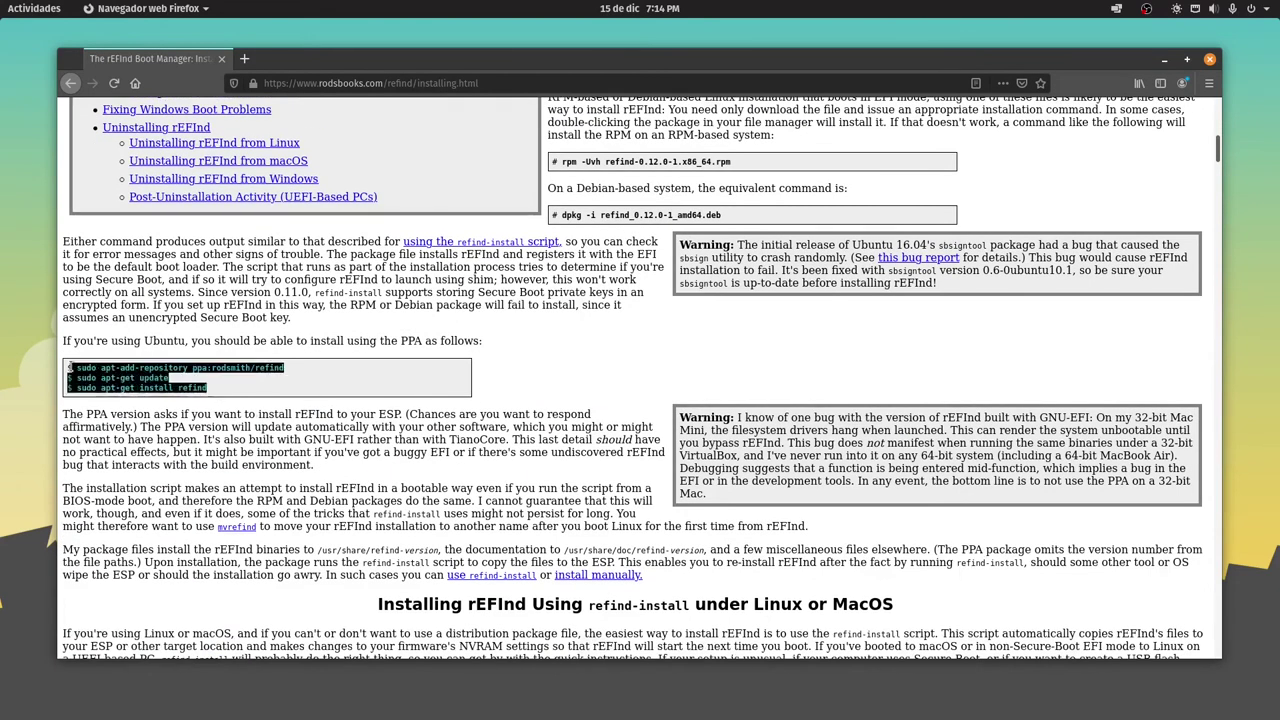
{"action": "left_click", "coordinate": [292, 384]}
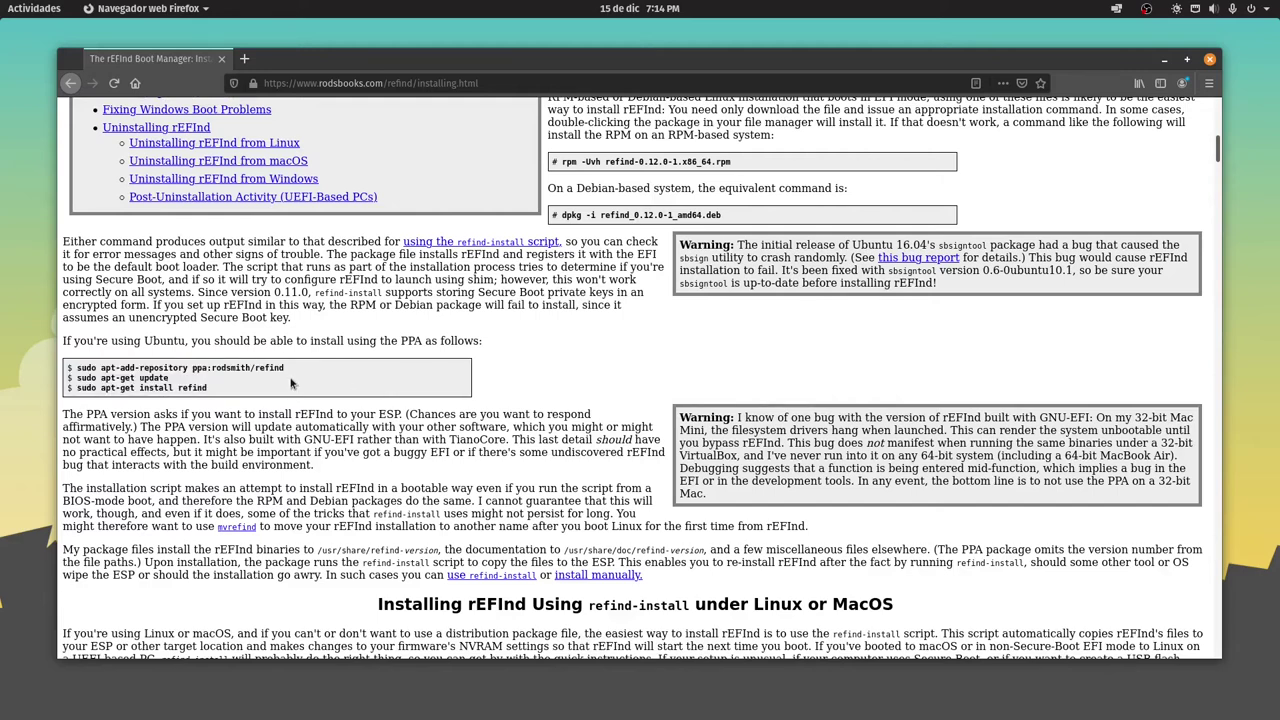
{"action": "scroll", "coordinate": [292, 383], "scroll_direction": "down", "scroll_amount": 1}
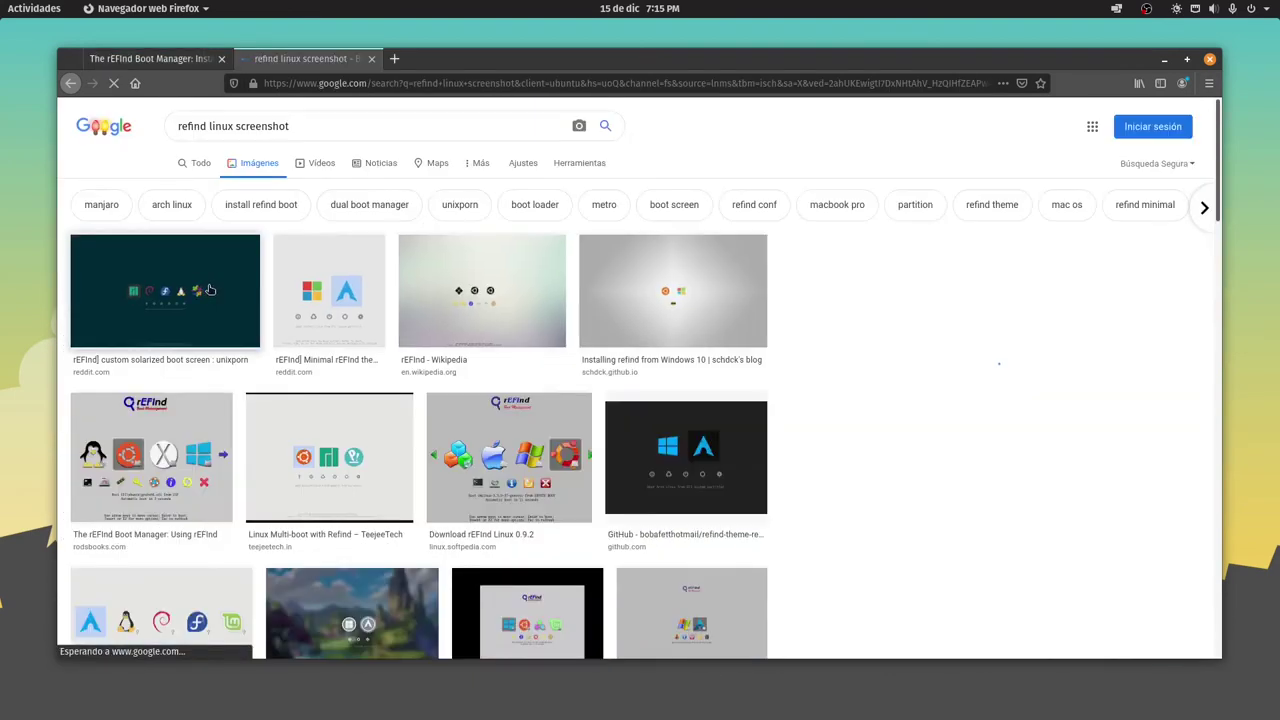
Preview the solarized boot screen and the classic rEFInd Boot Management screenshot in the image results, and return to the solarized one
{"action": "left_click", "coordinate": [212, 290]}
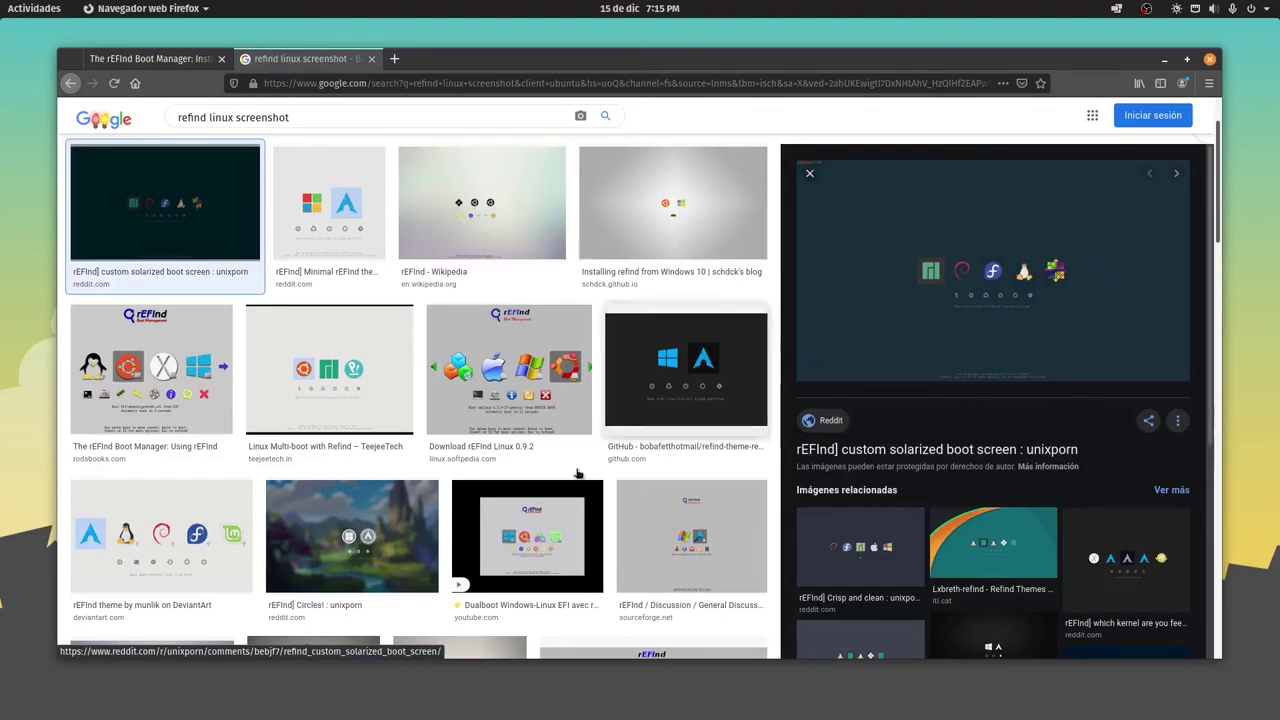
{"action": "left_click", "coordinate": [467, 387]}
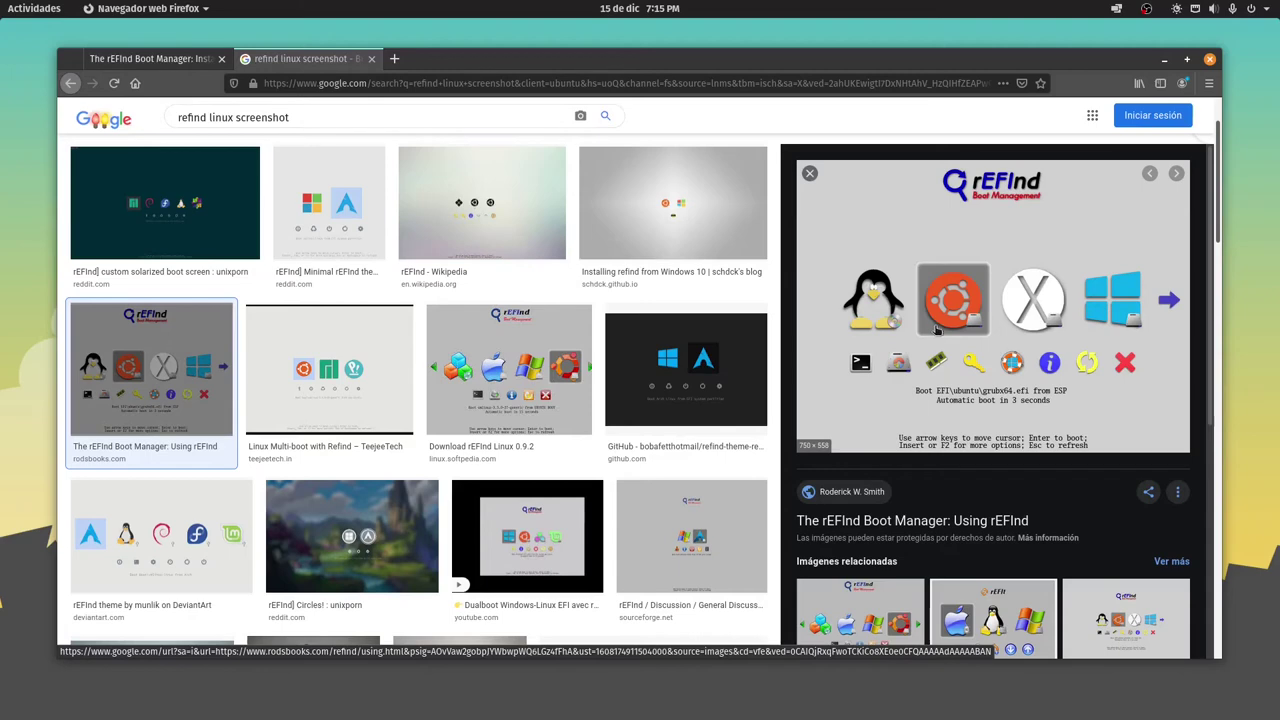
{"action": "left_click", "coordinate": [200, 205]}
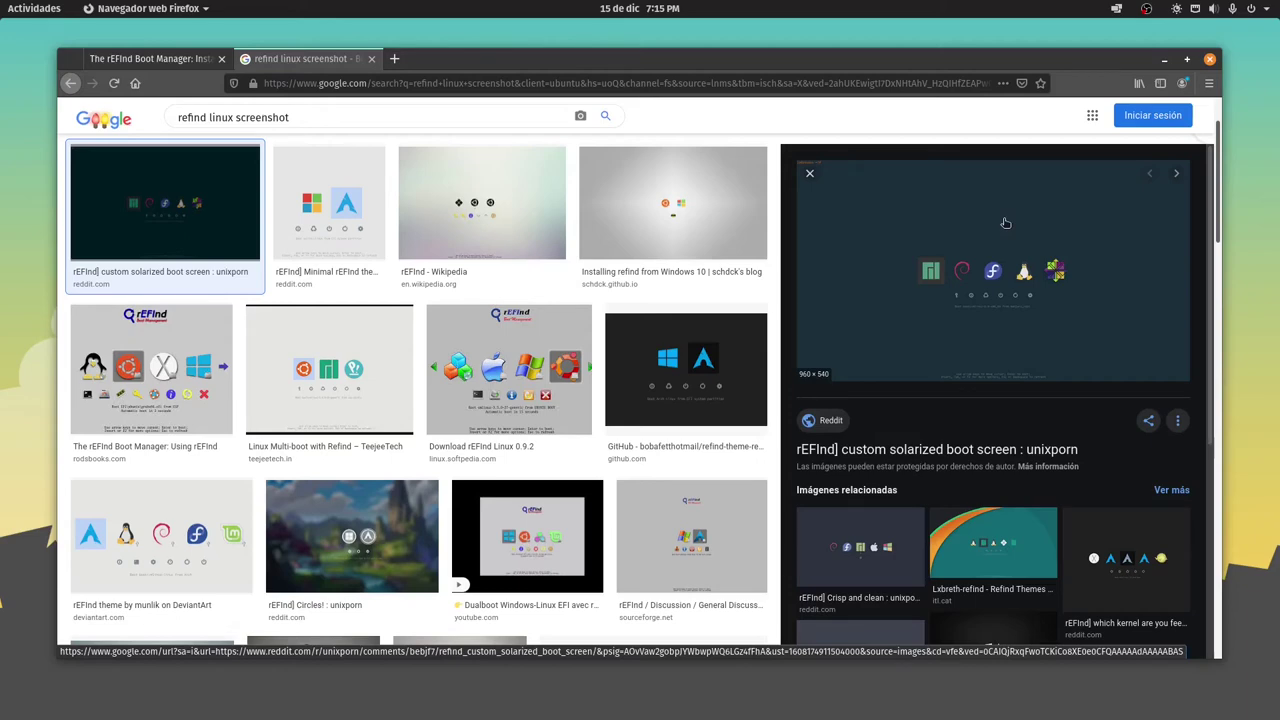
Browse the remaining image results for rEFInd boot screens, and close the browser
{"action": "scroll", "coordinate": [650, 431], "scroll_direction": "down", "scroll_amount": 10}
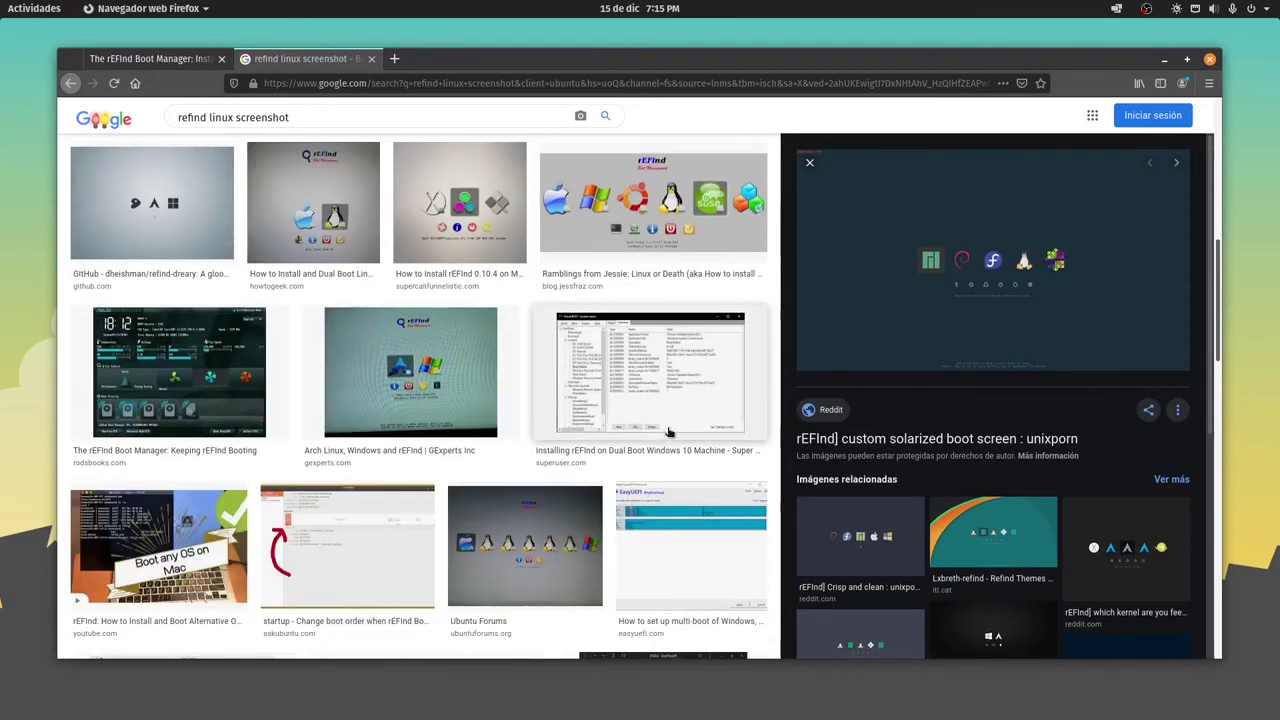
{"action": "scroll", "coordinate": [669, 431], "scroll_direction": "down", "scroll_amount": 10}
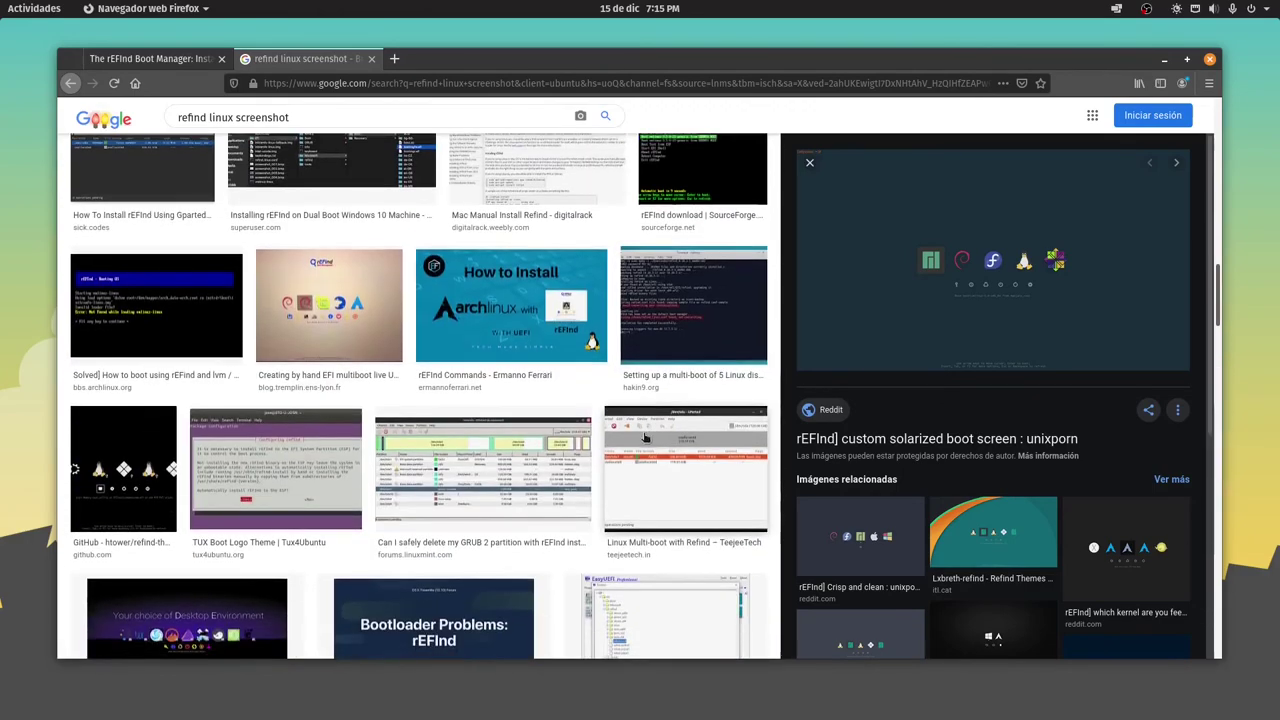
{"action": "scroll", "coordinate": [645, 437], "scroll_direction": "down", "scroll_amount": 10}
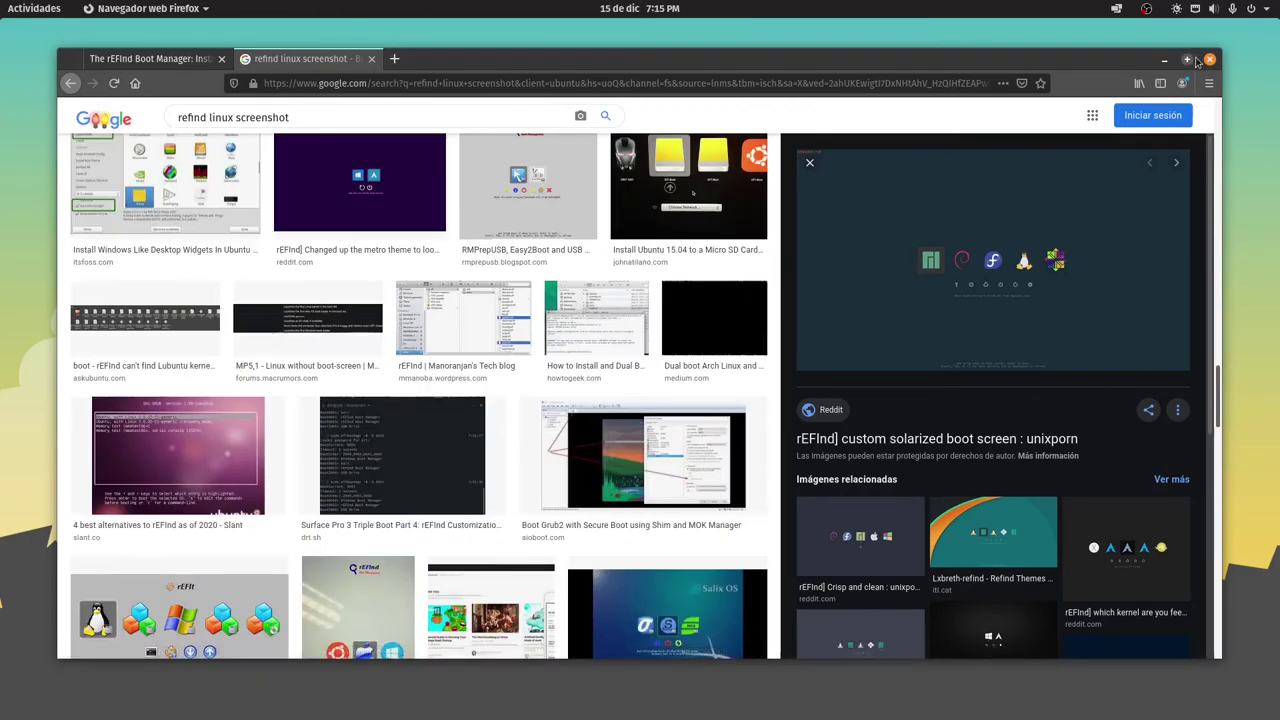
{"action": "left_click", "coordinate": [1209, 60]}
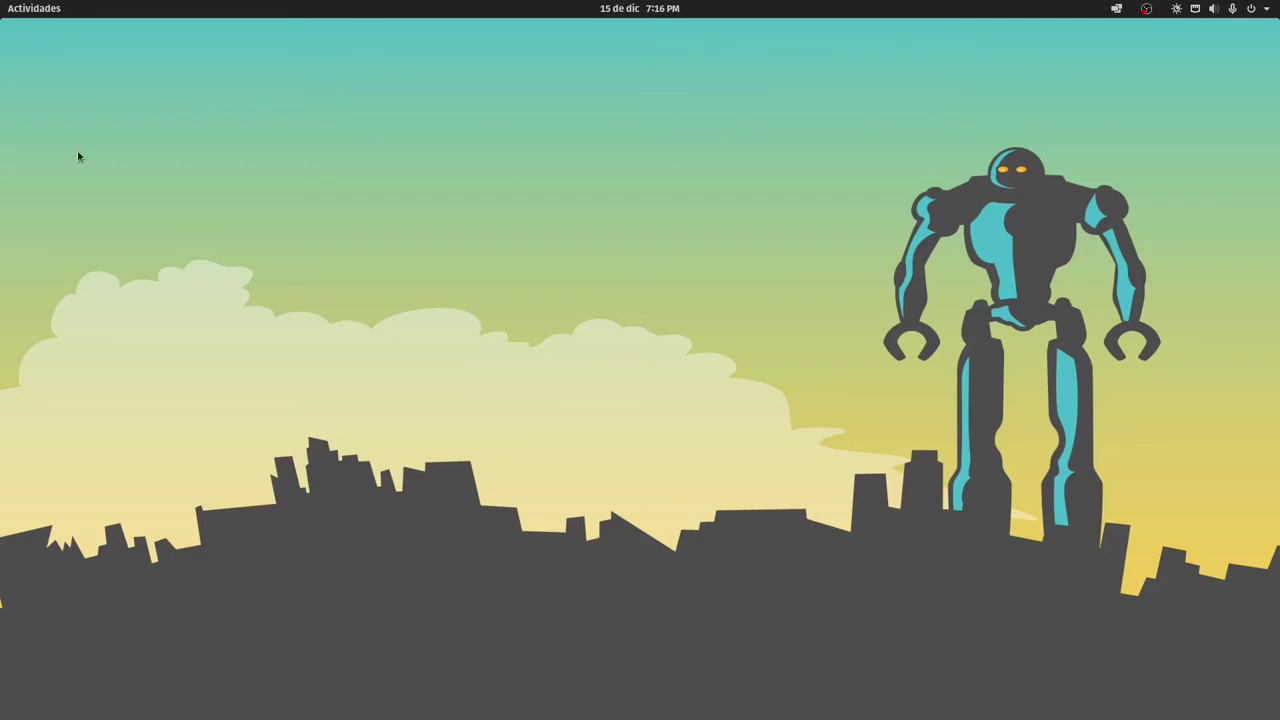
Open the home folder in the file manager and close it, and briefly show the notifications and calendar
{"action": "key", "text": "super+f"}
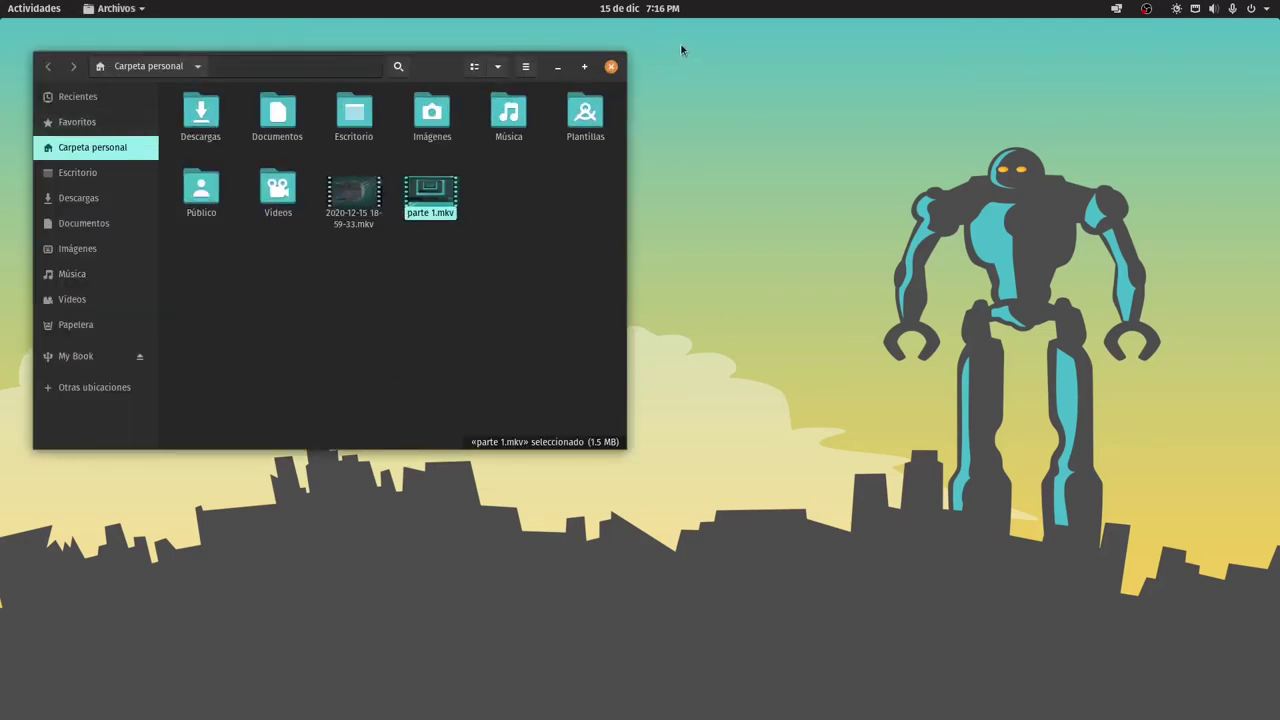
{"action": "left_click", "coordinate": [611, 67]}
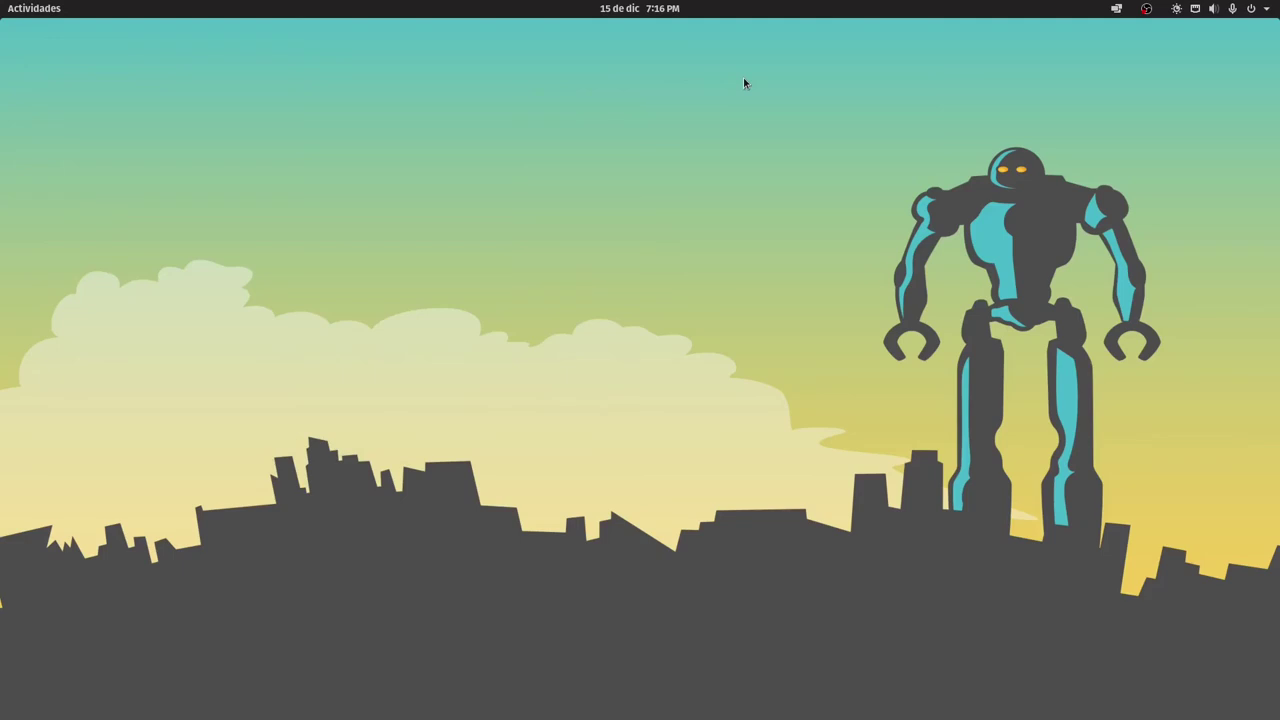
{"action": "key", "text": "super+v"}
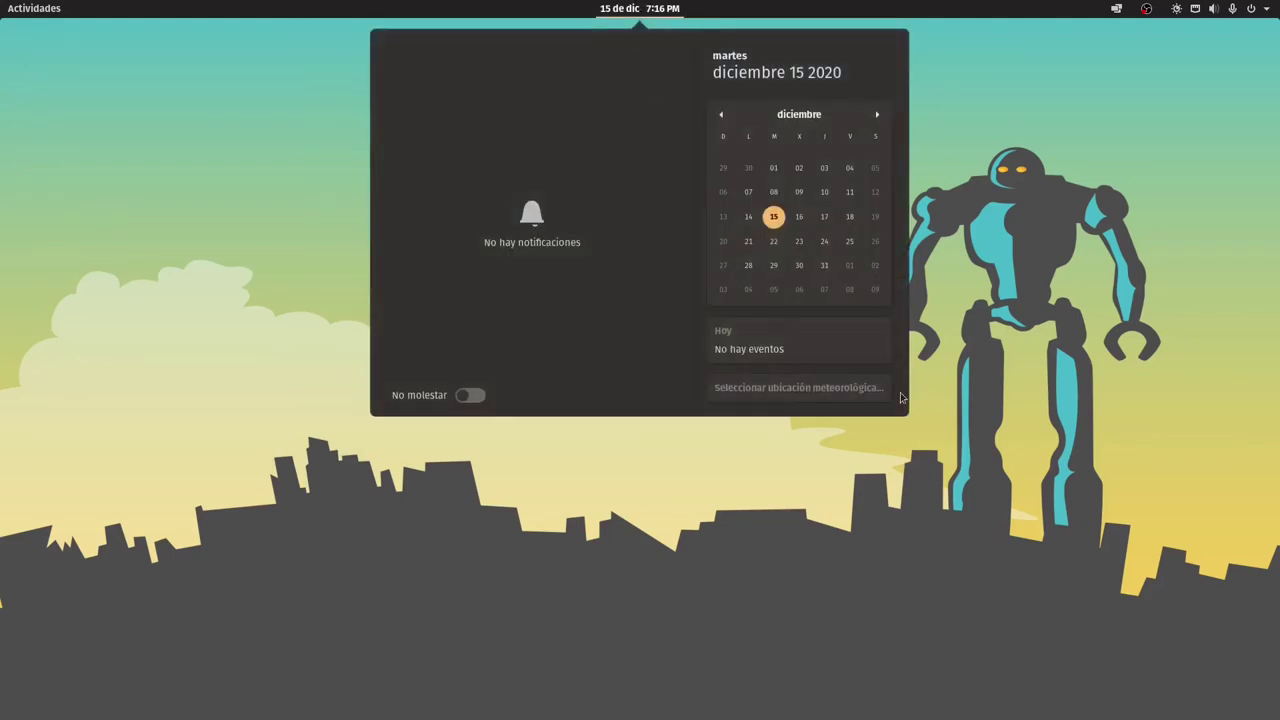
{"action": "key", "text": "Escape"}
Open the Retoques app from the full application list, view its General settings, and close it
{"action": "key", "text": "super"}
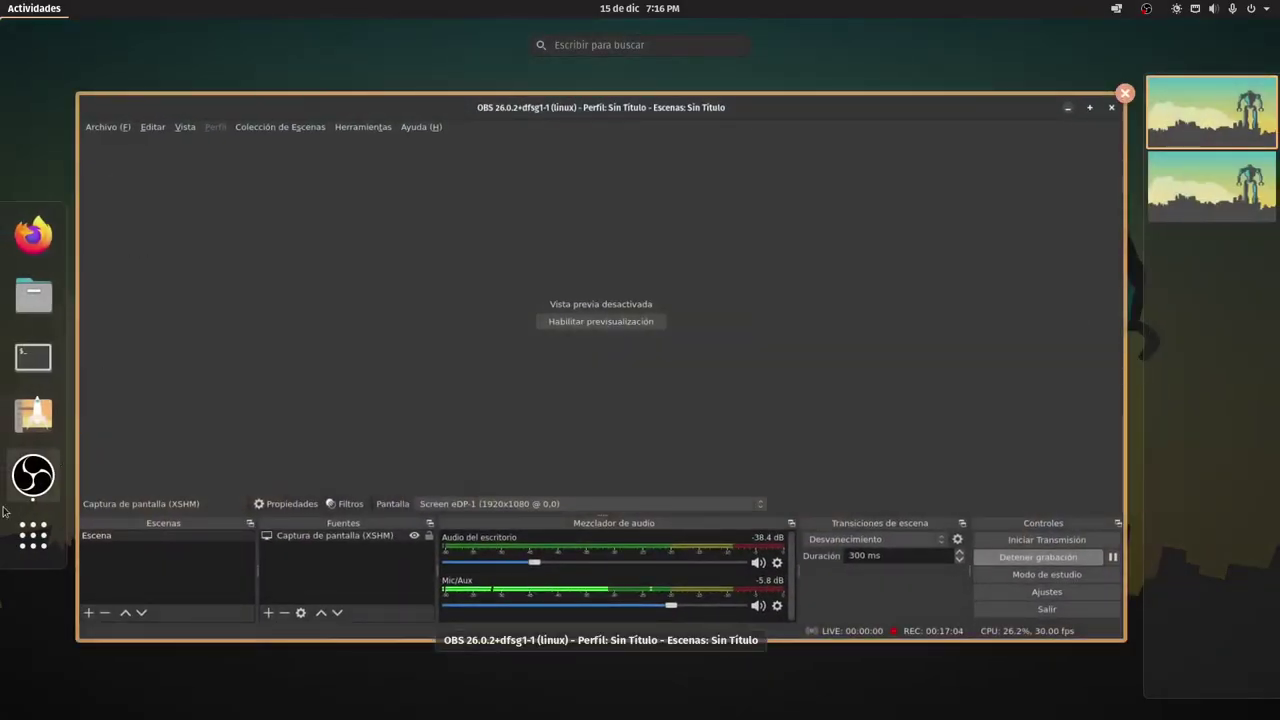
{"action": "left_click", "coordinate": [25, 535]}
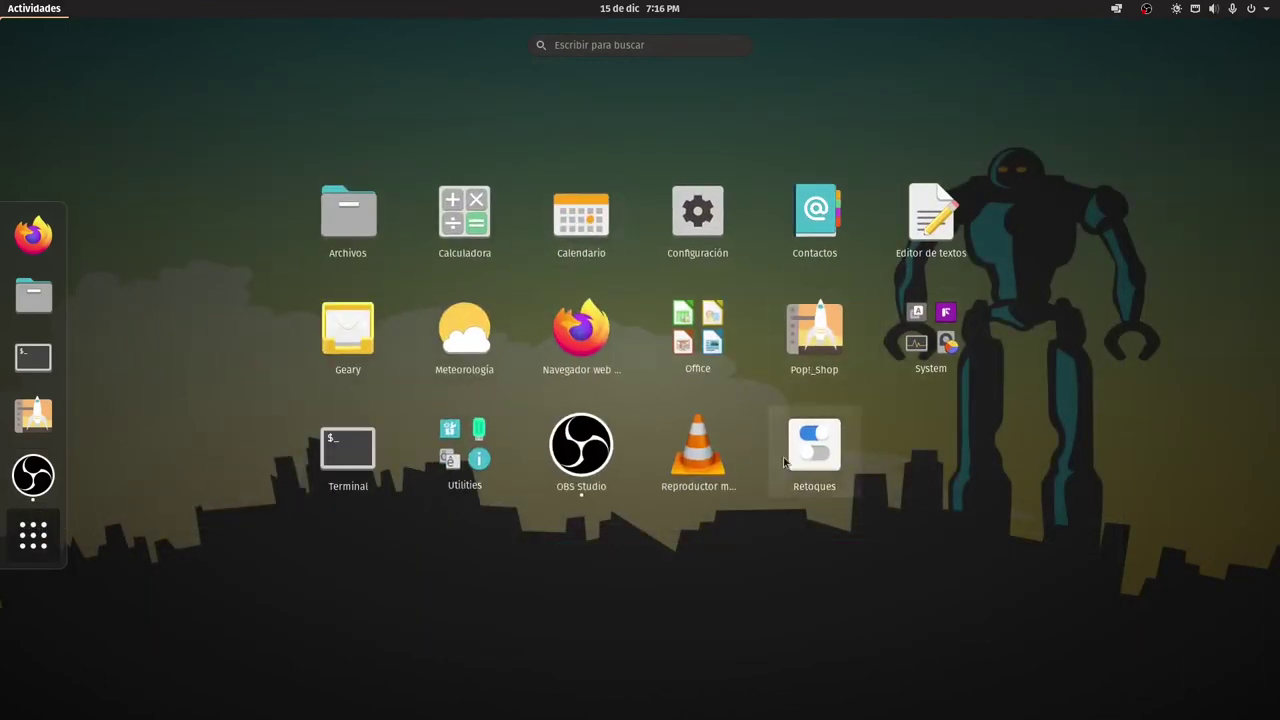
{"action": "left_click", "coordinate": [826, 446]}
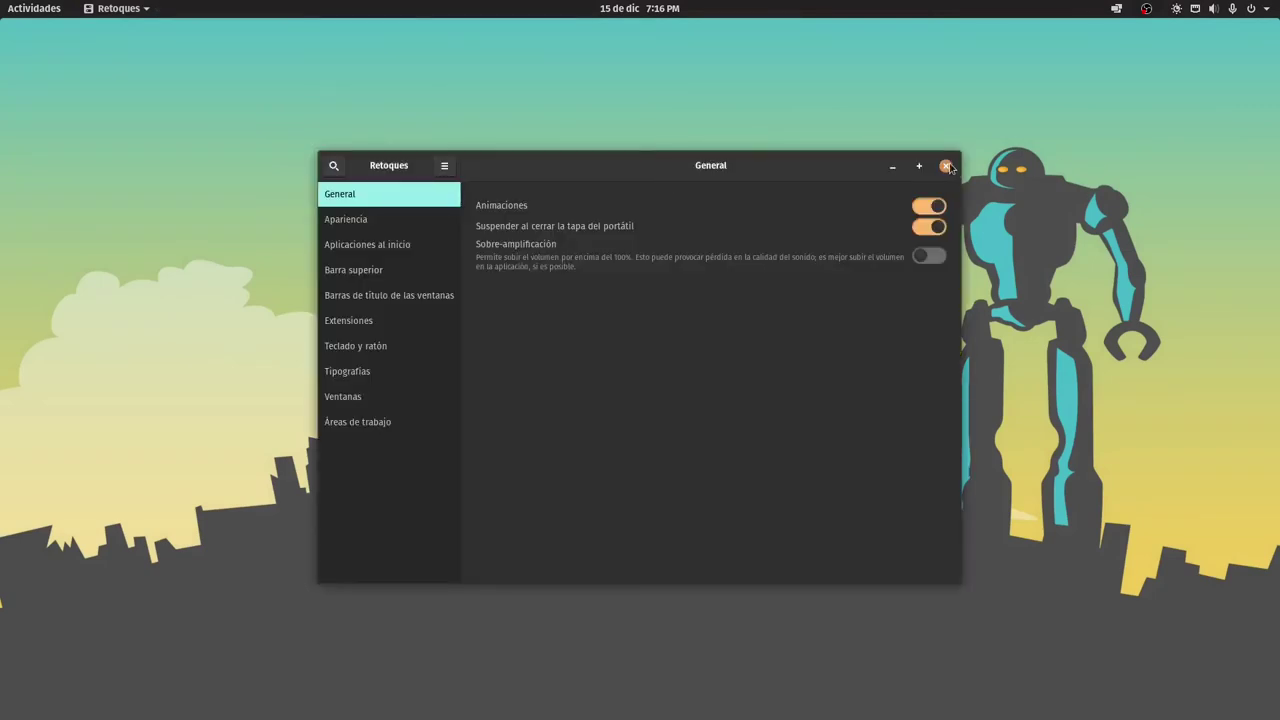
{"action": "left_click", "coordinate": [948, 167]}
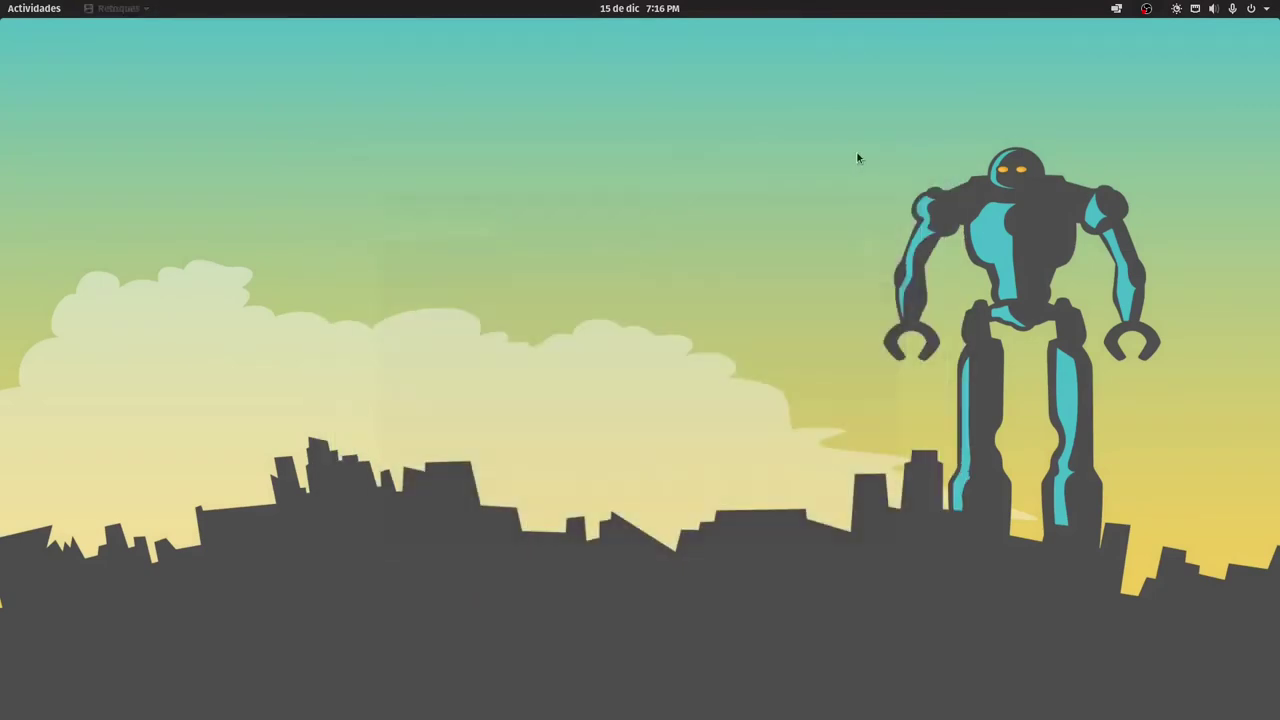
Show the full list of installed applications again
{"action": "key", "text": "super"}
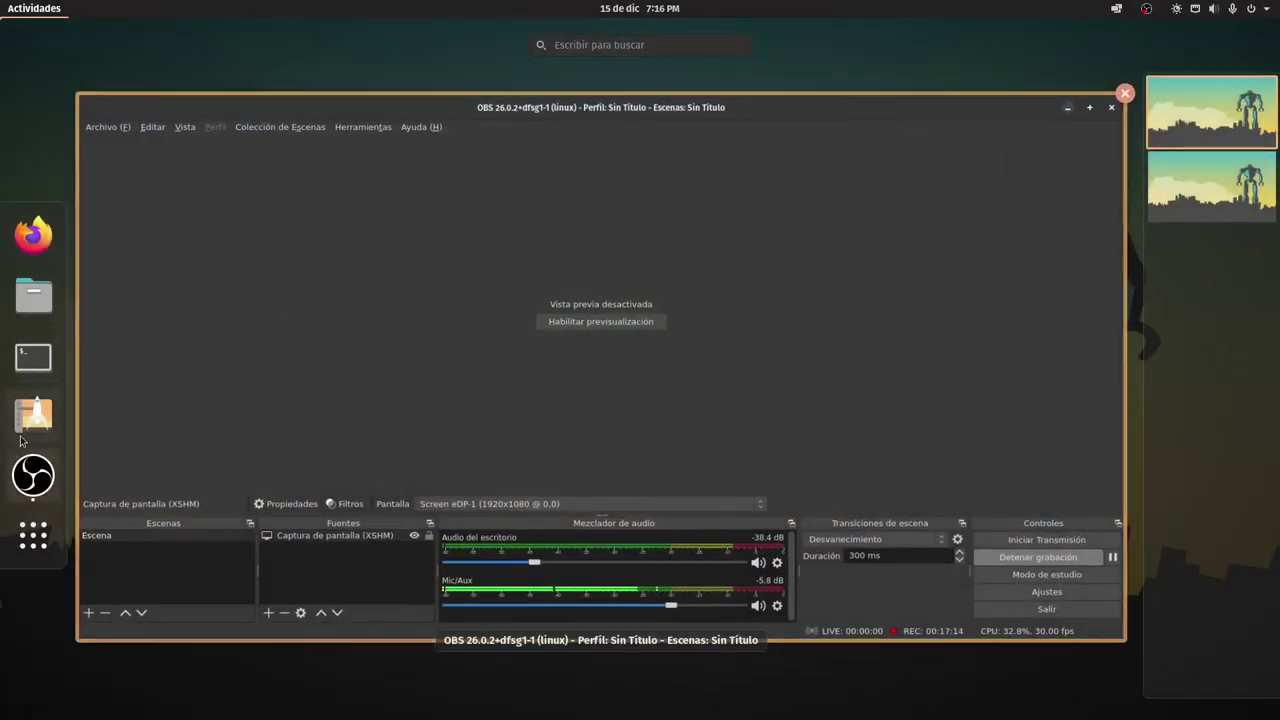
{"action": "left_click", "coordinate": [33, 535]}
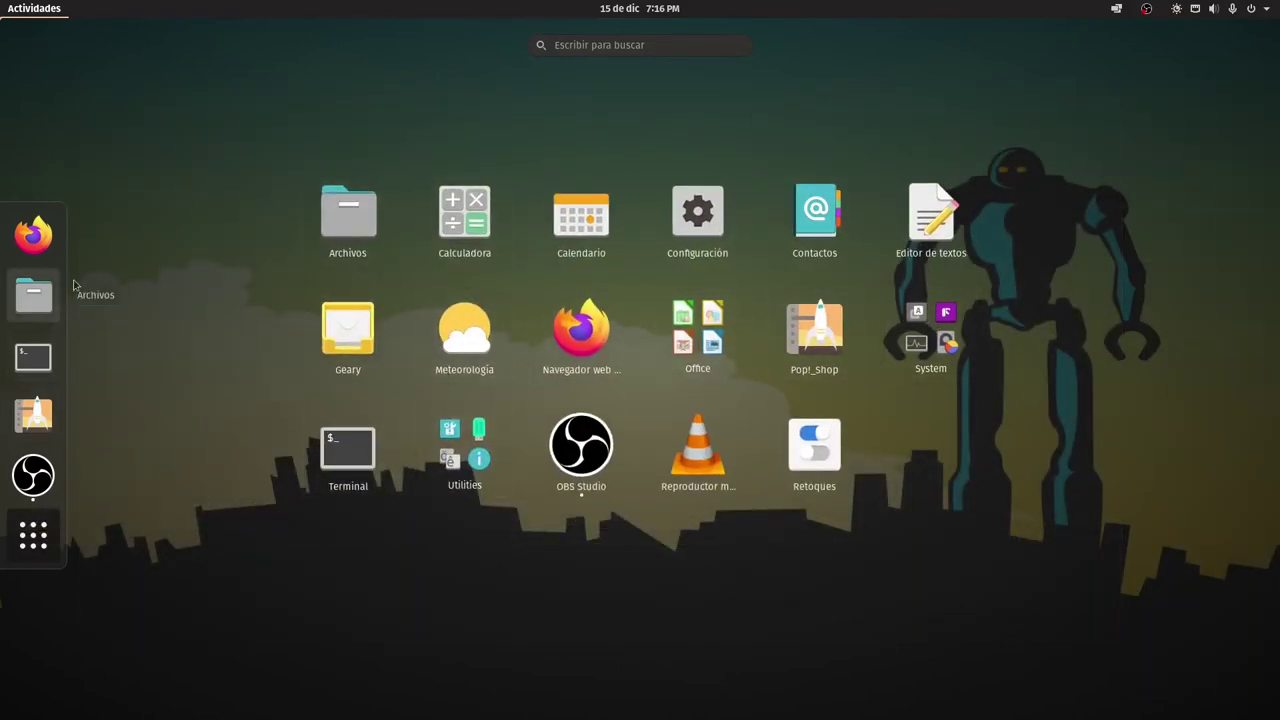
Look inside the System application group, and open the home folder in the file manager, placing its window nearer the desktop's centre
{"action": "left_click", "coordinate": [948, 336]}
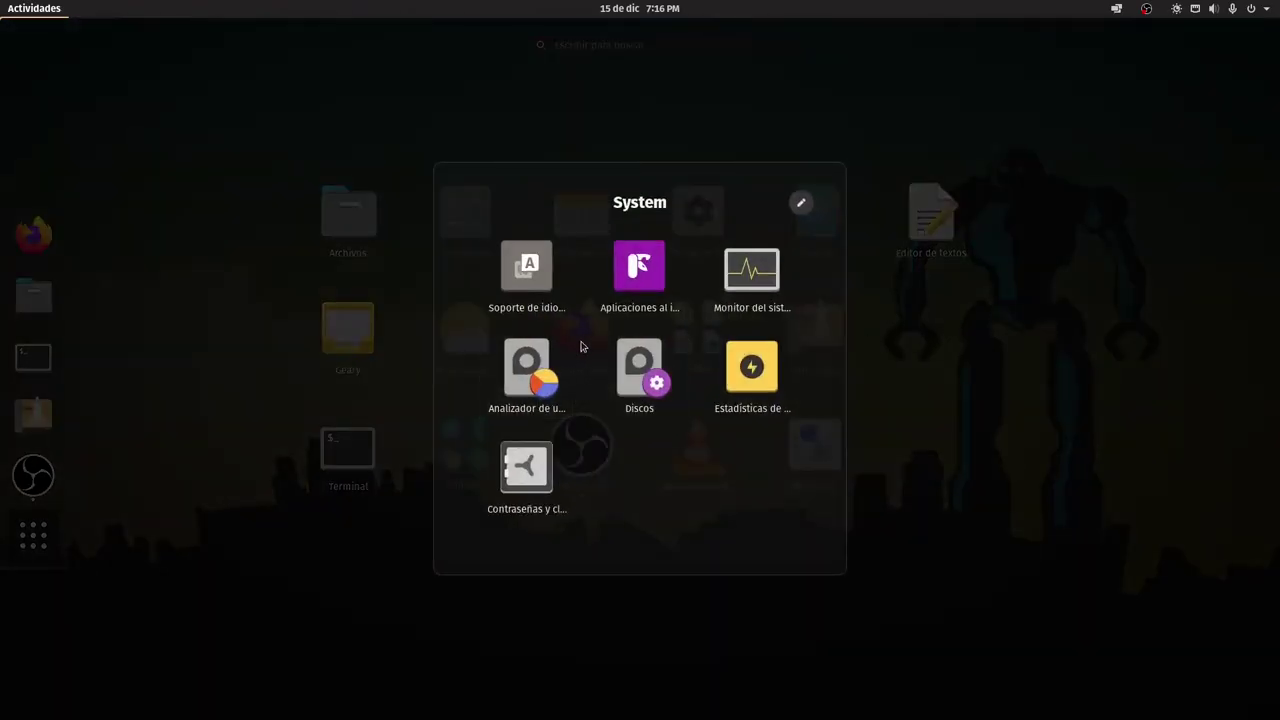
{"action": "left_click", "coordinate": [1136, 275]}
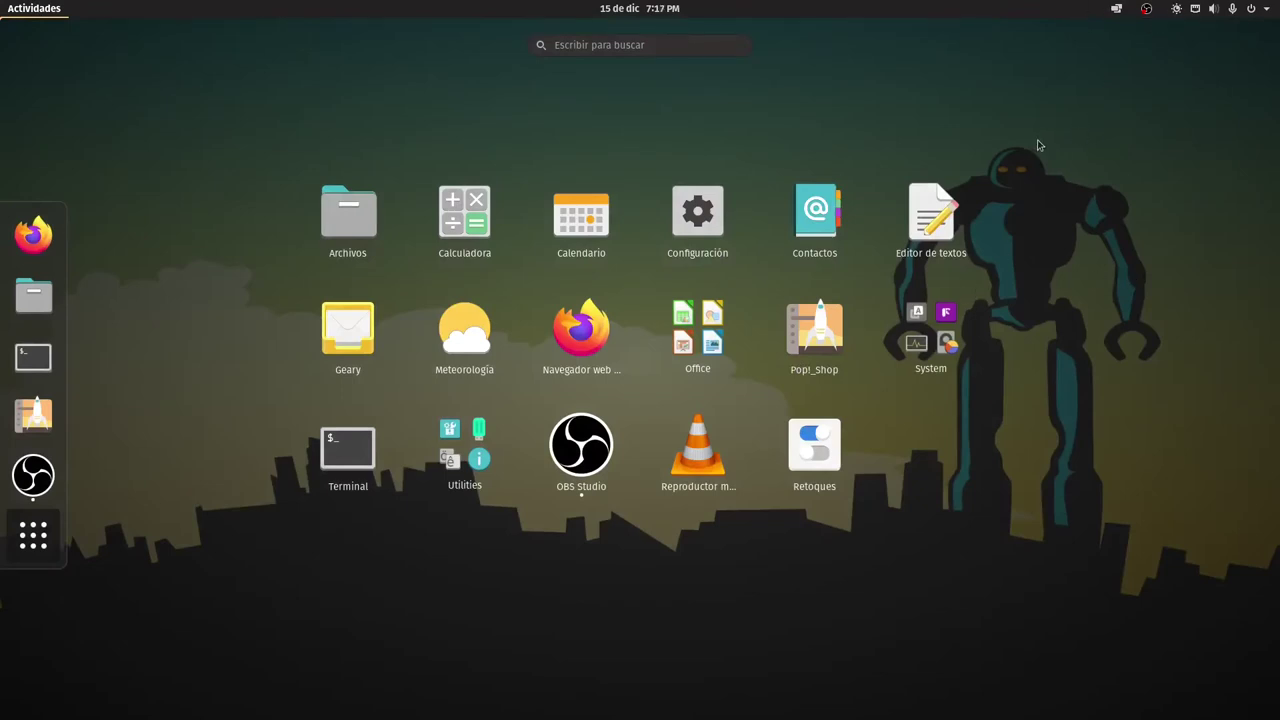
{"action": "left_click", "coordinate": [345, 215]}
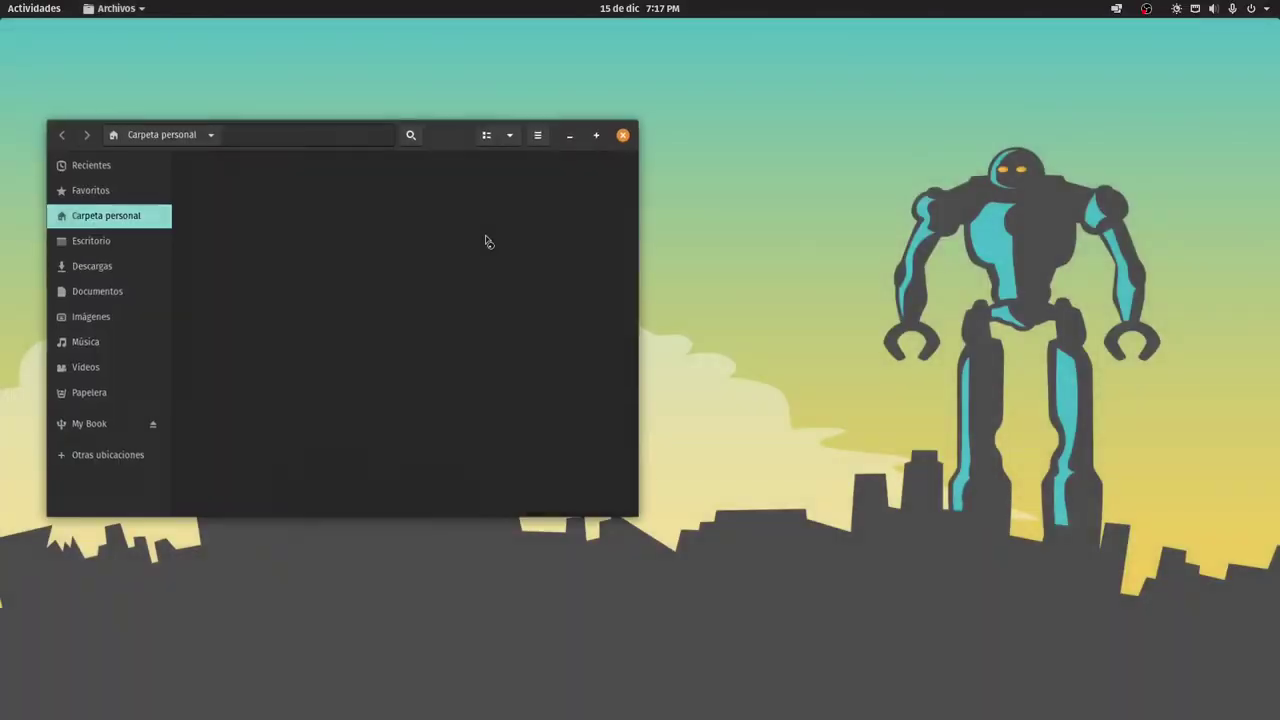
{"action": "left_click_drag", "start_coordinate": [420, 126], "coordinate": [518, 151]}
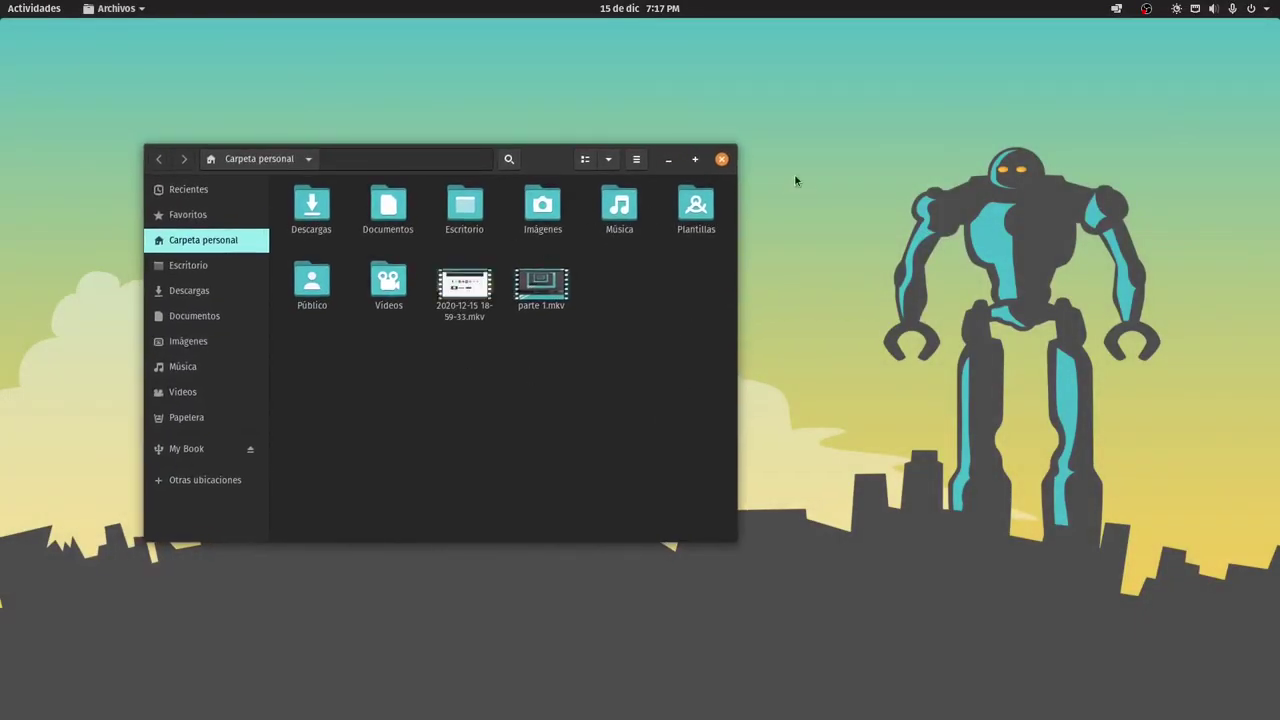
{"action": "left_click_drag", "start_coordinate": [551, 169], "coordinate": [686, 165]}
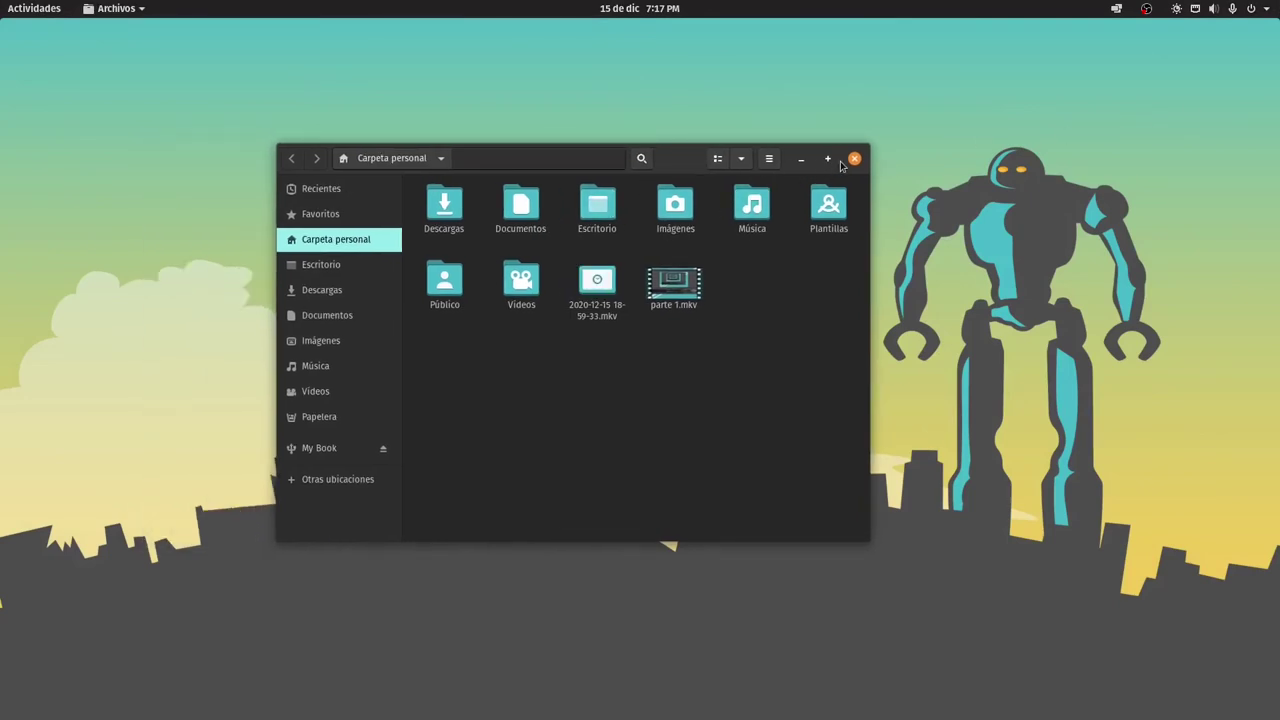
View the Escritorio and Descargas folders in the file manager, and reposition its window
{"action": "left_click", "coordinate": [330, 264]}
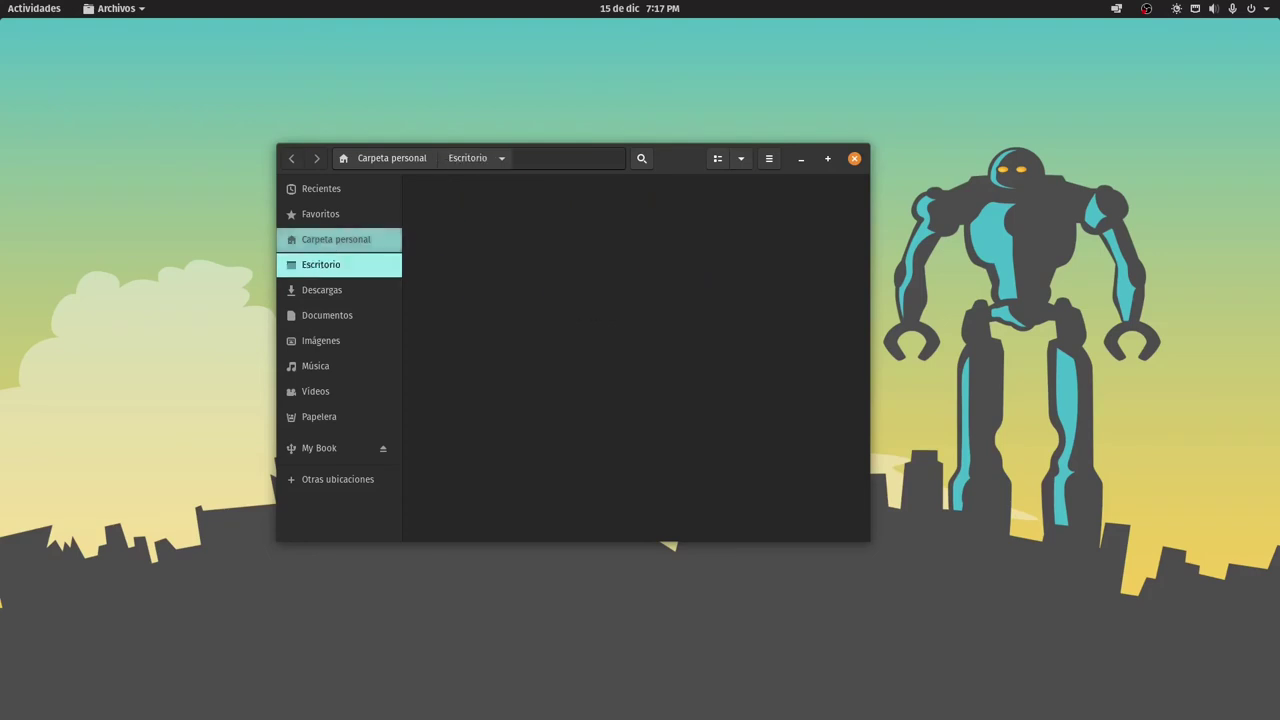
{"action": "left_click", "coordinate": [330, 290]}
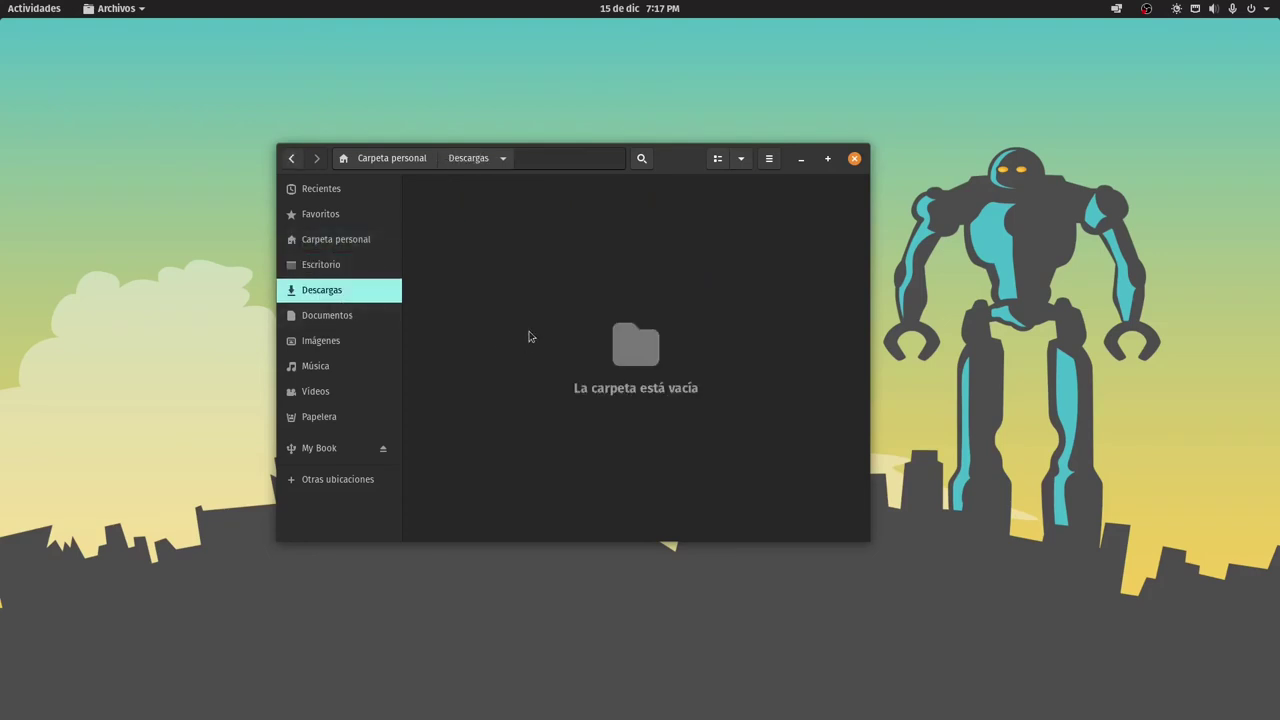
{"action": "left_click_drag", "start_coordinate": [666, 161], "coordinate": [667, 97]}
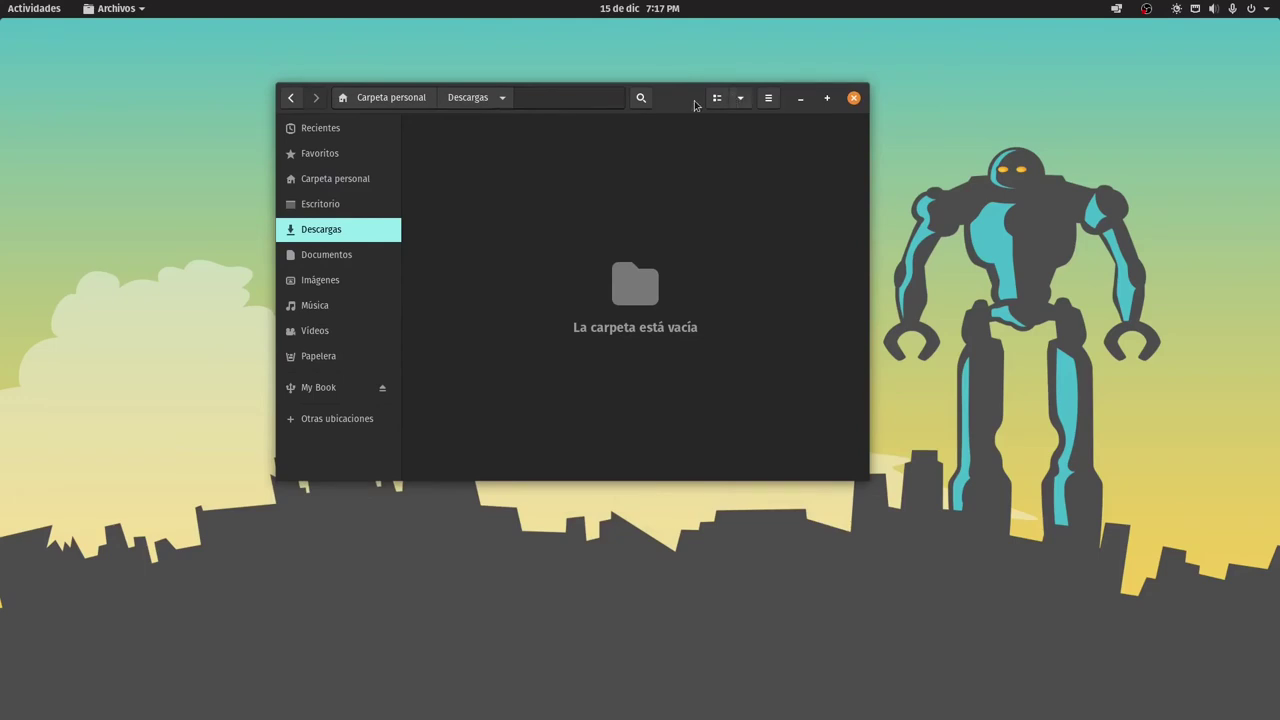
{"action": "left_click_drag", "start_coordinate": [691, 100], "coordinate": [626, 80]}
Open Configuración and set the desktop background to the green-toned forest illustration
{"action": "key", "text": "super+a"}
{"action": "left_click", "coordinate": [680, 210]}
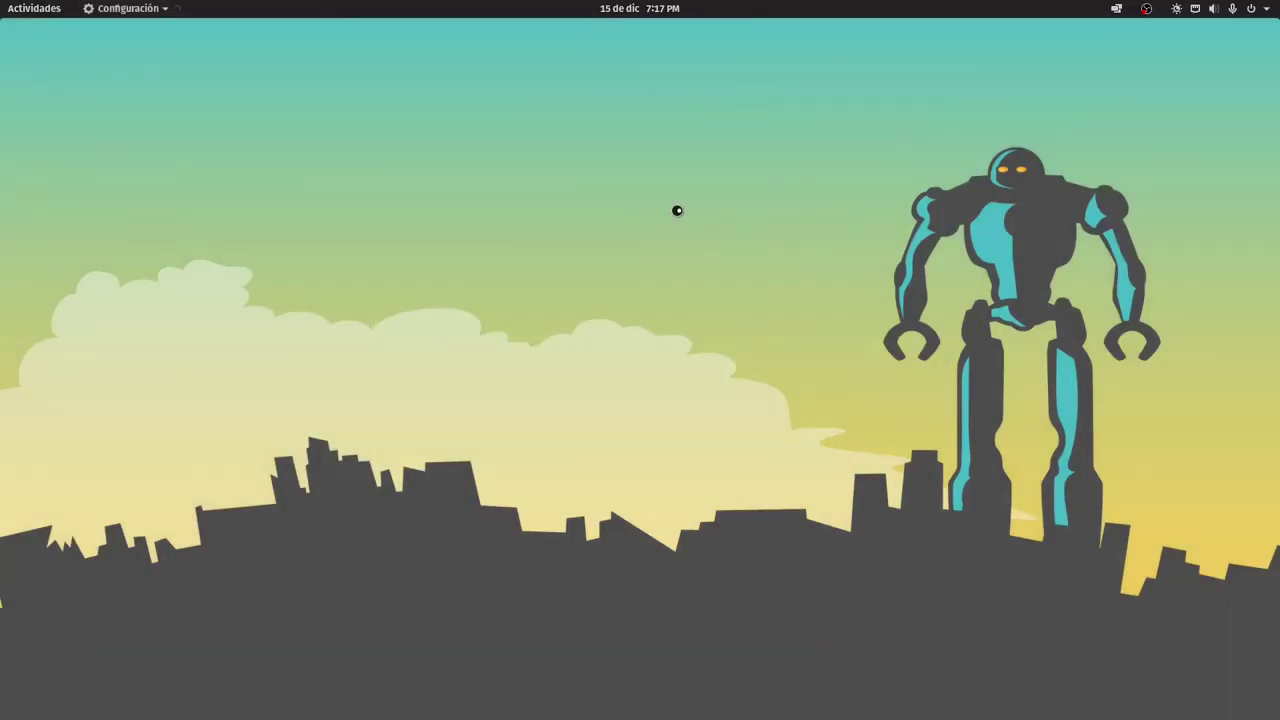
{"action": "scroll", "coordinate": [960, 430], "scroll_direction": "down", "scroll_amount": 10}
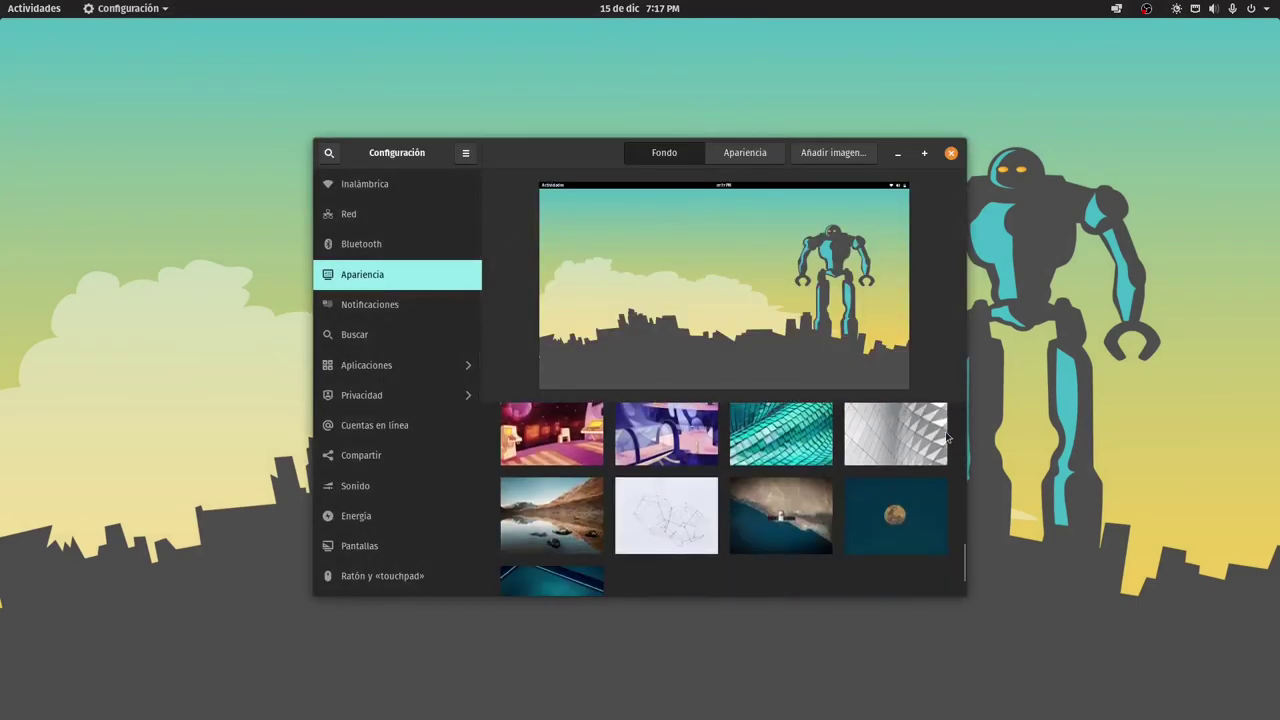
{"action": "scroll", "coordinate": [918, 462], "scroll_direction": "up", "scroll_amount": 2}
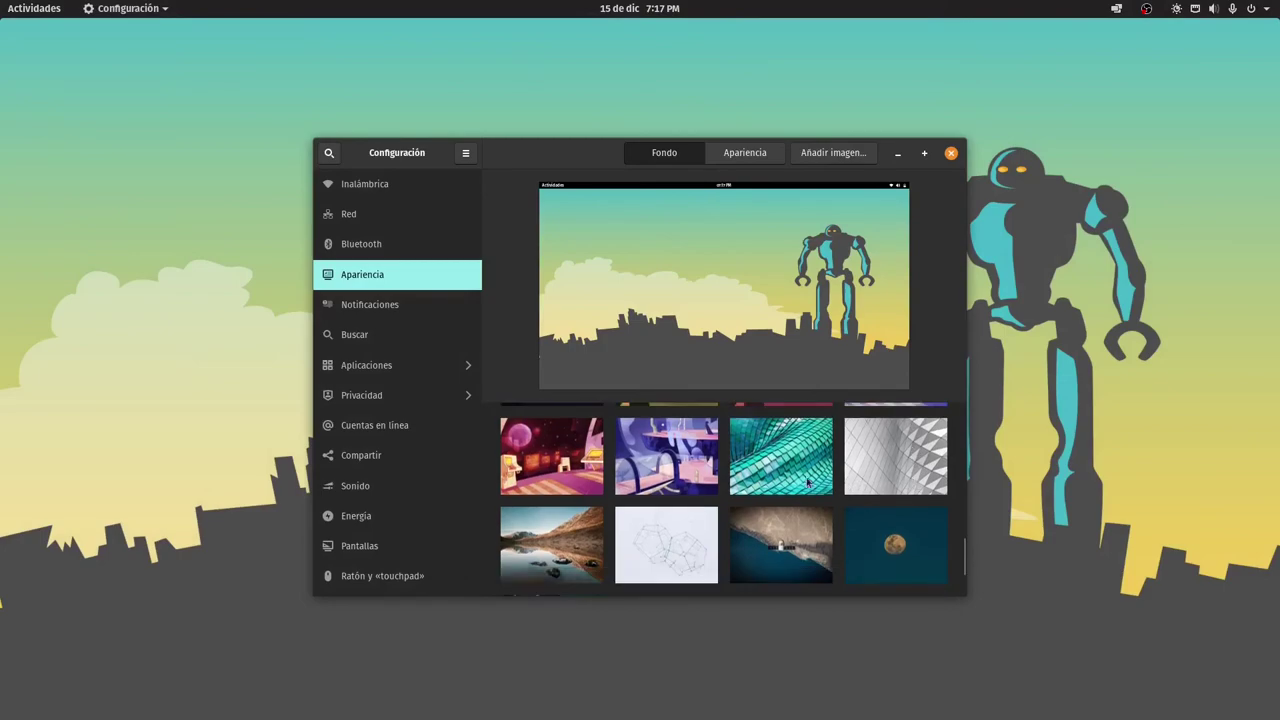
{"action": "scroll", "coordinate": [832, 480], "scroll_direction": "up", "scroll_amount": 3}
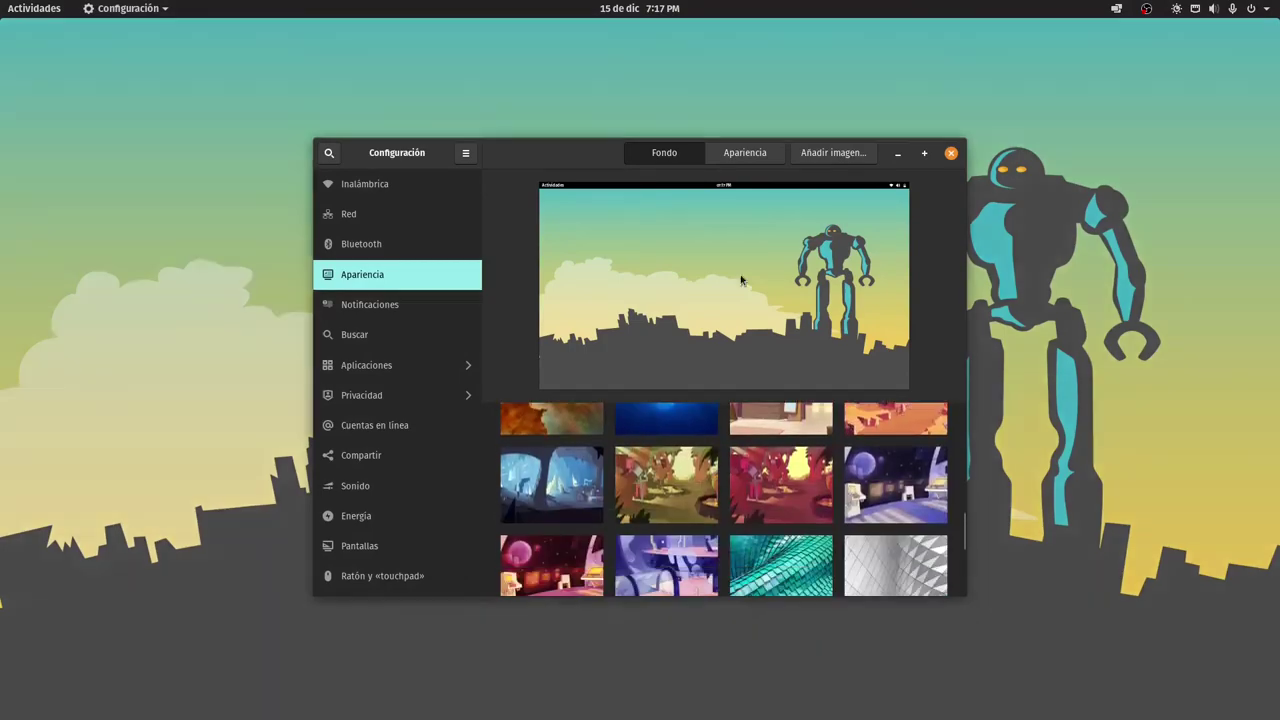
{"action": "left_click", "coordinate": [666, 485]}
Minimize the settings window to view the new wallpaper, minimize OBS Studio, and restore the settings window near the desktop's centre
{"action": "left_click_drag", "start_coordinate": [539, 144], "coordinate": [826, 138]}
{"action": "left_click", "coordinate": [1185, 147]}
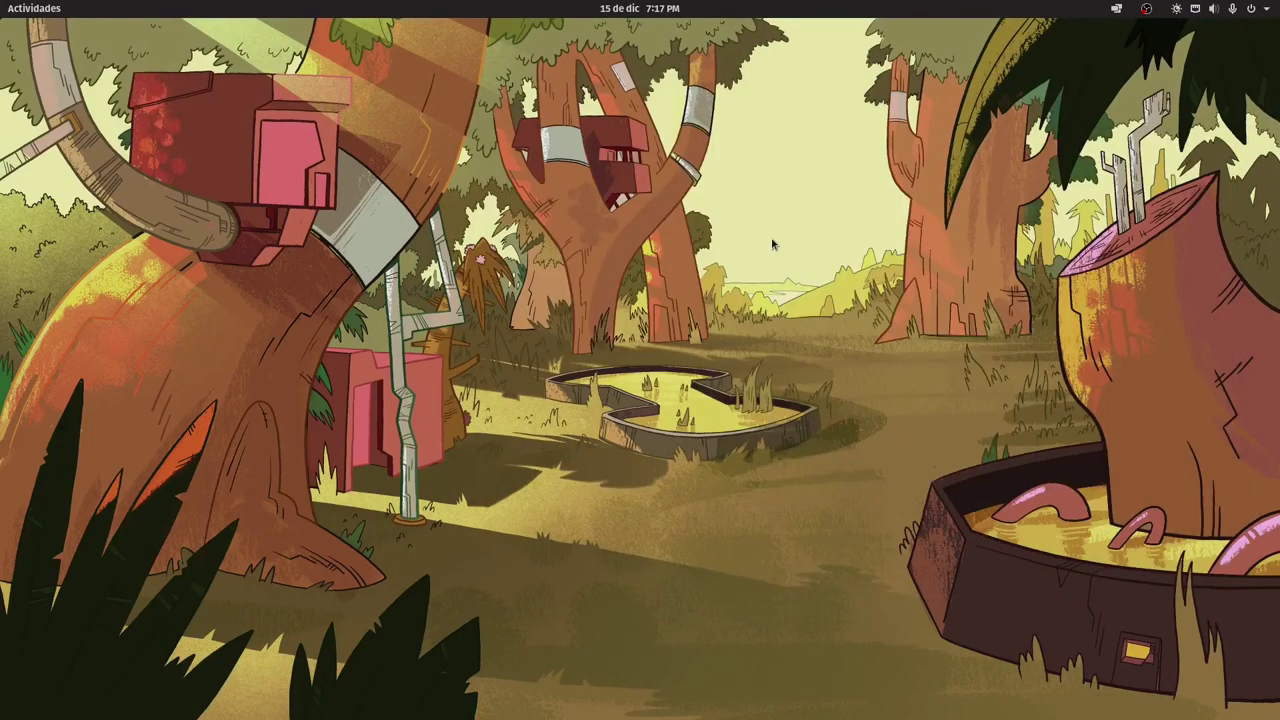
{"action": "key", "text": "alt+Tab"}
{"action": "left_click", "coordinate": [1095, 64]}
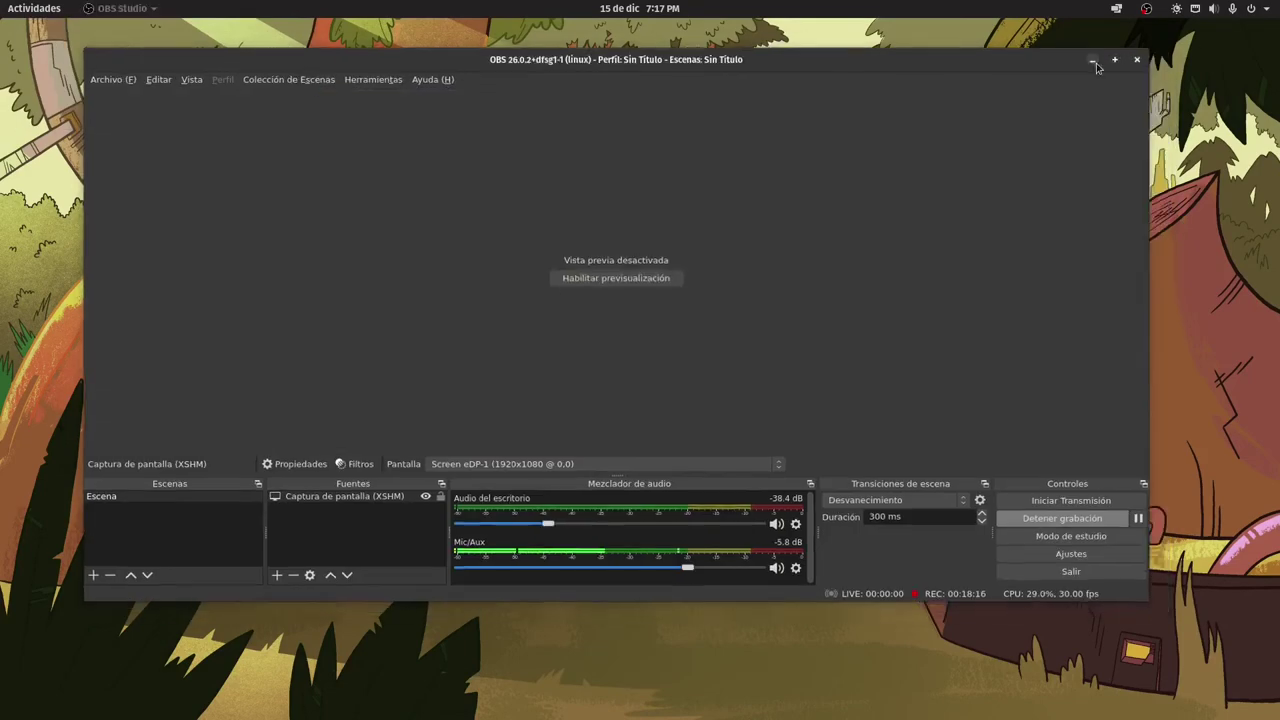
{"action": "key", "text": "alt+Tab"}
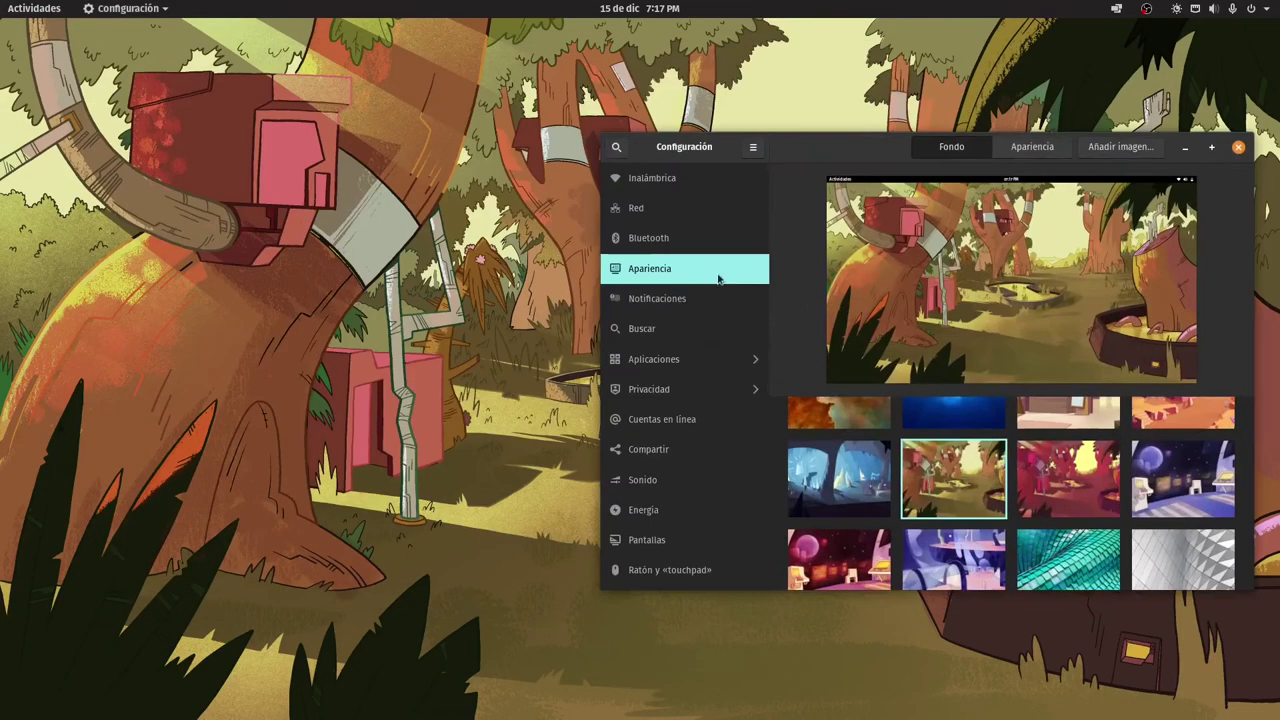
{"action": "left_click_drag", "start_coordinate": [852, 146], "coordinate": [565, 121]}
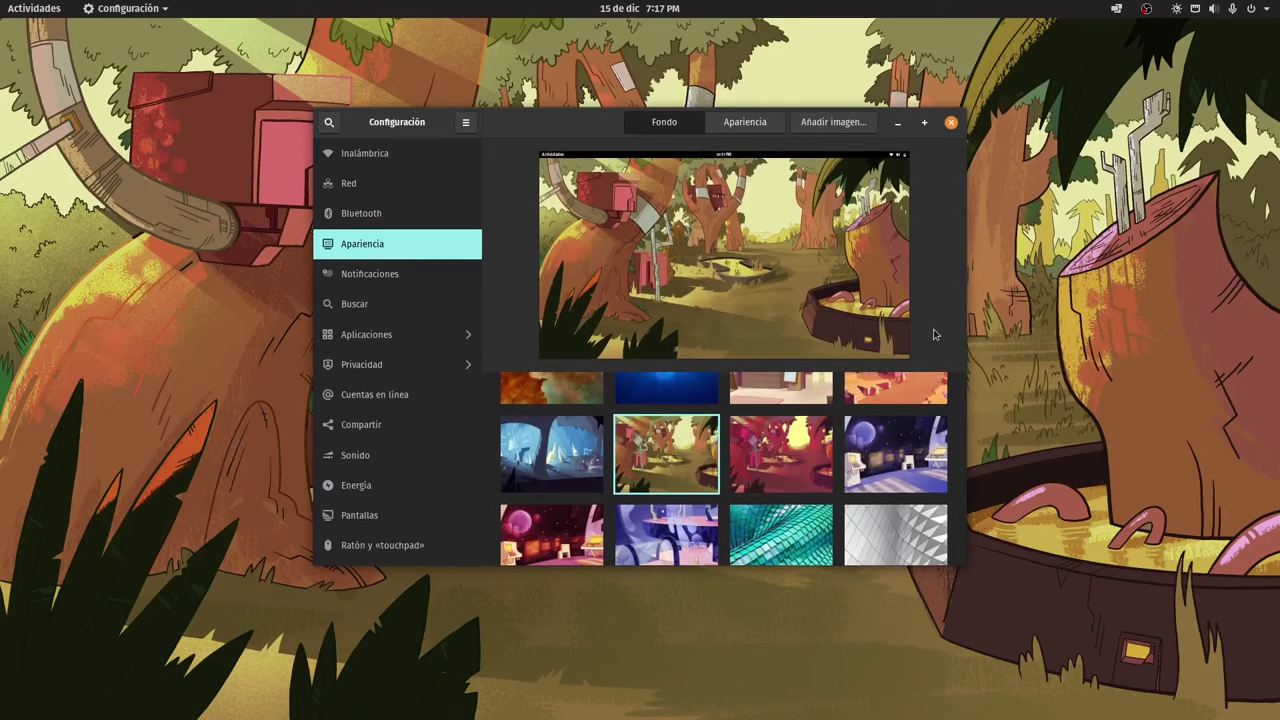
Browse the neighbouring background thumbnails and shift the settings window slightly
{"action": "scroll", "coordinate": [887, 415], "scroll_direction": "down", "scroll_amount": 3}
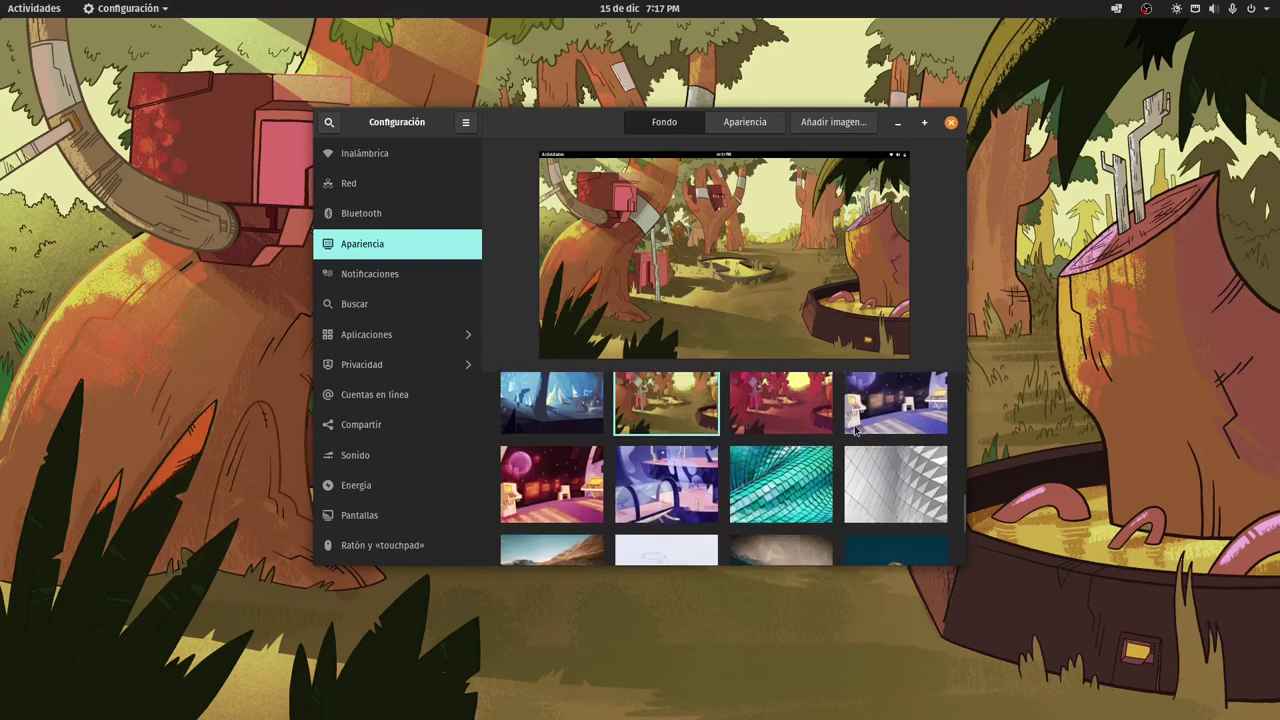
{"action": "scroll", "coordinate": [868, 450], "scroll_direction": "up", "scroll_amount": 3}
{"action": "left_click_drag", "start_coordinate": [553, 120], "coordinate": [570, 147]}
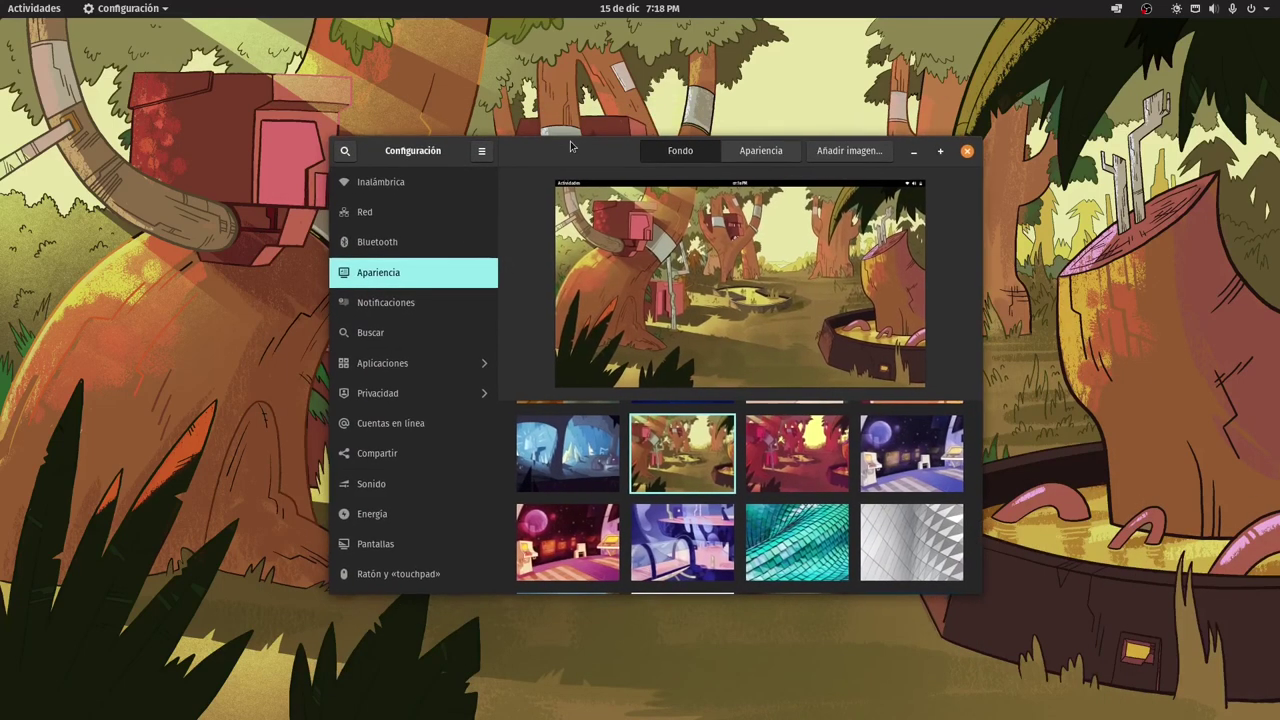
View the Ratón y «touchpad» and Keyboard settings pages
{"action": "scroll", "coordinate": [415, 378], "scroll_direction": "down", "scroll_amount": 4}
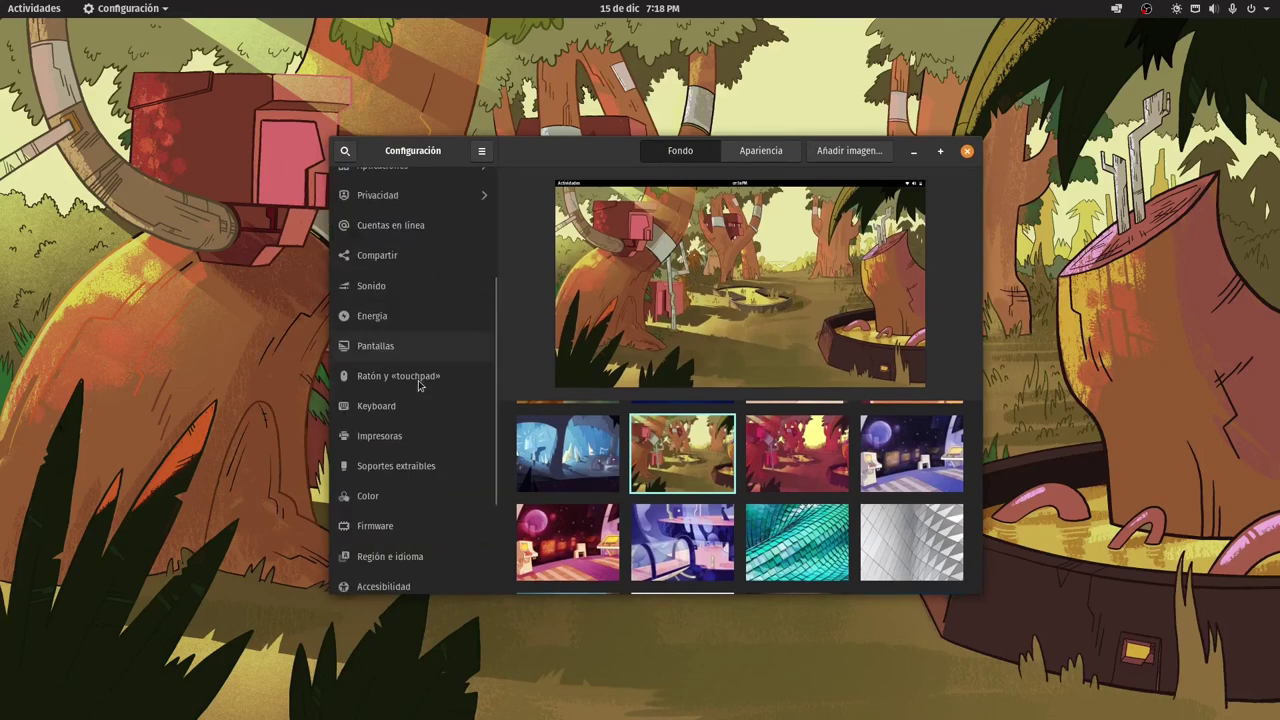
{"action": "left_click", "coordinate": [421, 385]}
{"action": "left_click", "coordinate": [419, 403]}
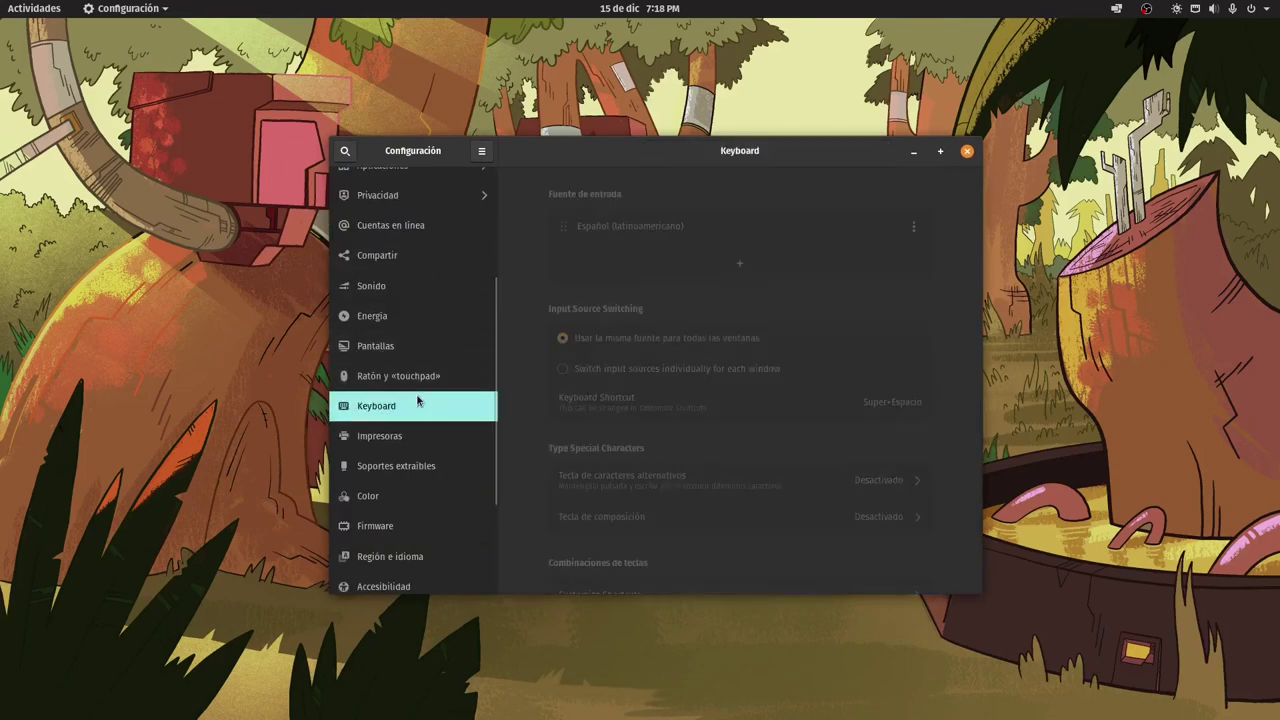
{"action": "scroll", "coordinate": [418, 400], "scroll_direction": "up", "scroll_amount": 4}
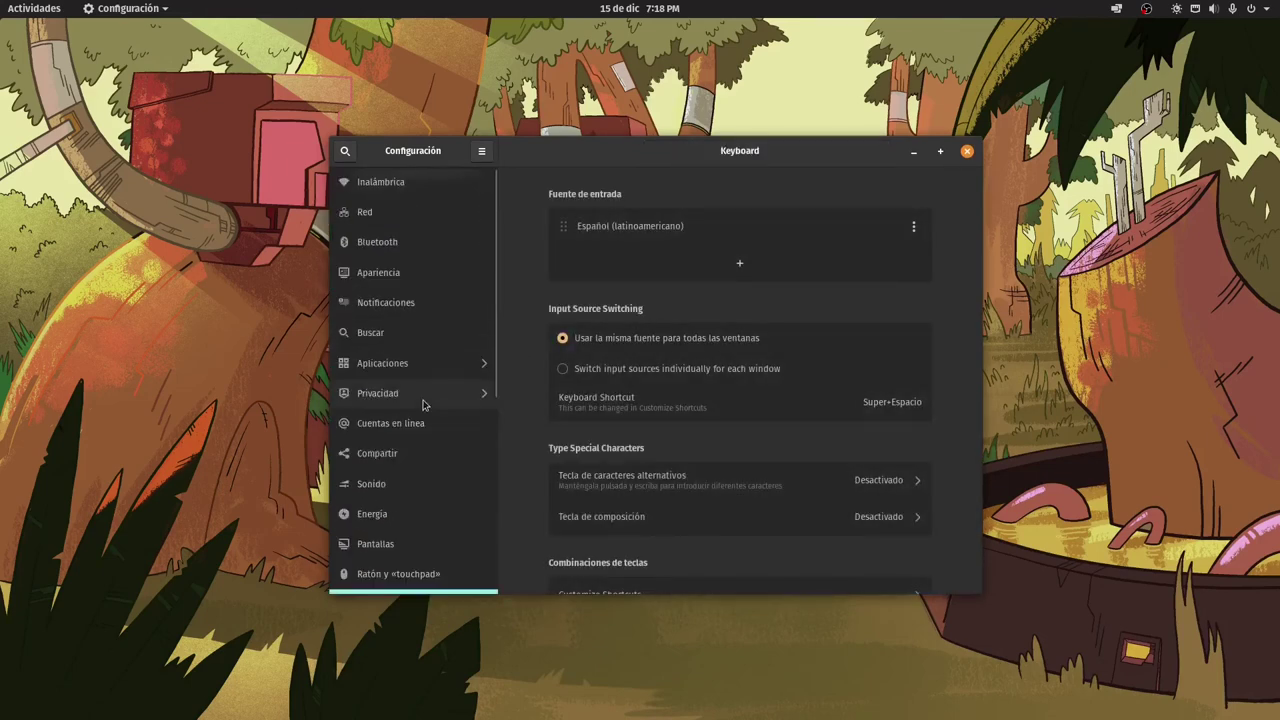
View the network, Bluetooth, Apariencia and Notificaciones settings pages
{"action": "left_click", "coordinate": [414, 198]}
{"action": "left_click", "coordinate": [406, 302]}
{"action": "left_click", "coordinate": [386, 250]}
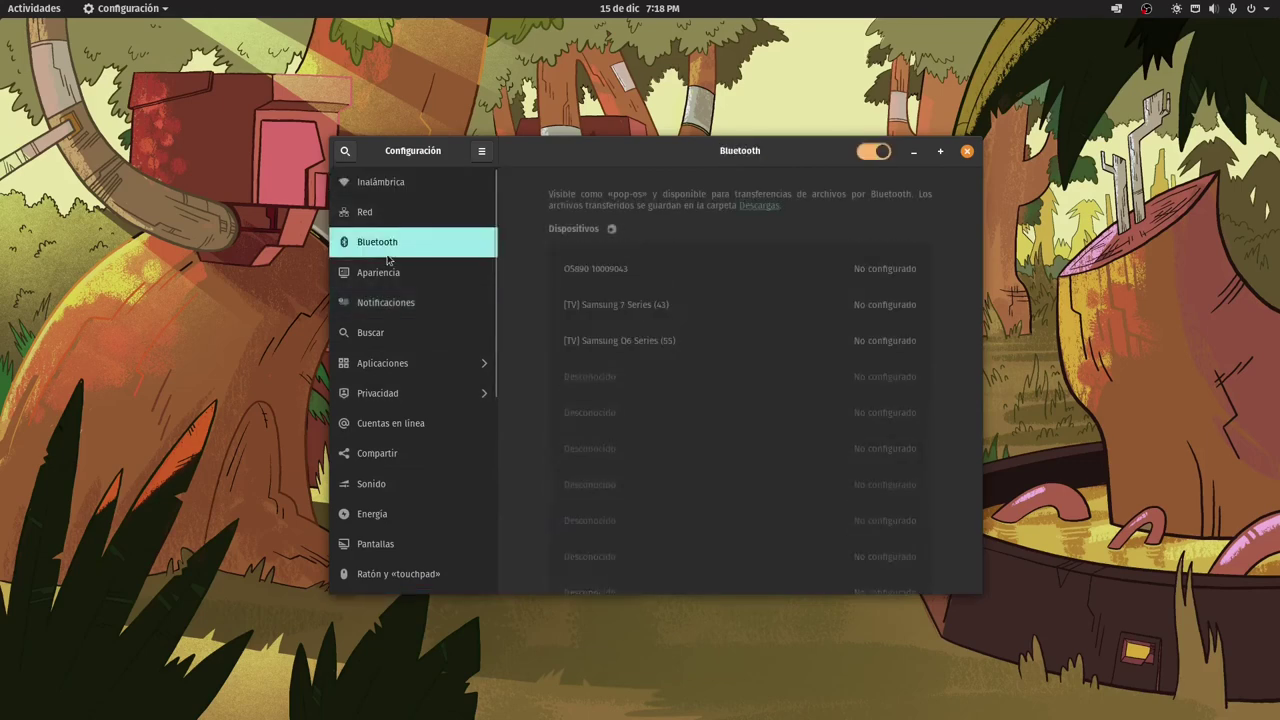
{"action": "left_click", "coordinate": [391, 272]}
{"action": "left_click", "coordinate": [391, 301]}
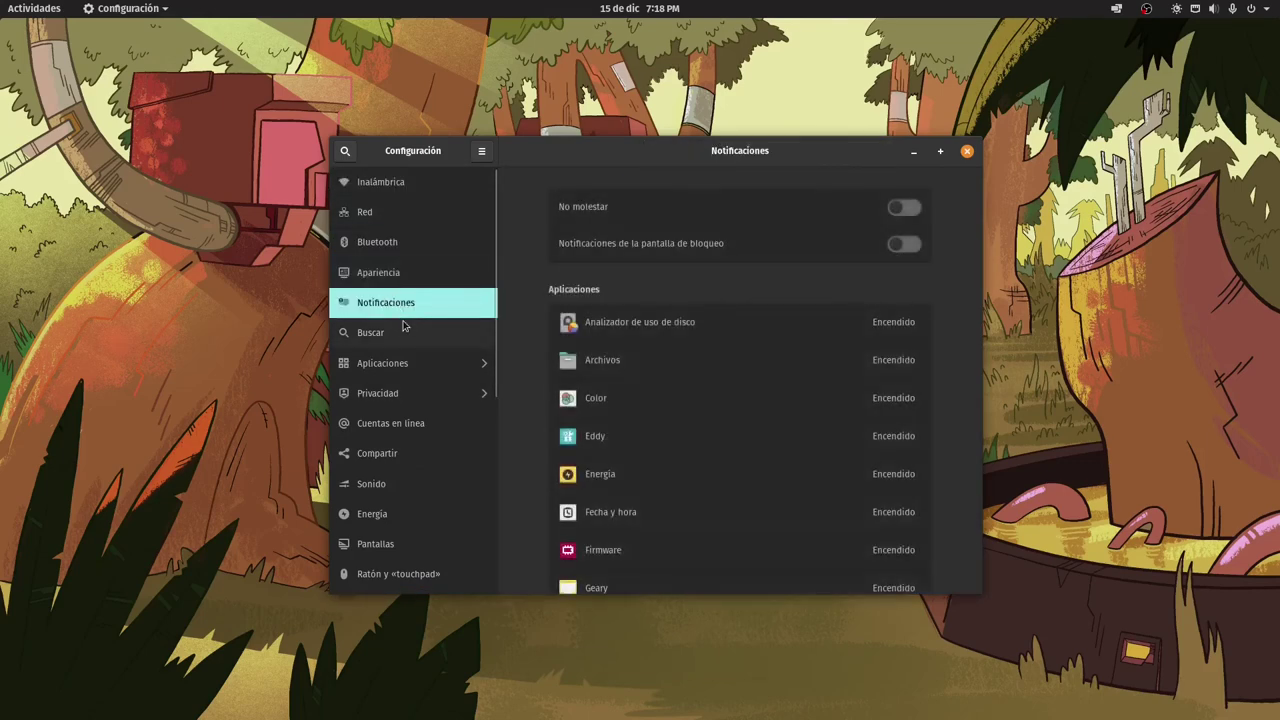
View the Buscar and Aplicaciones settings, and return to the main settings list
{"action": "left_click", "coordinate": [397, 335]}
{"action": "left_click", "coordinate": [406, 363]}
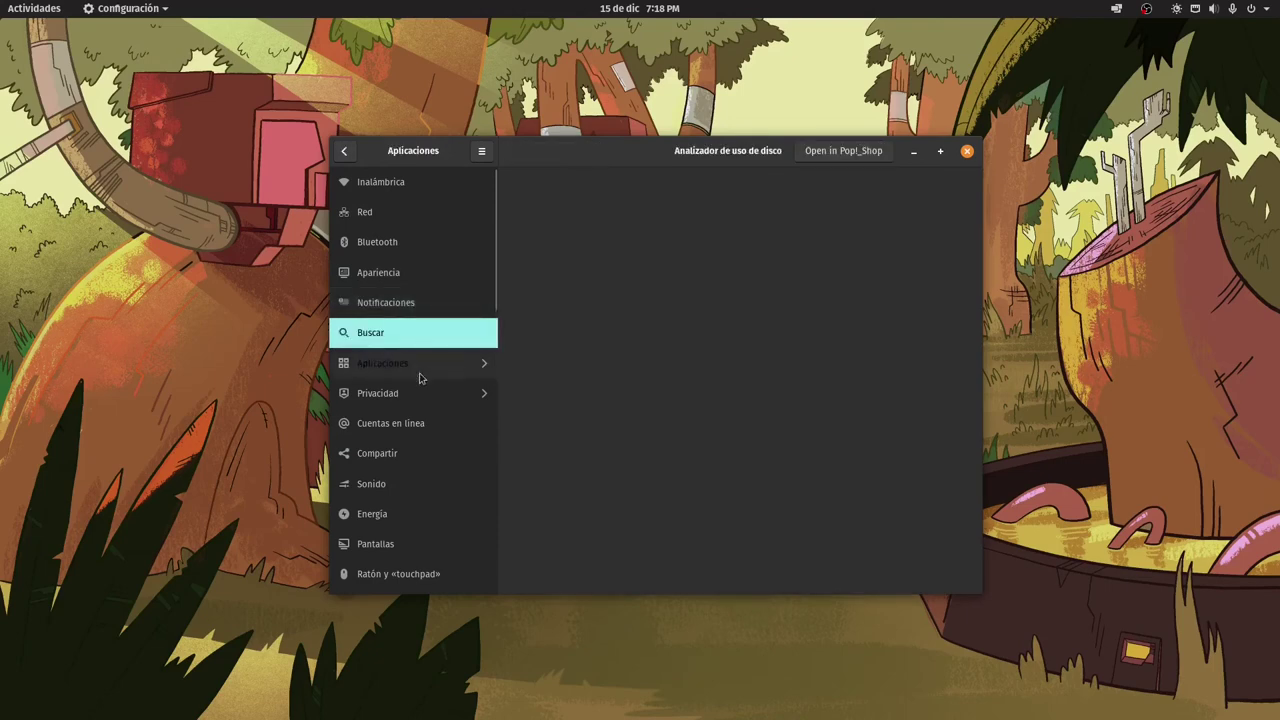
{"action": "key", "text": "alt+Left"}
Check the OS Upgrade page and view the system information under Acerca de
{"action": "scroll", "coordinate": [410, 412], "scroll_direction": "down", "scroll_amount": 2}
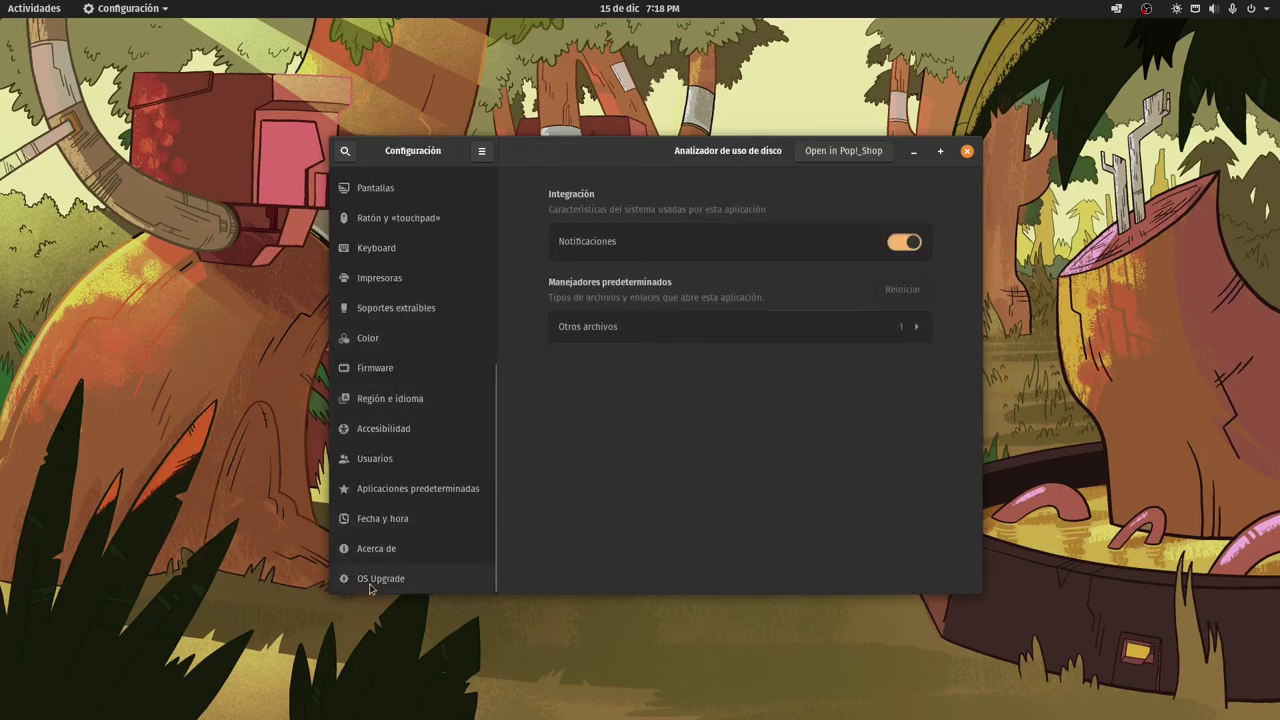
{"action": "left_click", "coordinate": [405, 579]}
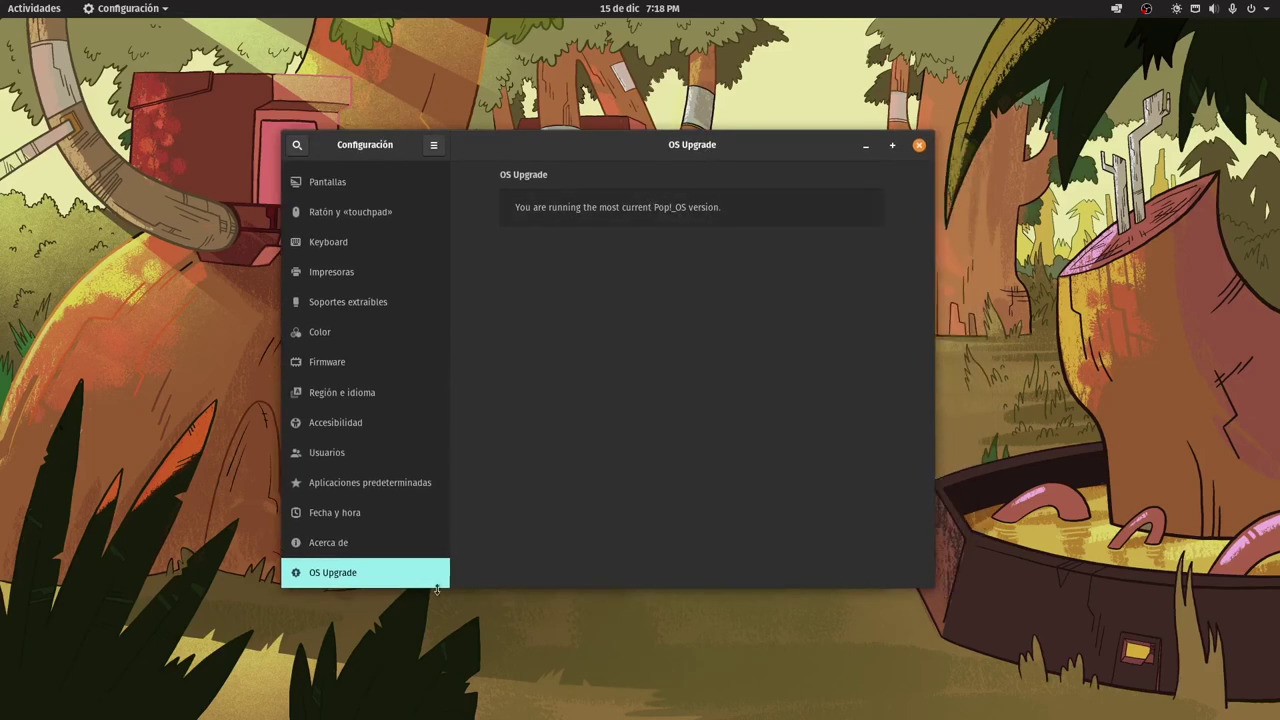
{"action": "left_click", "coordinate": [344, 545]}
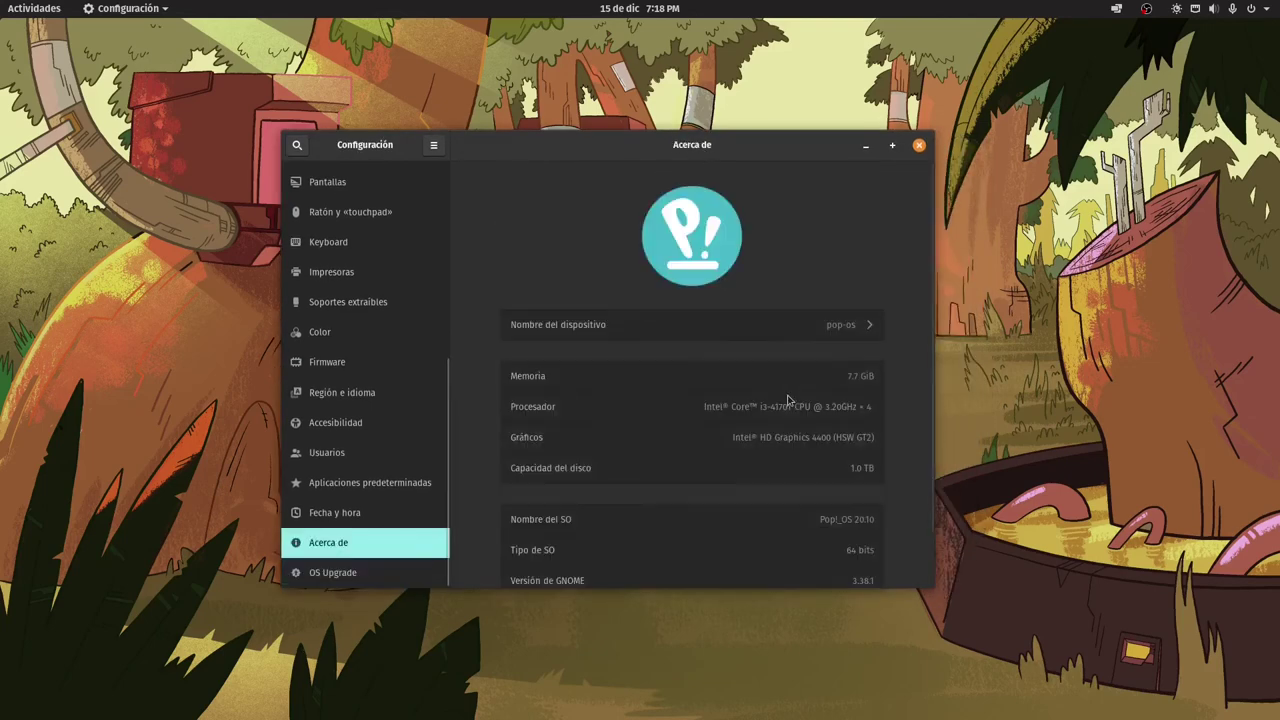
{"action": "scroll", "coordinate": [903, 465], "scroll_direction": "down", "scroll_amount": 1}
Show the dialog for renaming the device twice, cancelling it each time, and review the system information
{"action": "left_click", "coordinate": [868, 277]}
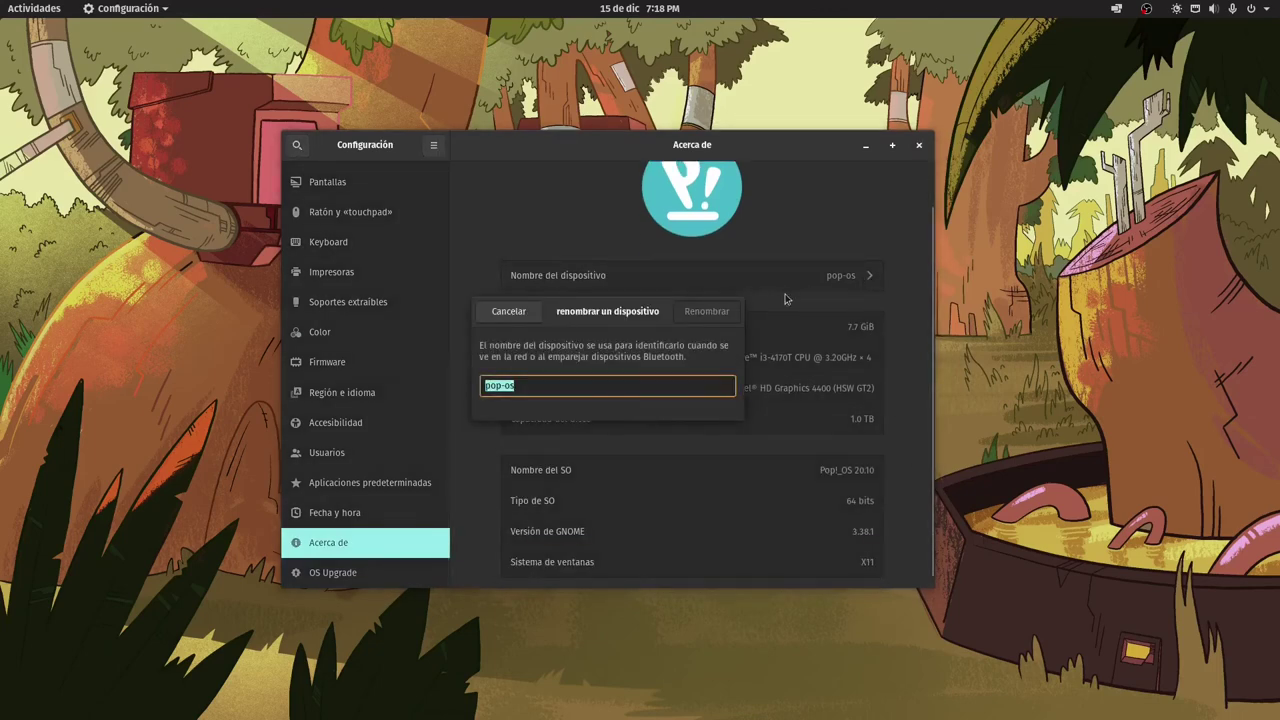
{"action": "left_click", "coordinate": [507, 314]}
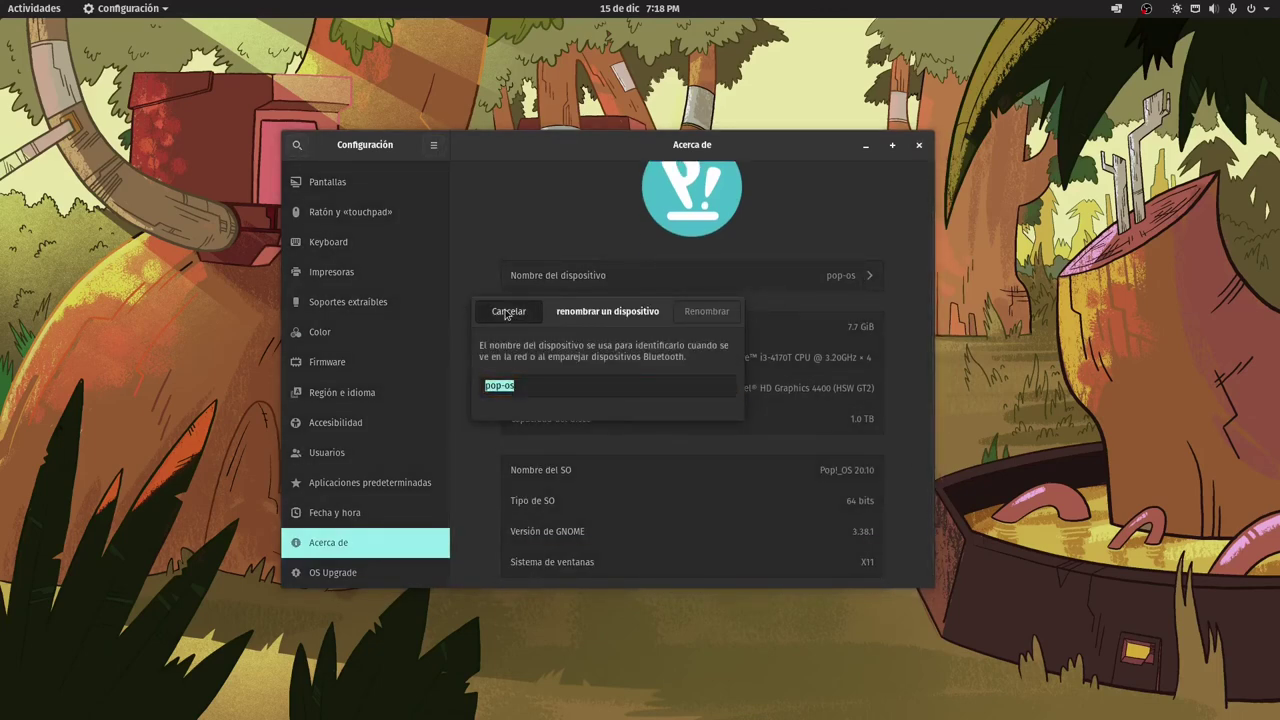
{"action": "scroll", "coordinate": [924, 395], "scroll_direction": "down", "scroll_amount": 1}
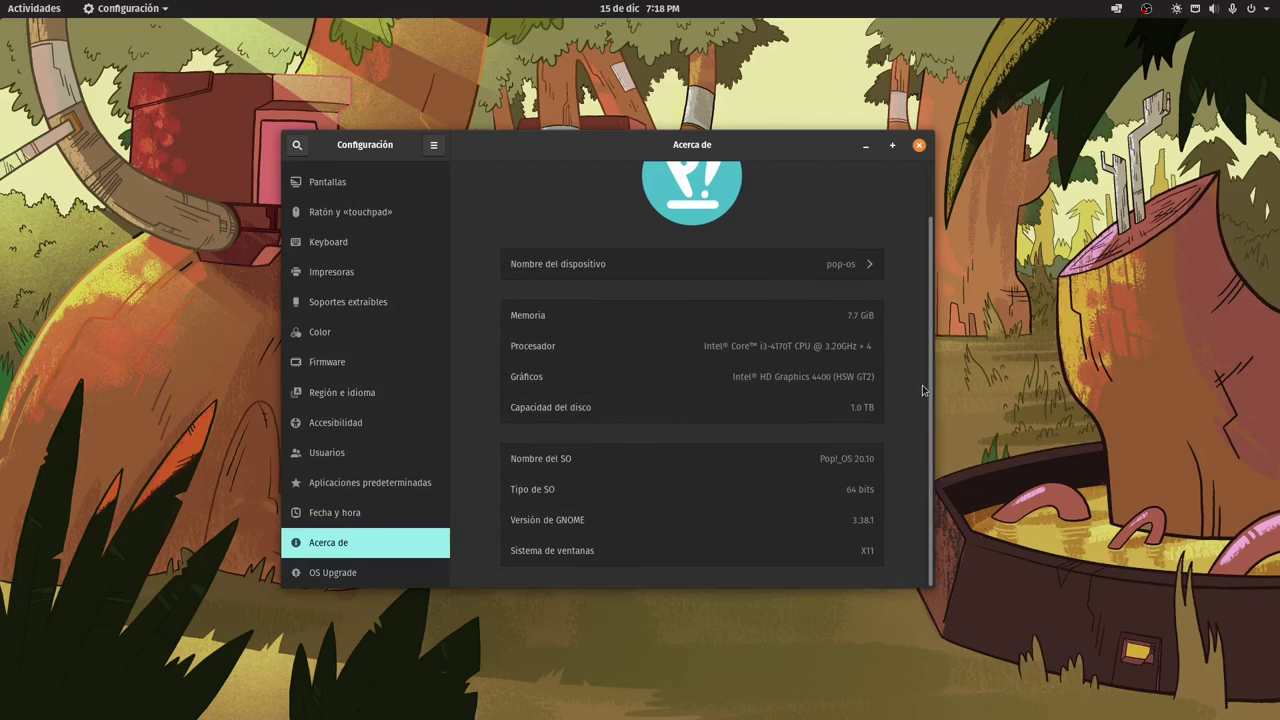
{"action": "left_click", "coordinate": [853, 268]}
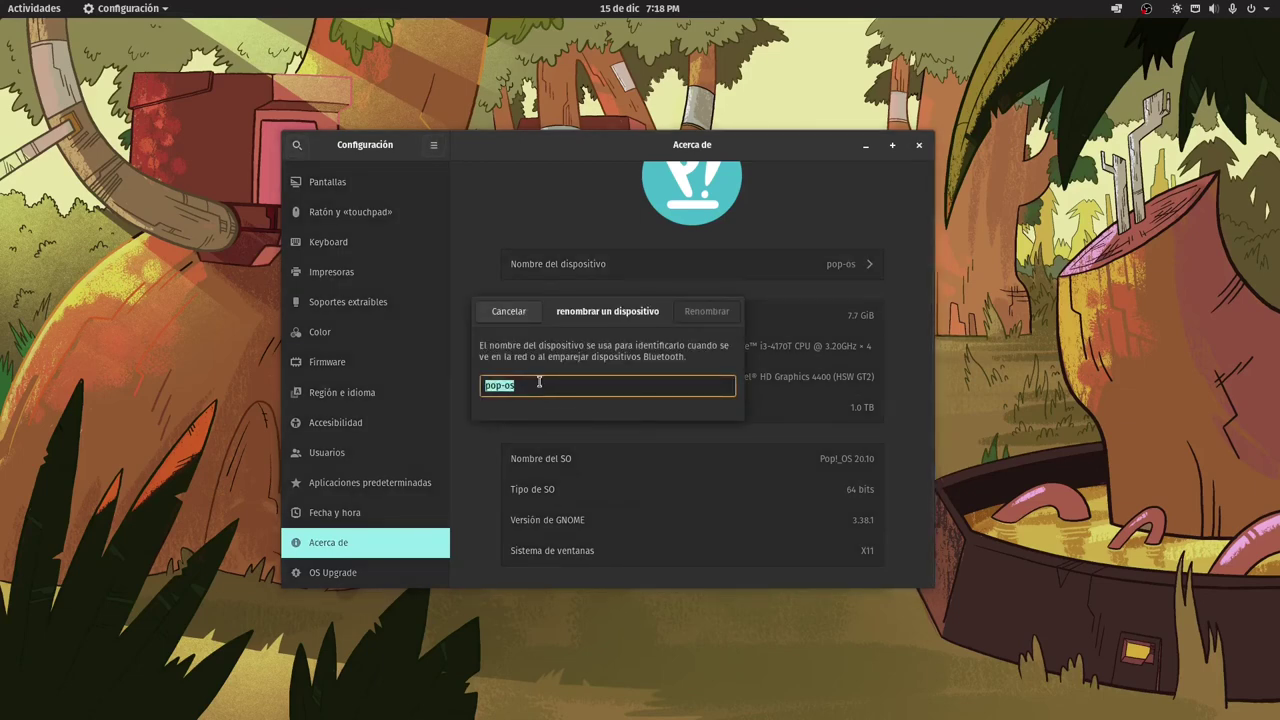
{"action": "left_click", "coordinate": [509, 311]}
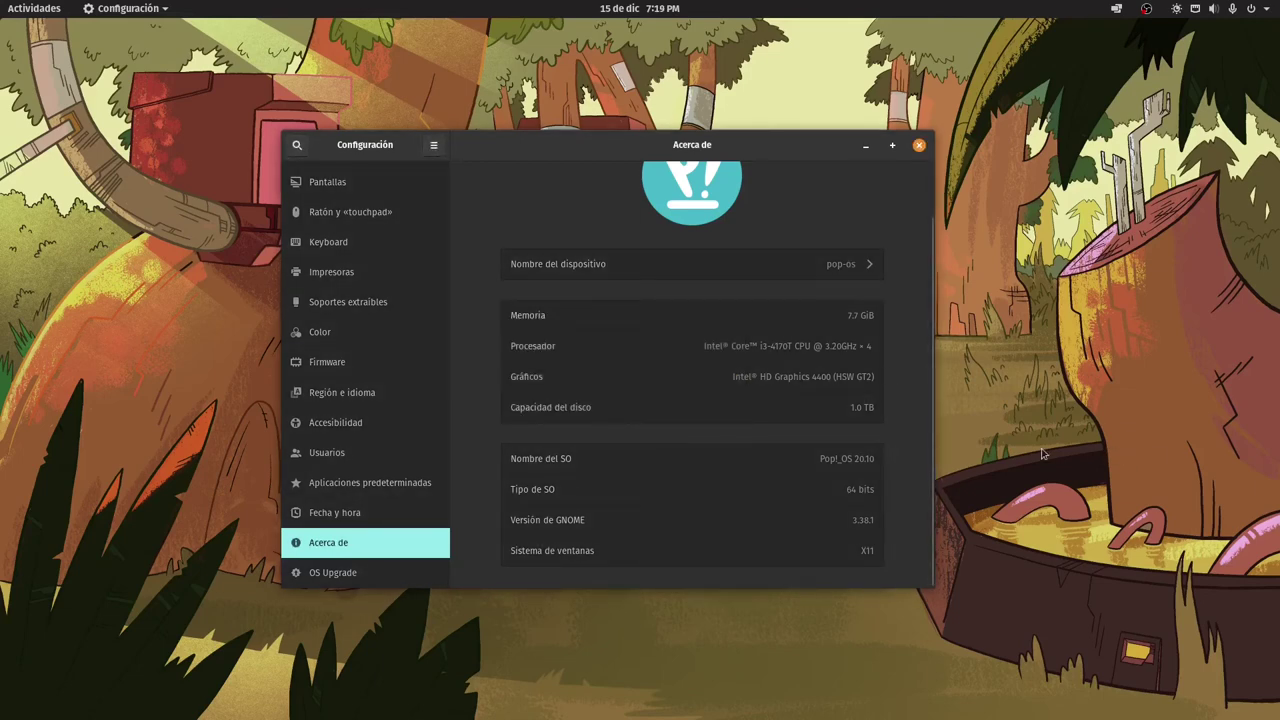